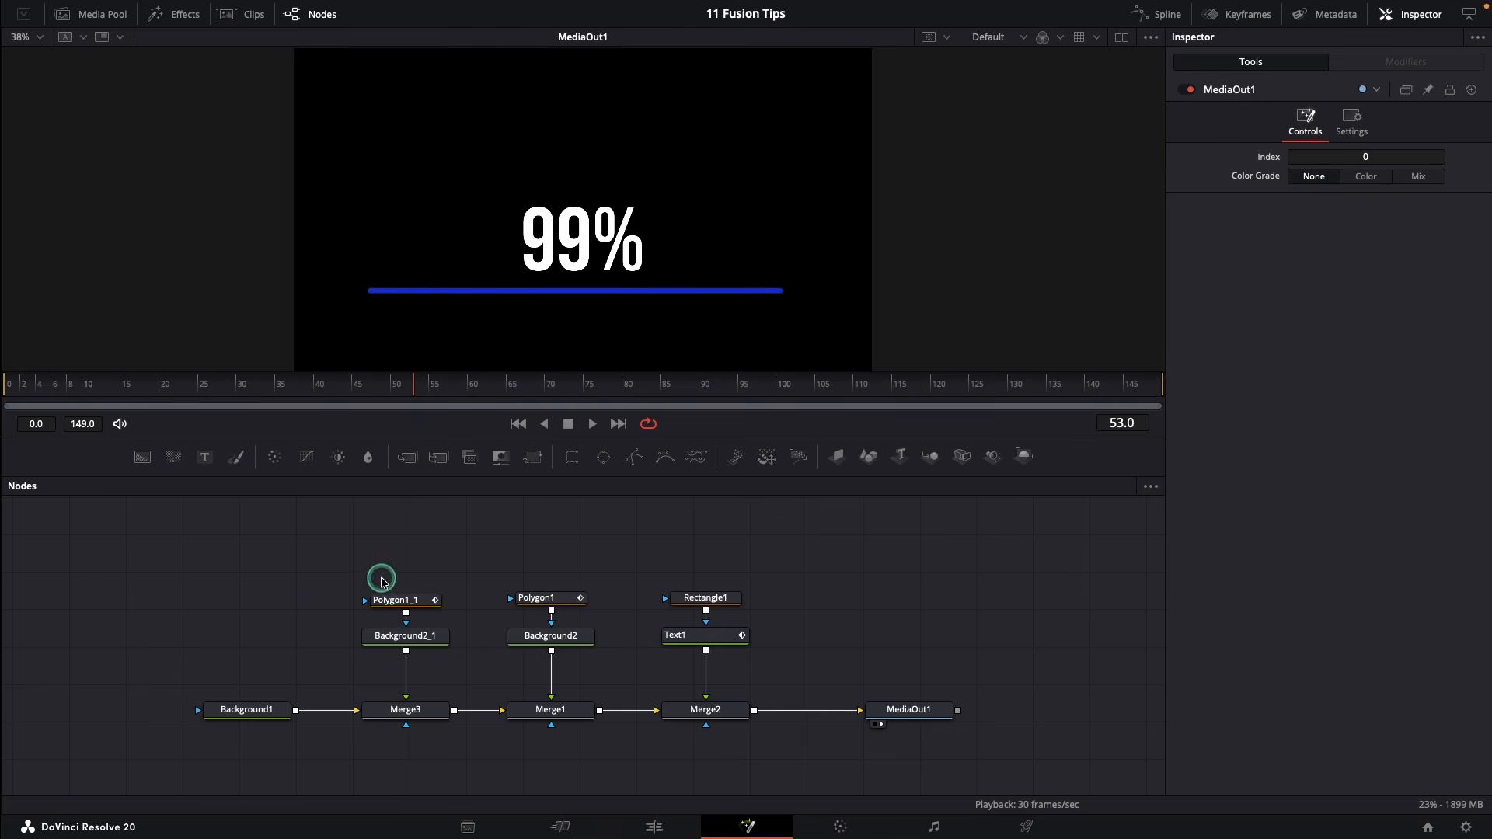
# Marquee-select all eleven nodes, then deselect so the Inspector keeps every tool's controls listed
pyautogui.moveTo(150, 537); pyautogui.dragTo(912, 776)
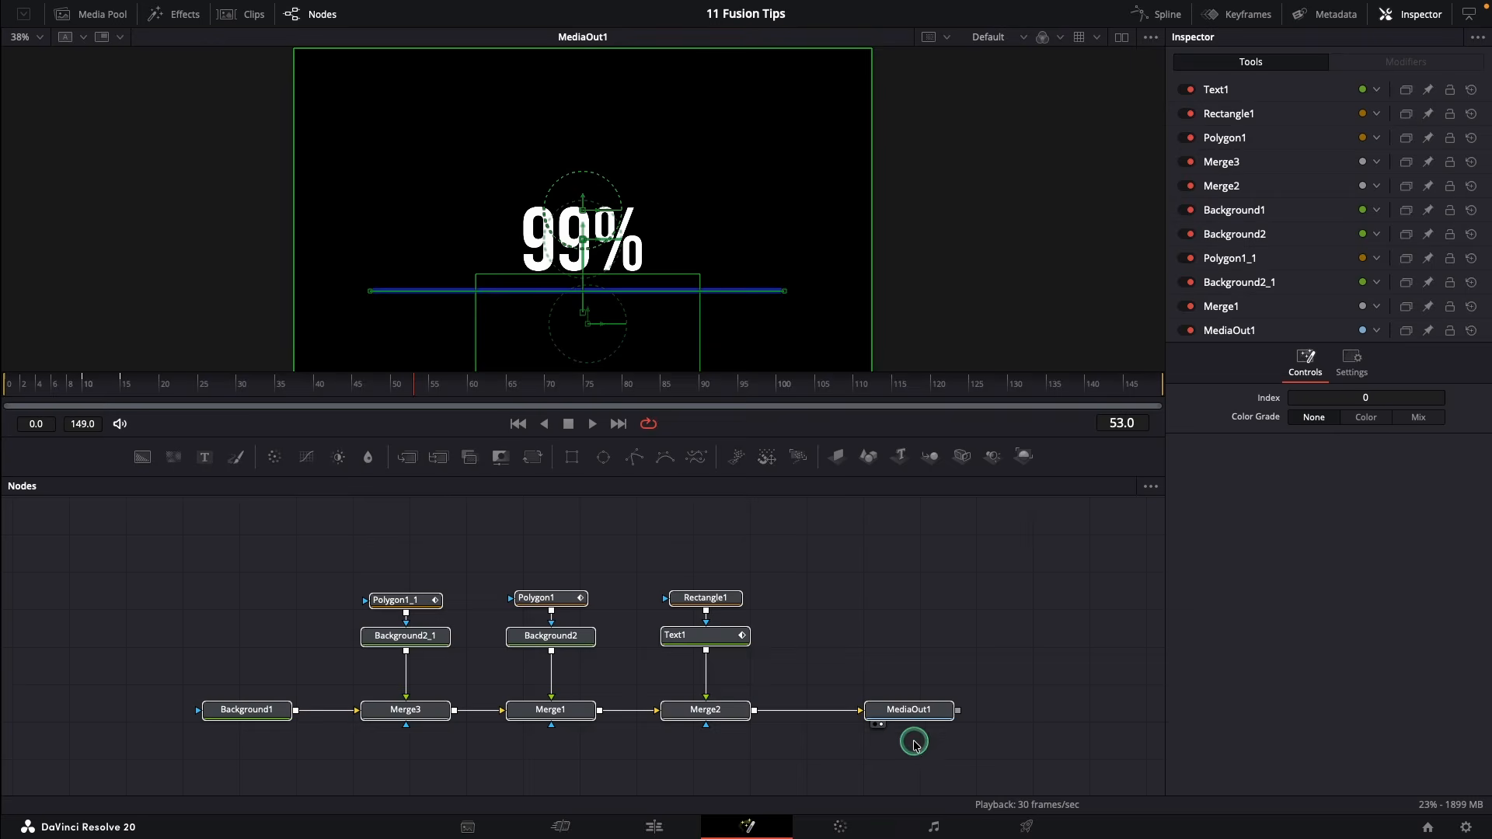
pyautogui.click(901, 640)
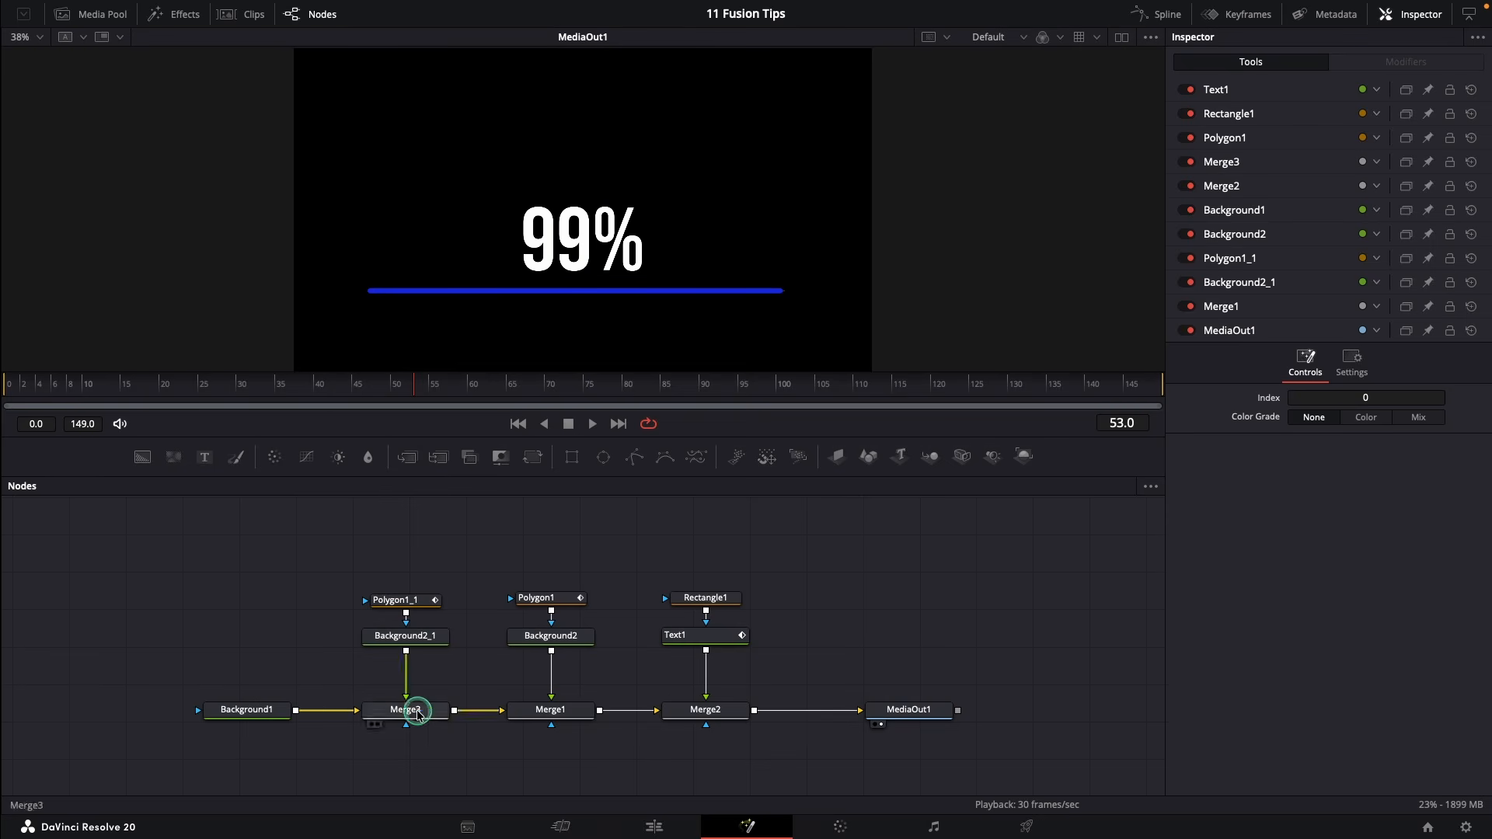
# Turn off Auto Resolution on Background1 and set it to 3840×2160
pyautogui.click(247, 716)
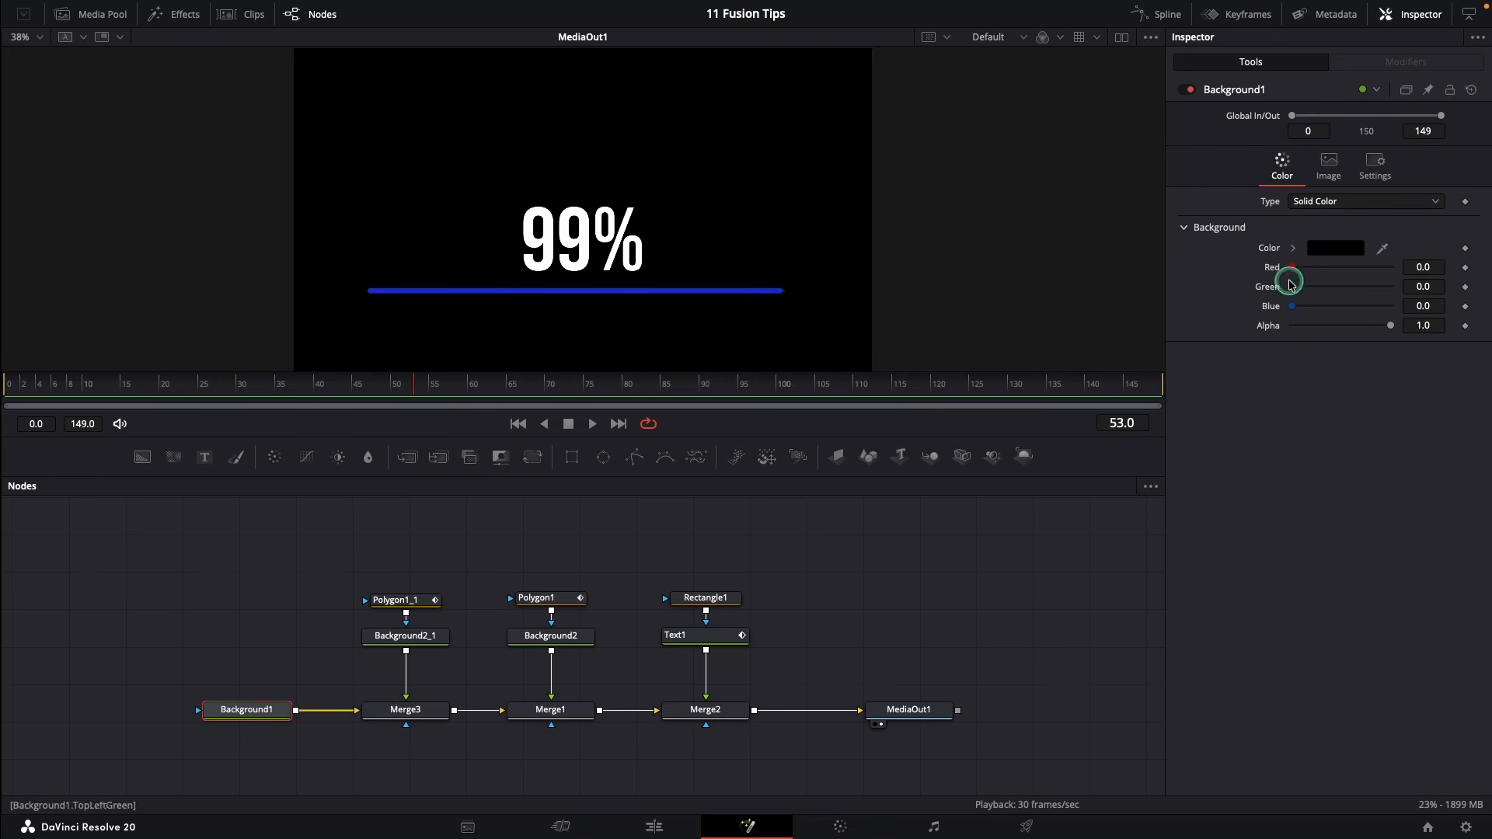
pyautogui.click(1338, 161)
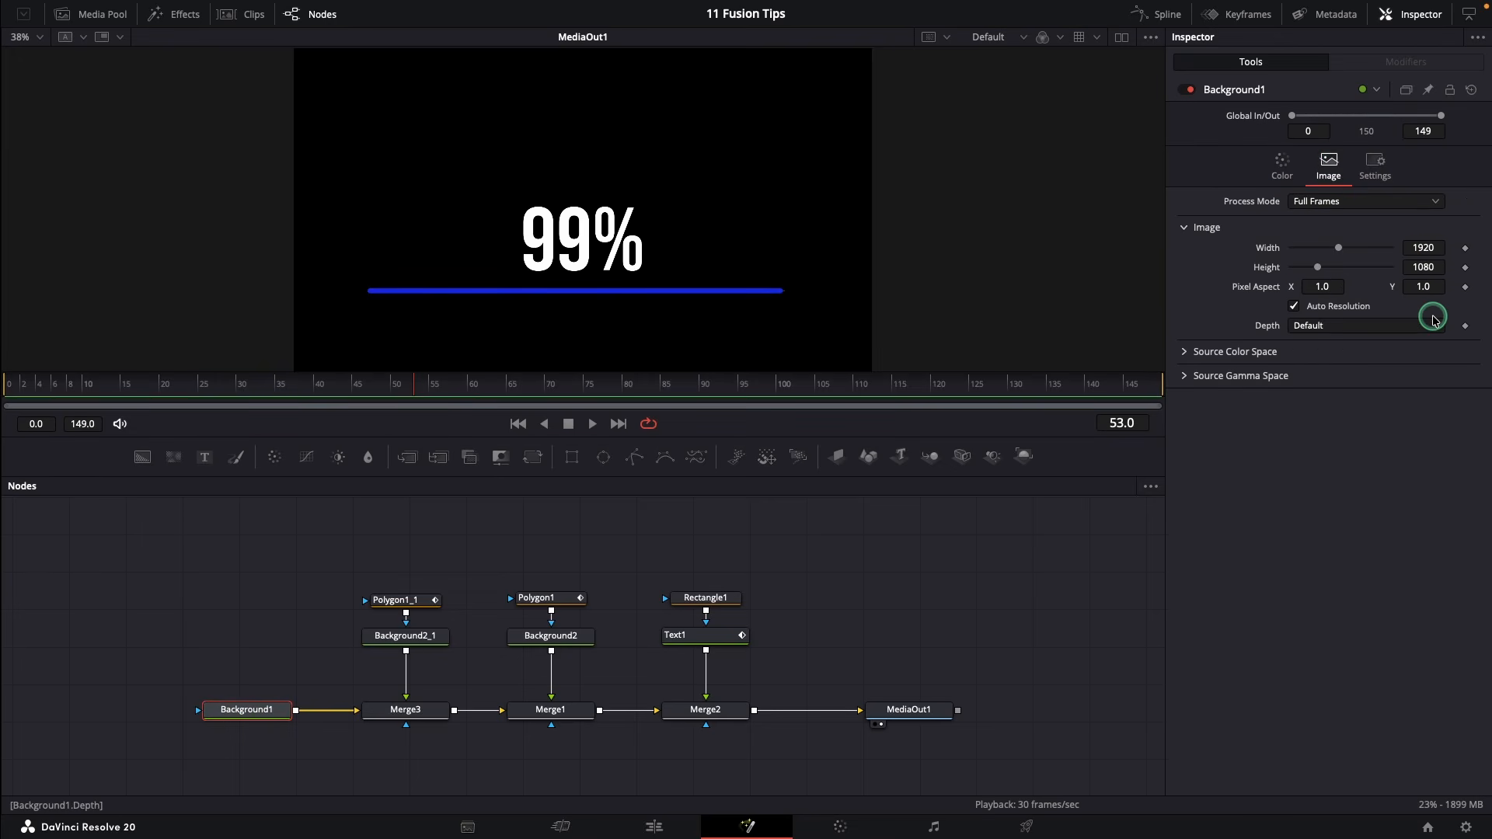
pyautogui.click(1296, 307)
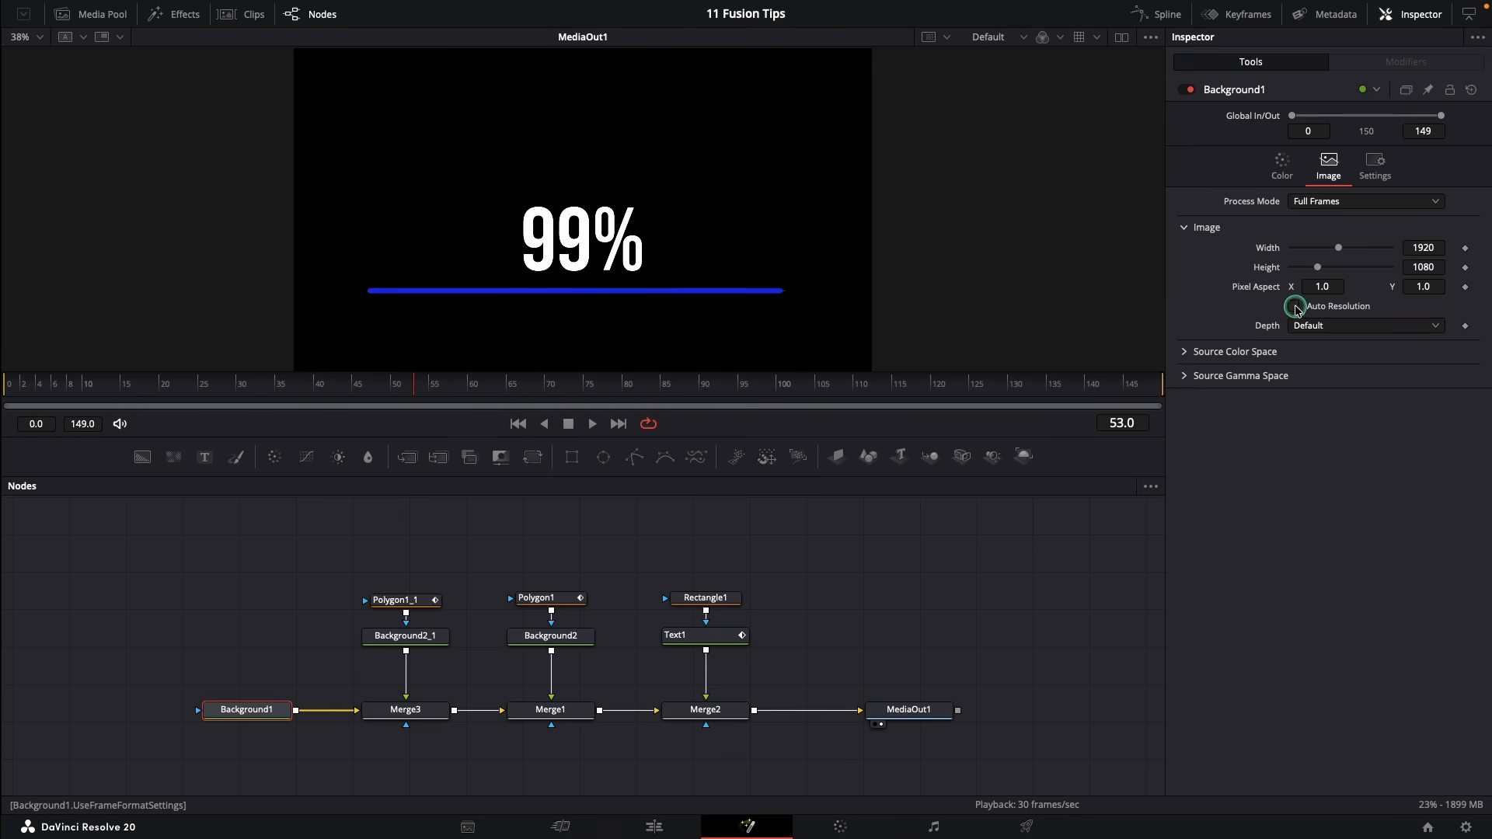
pyautogui.click(1427, 246)
pyautogui.write('3840')
pyautogui.press('Tab')
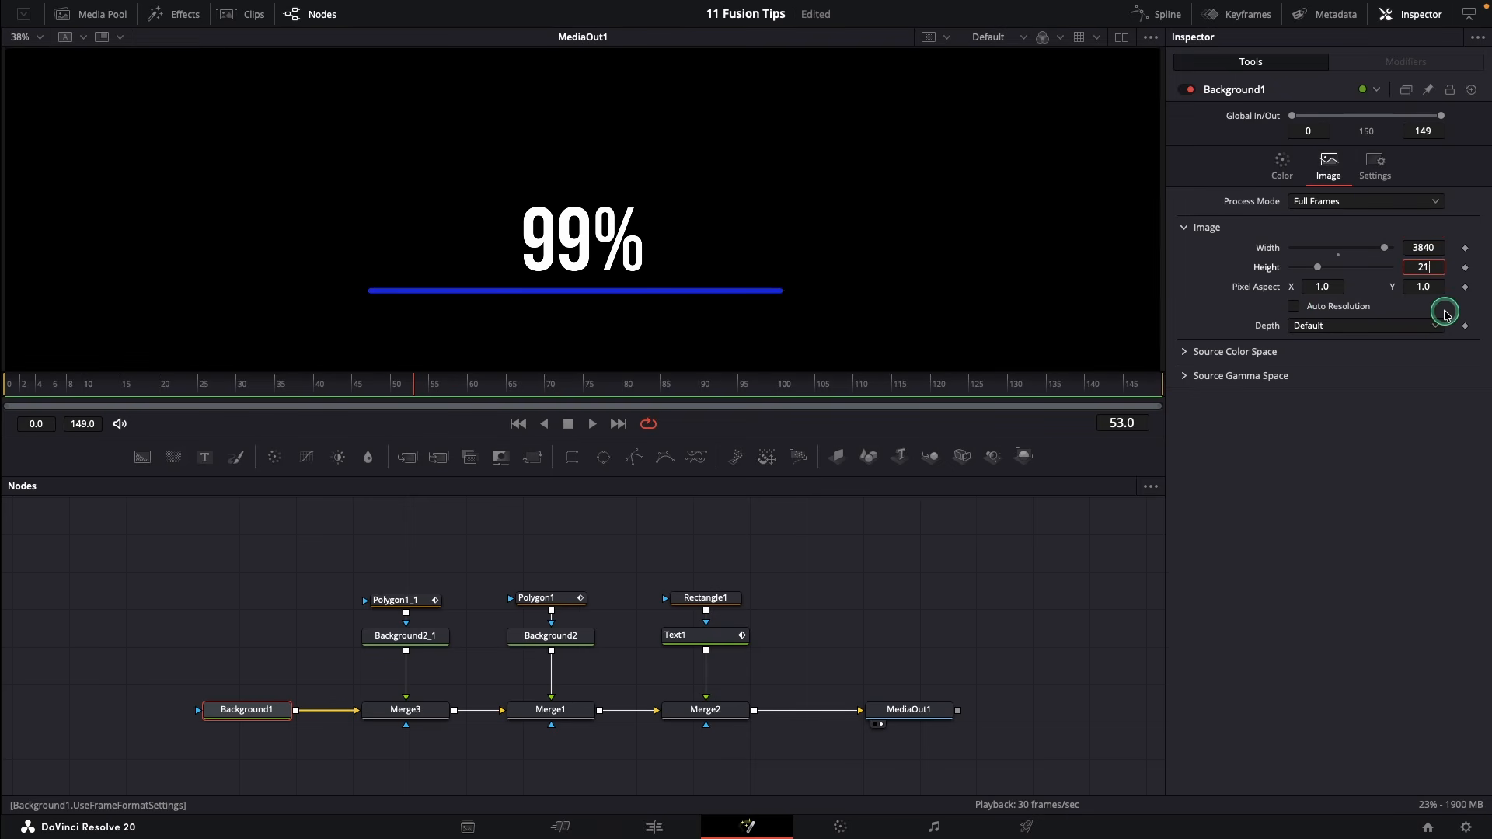
pyautogui.write('2160')
pyautogui.press('Tab')
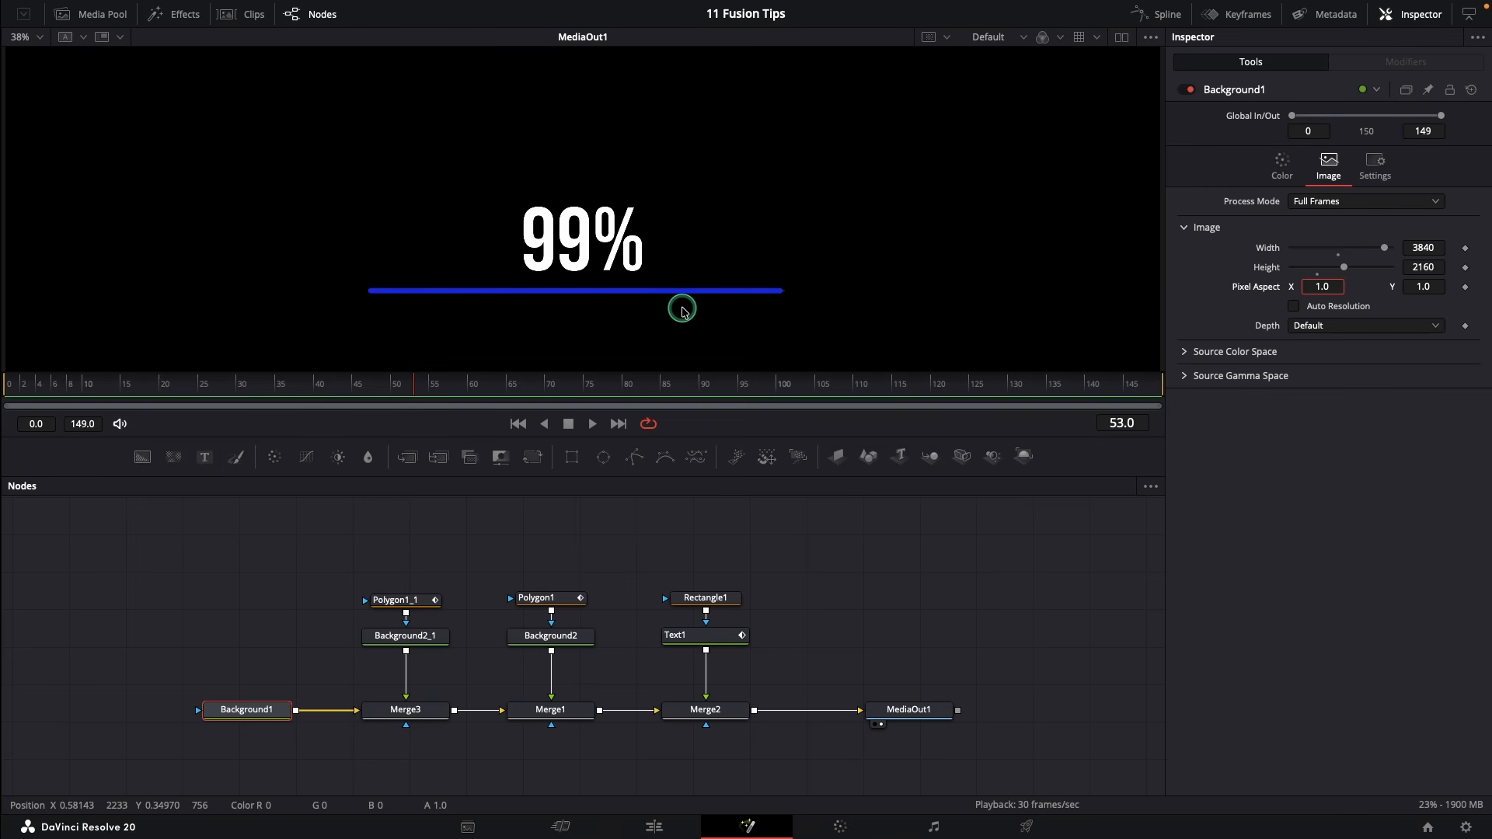
# Insert a Transform after Merge2 and increase its Size to enlarge the 99% graphic
pyautogui.scroll(-5, 682, 311)
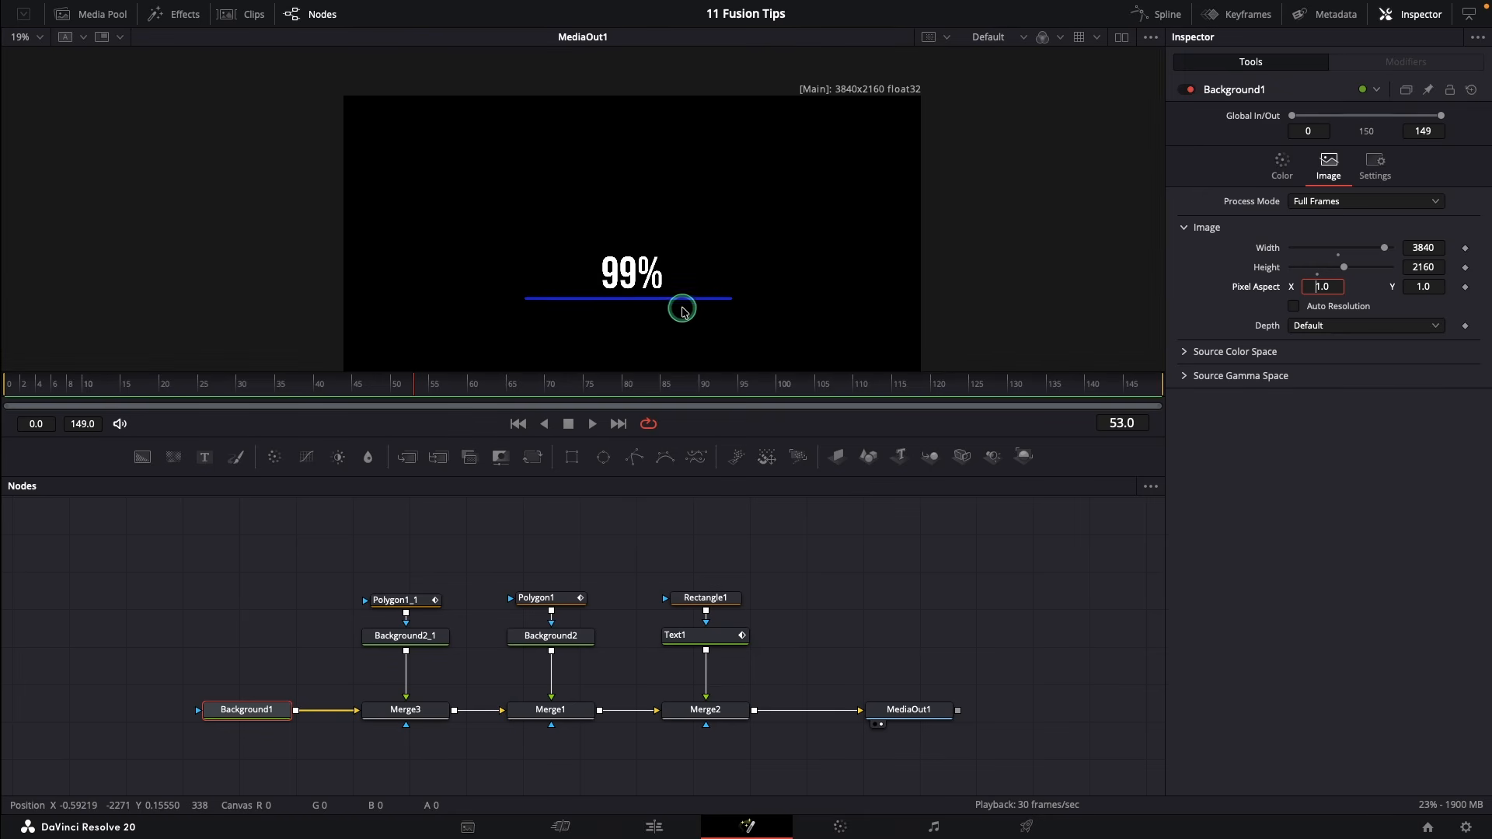
pyautogui.scroll(2, 682, 311)
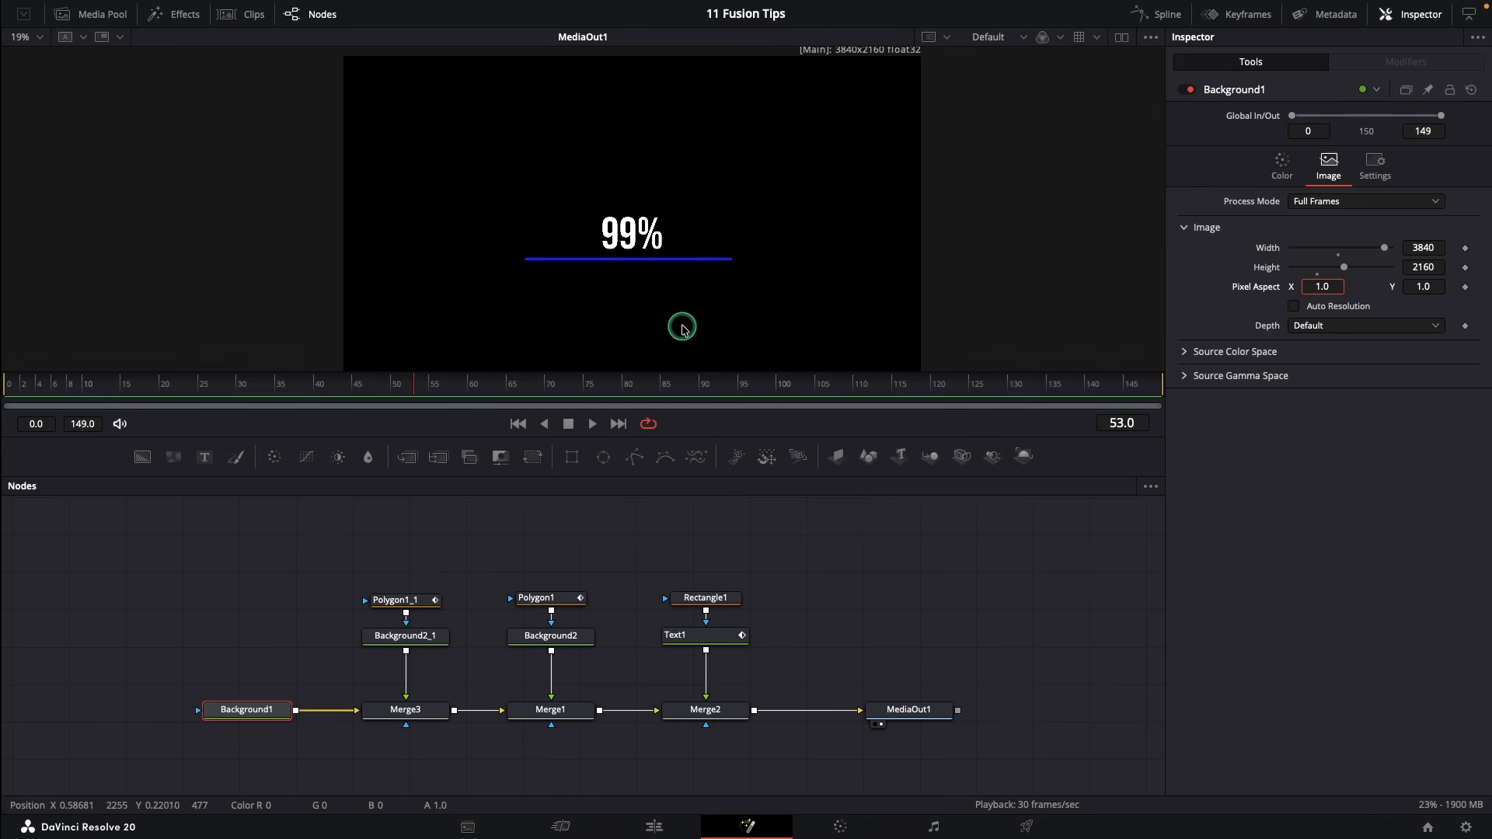
pyautogui.moveTo(670, 479); pyautogui.dragTo(670, 533)
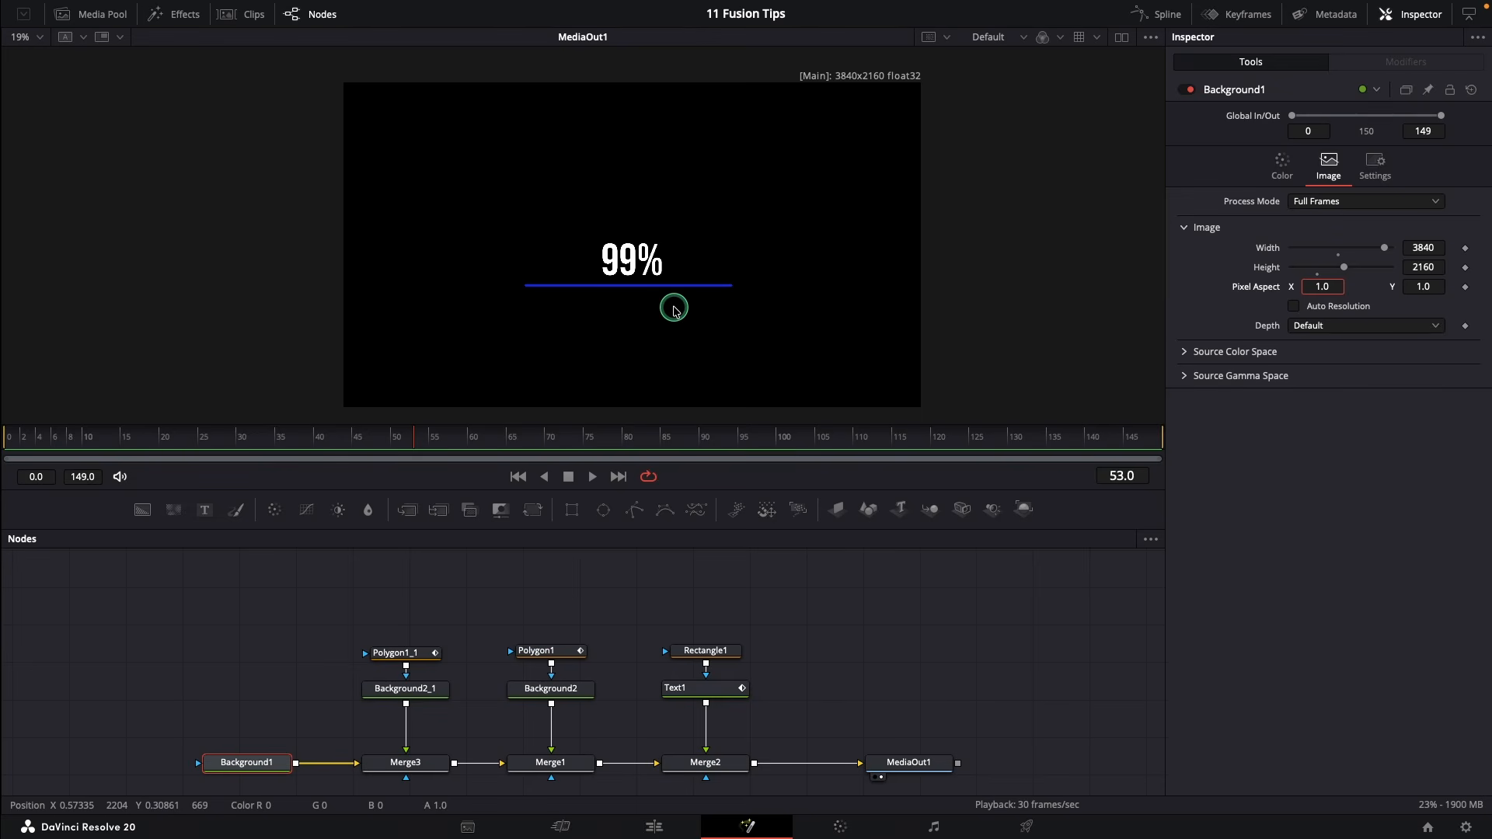
pyautogui.click(705, 762)
pyautogui.click(532, 512)
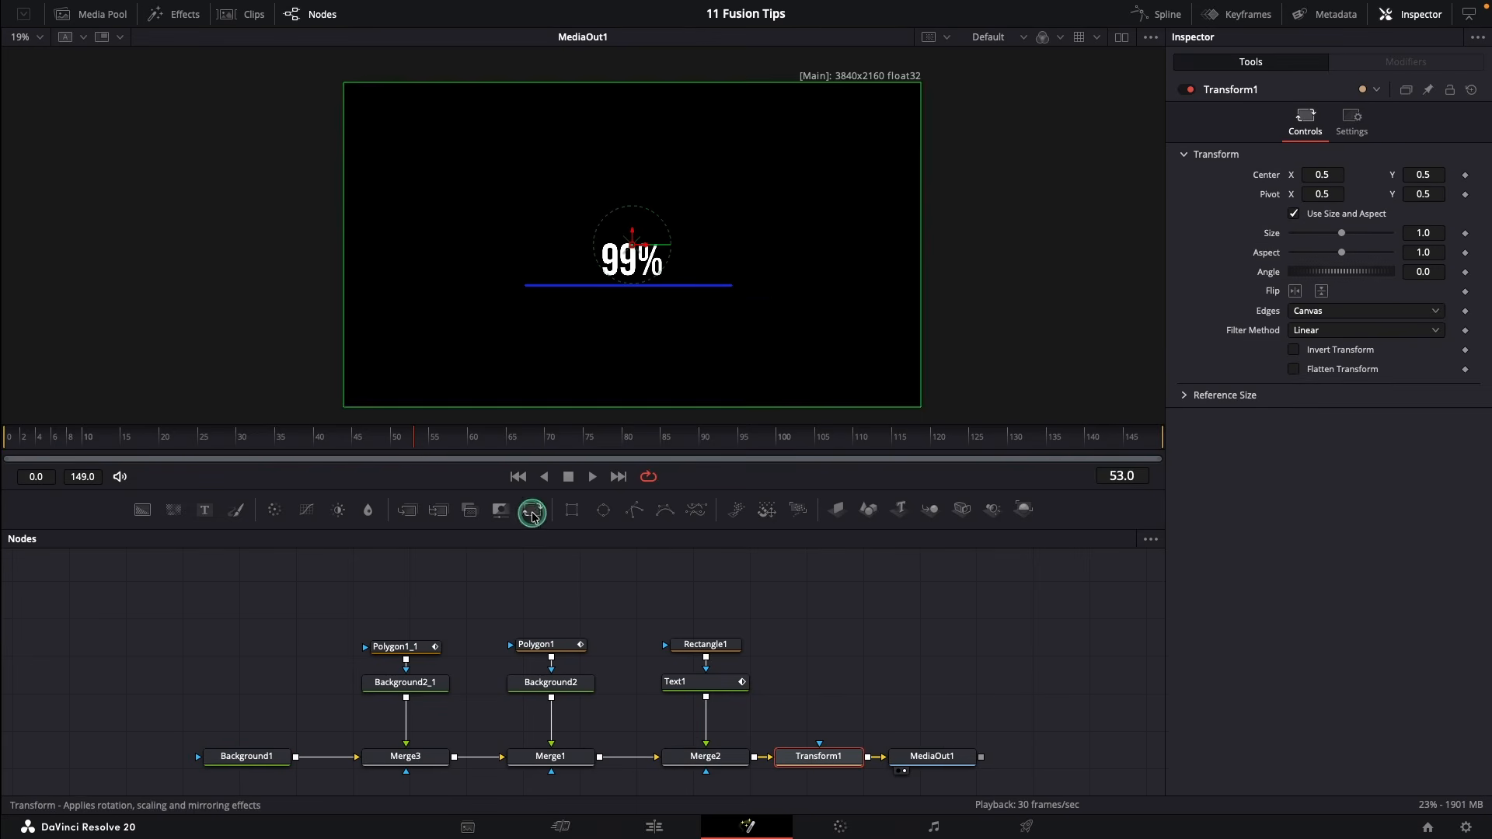
pyautogui.moveTo(1342, 233); pyautogui.dragTo(1351, 249)
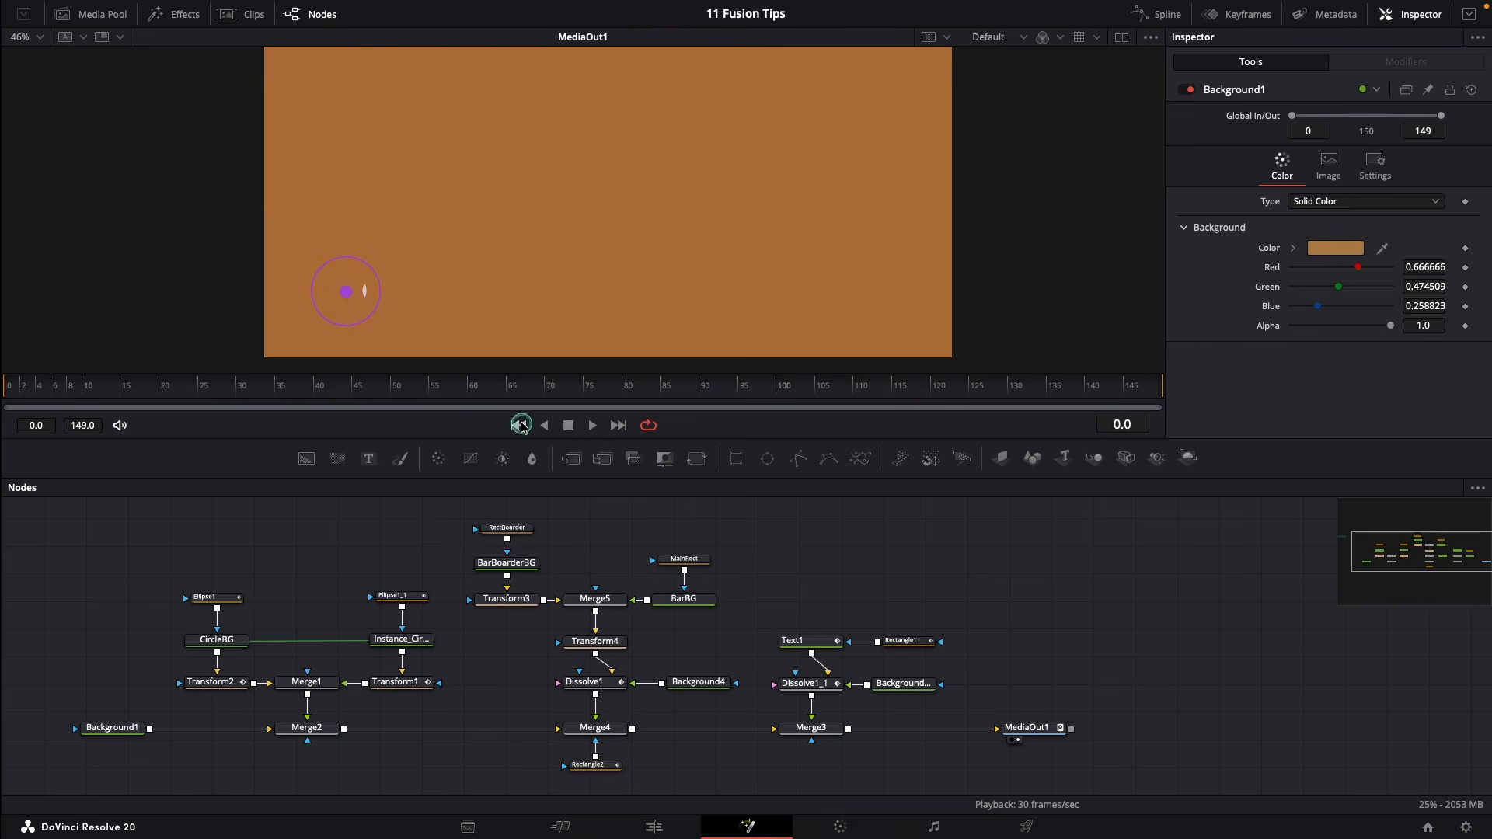
# Change Background1's colour to black after trying magenta and orange
pyautogui.click(592, 425)
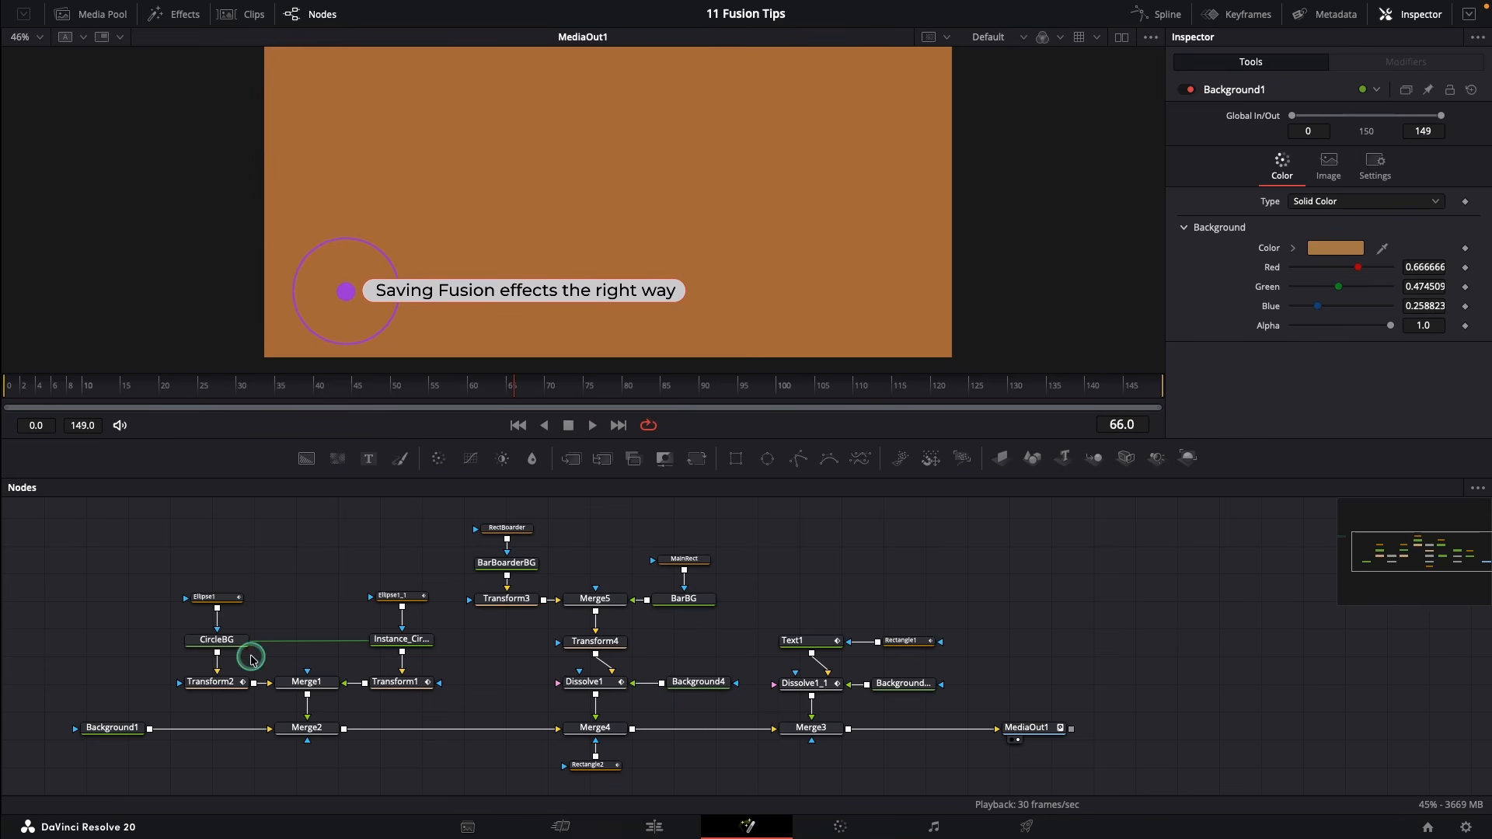
pyautogui.click(105, 728)
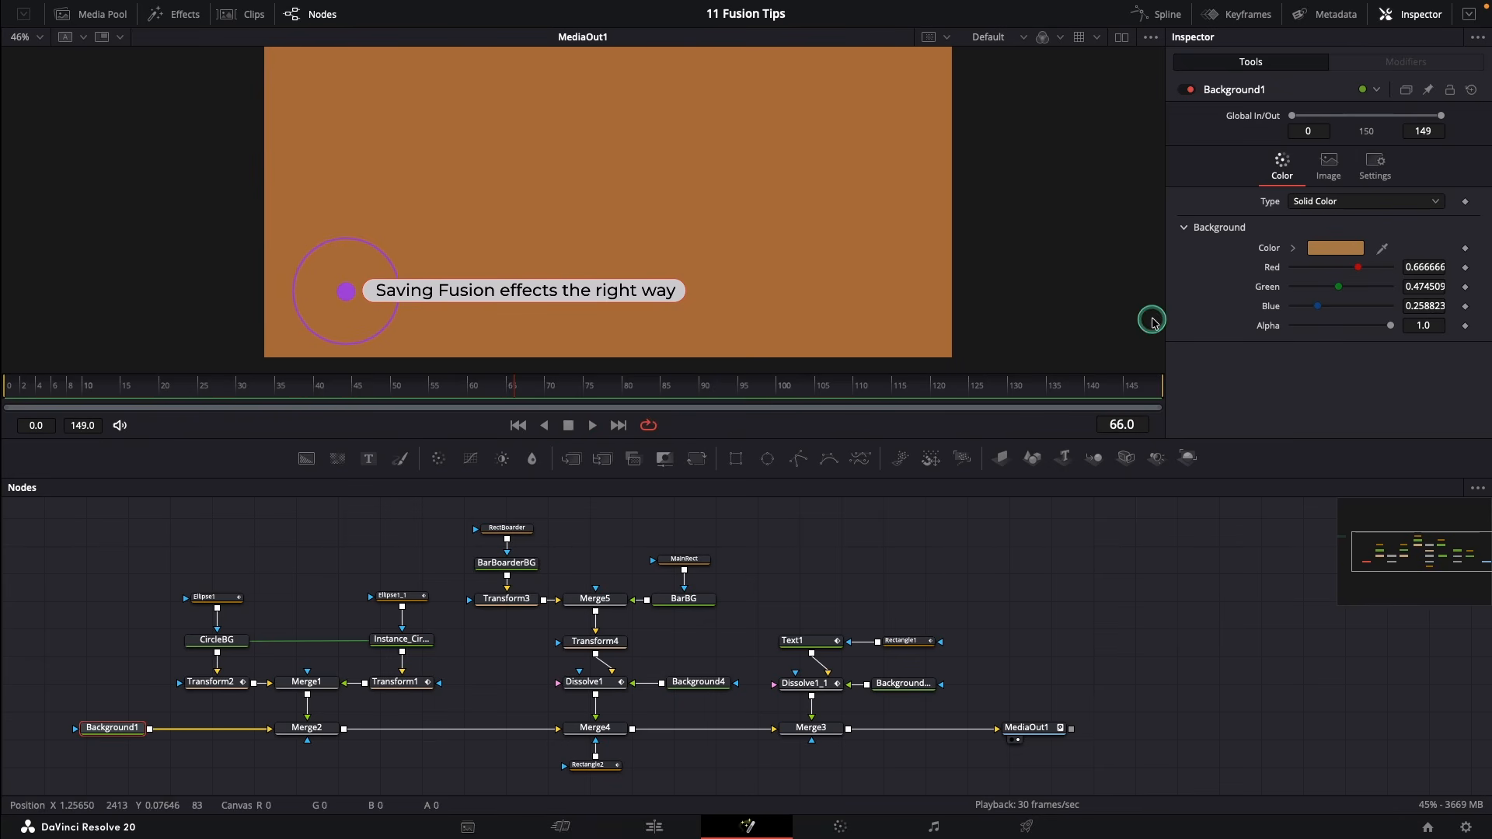
pyautogui.click(1317, 253)
pyautogui.click(1041, 200)
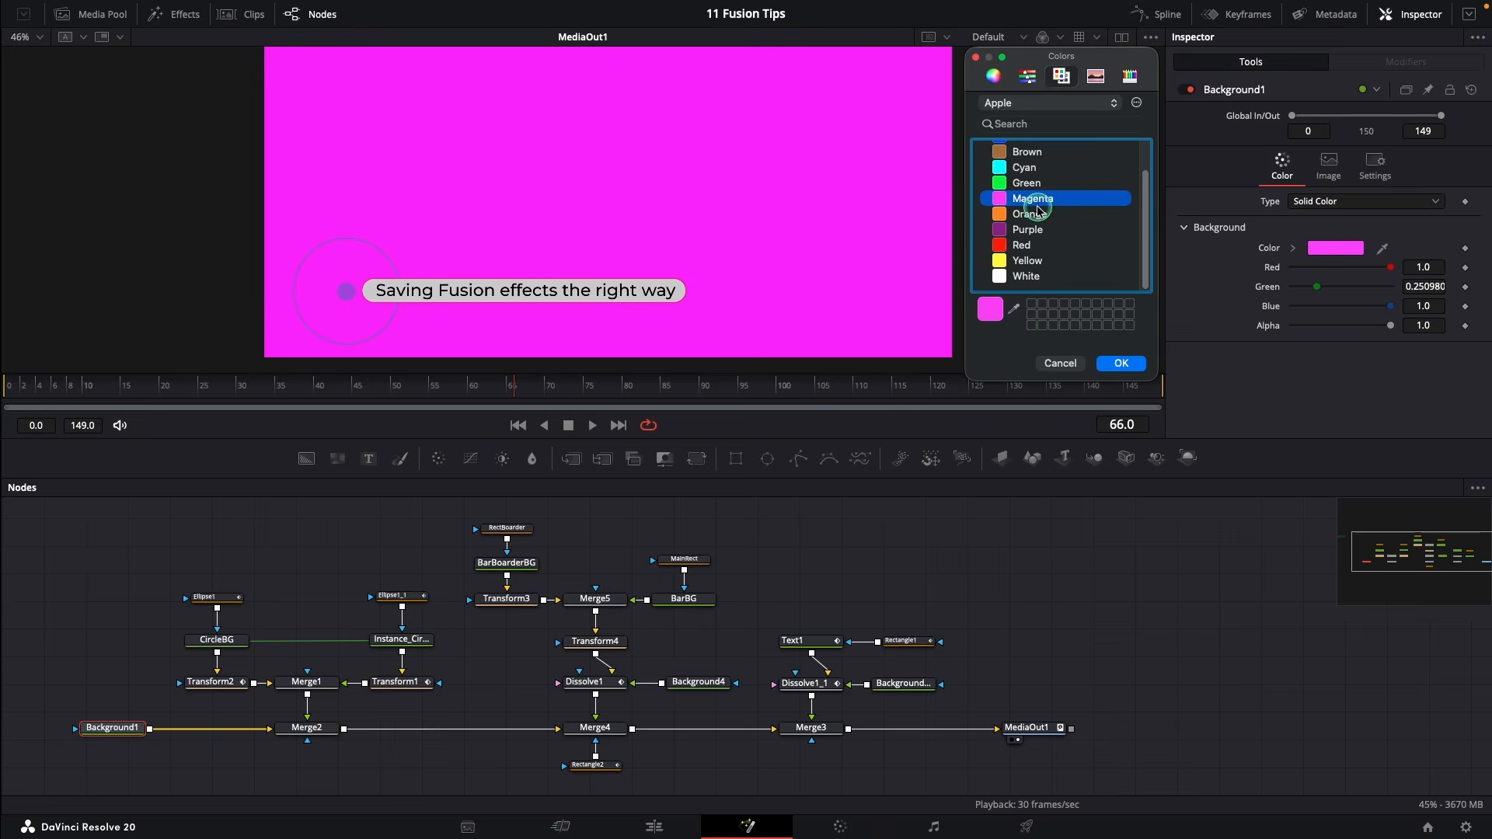
pyautogui.click(1033, 214)
pyautogui.scroll(2, 1035, 208)
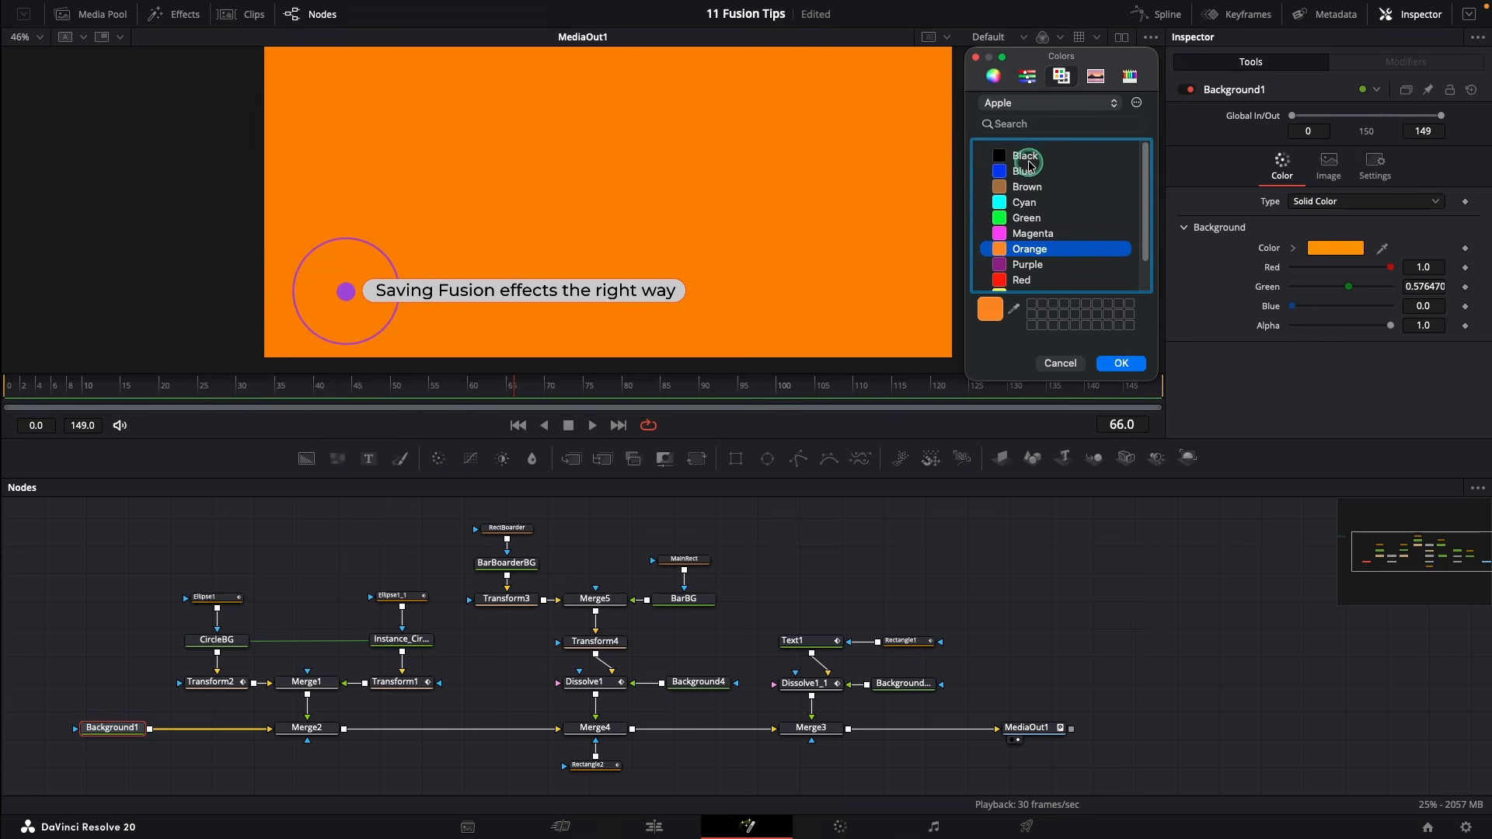
pyautogui.click(1028, 158)
pyautogui.click(1122, 365)
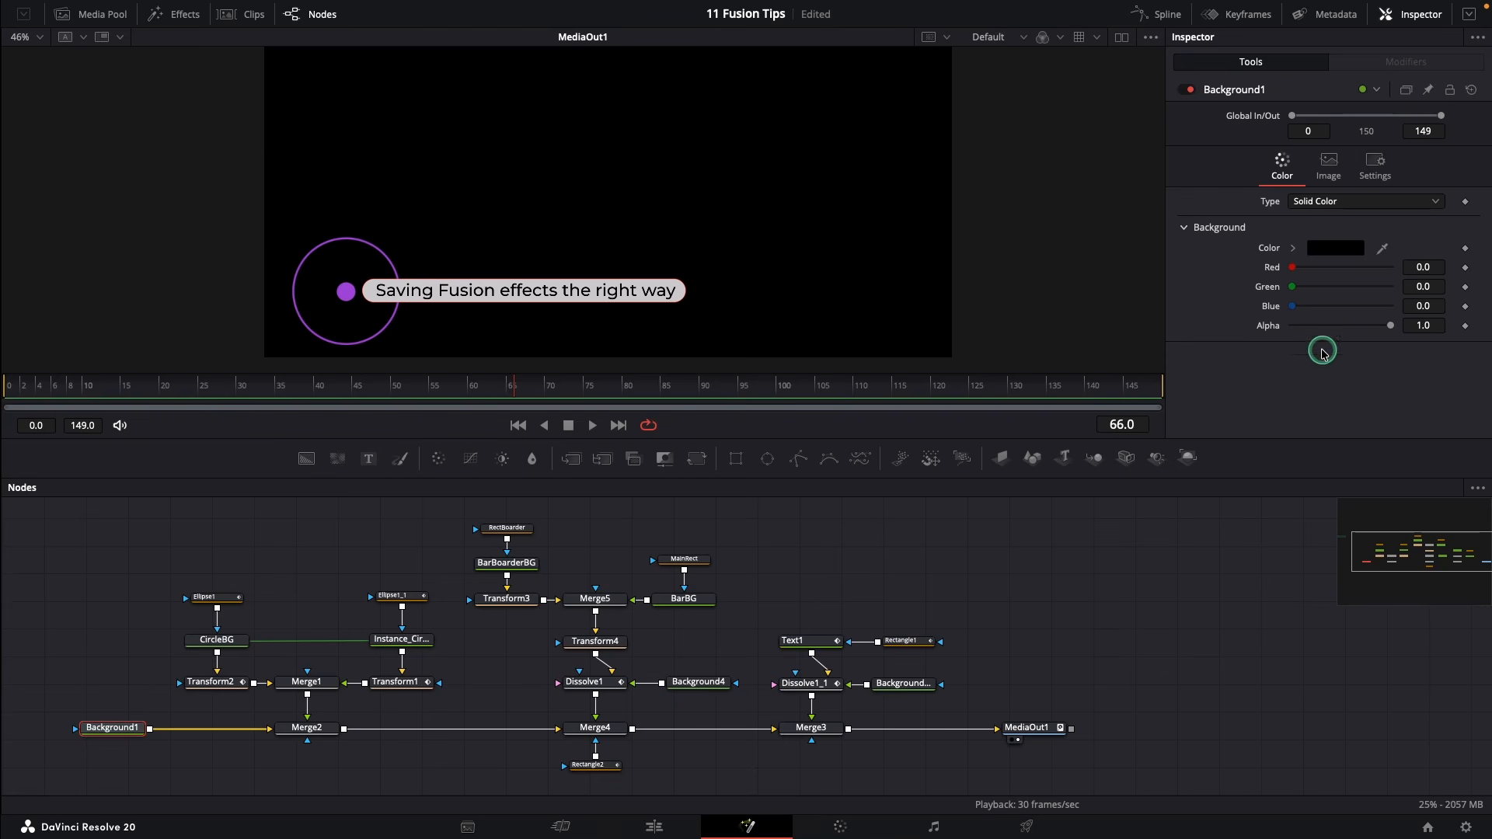
# Drop Background1's Alpha to 0, save the project, then restore Alpha to 1
pyautogui.moveTo(1390, 325); pyautogui.dragTo(1277, 328)
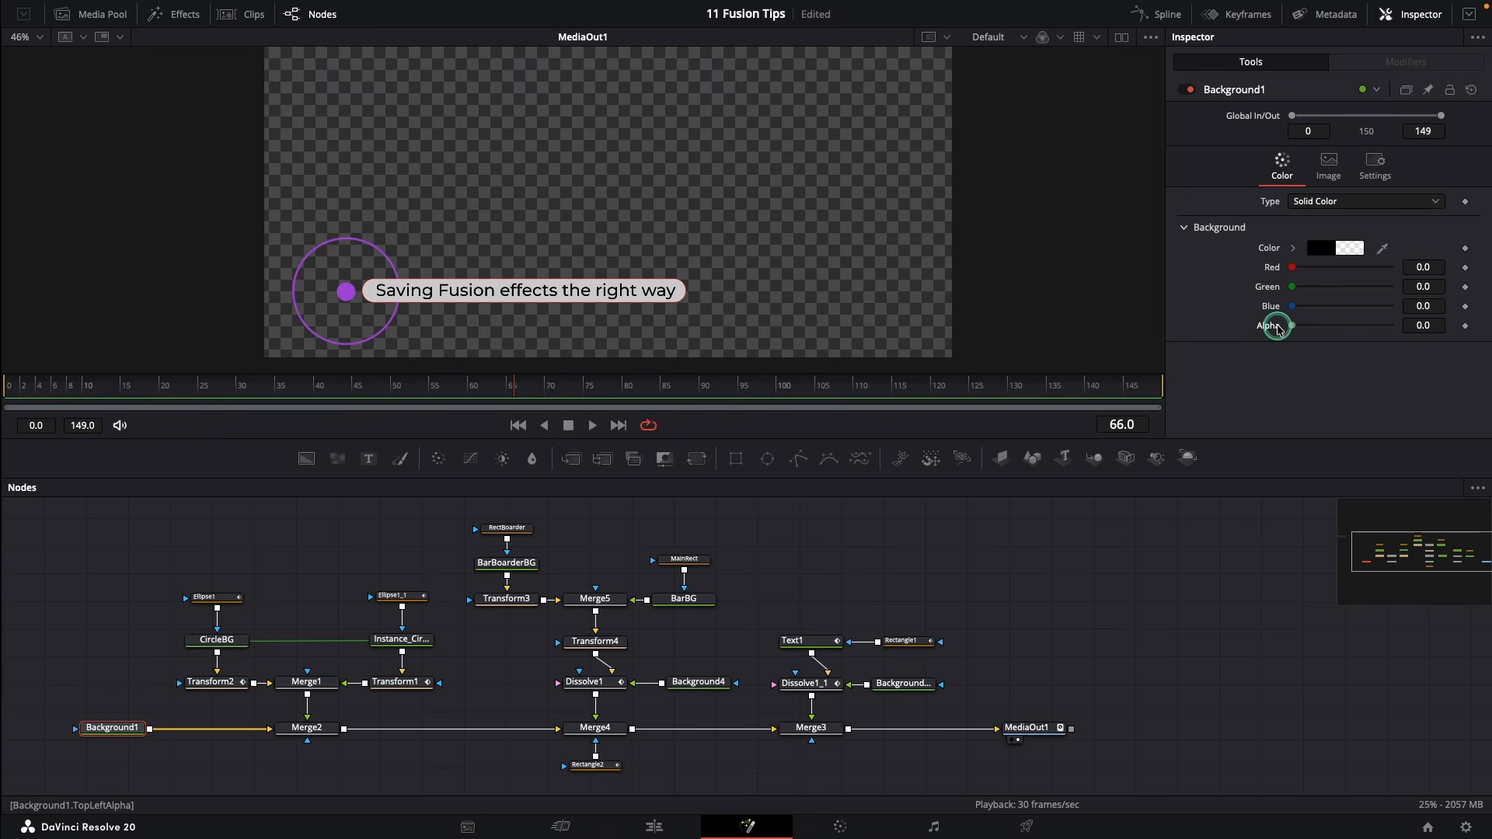
pyautogui.hotkey('ctrl', 's')
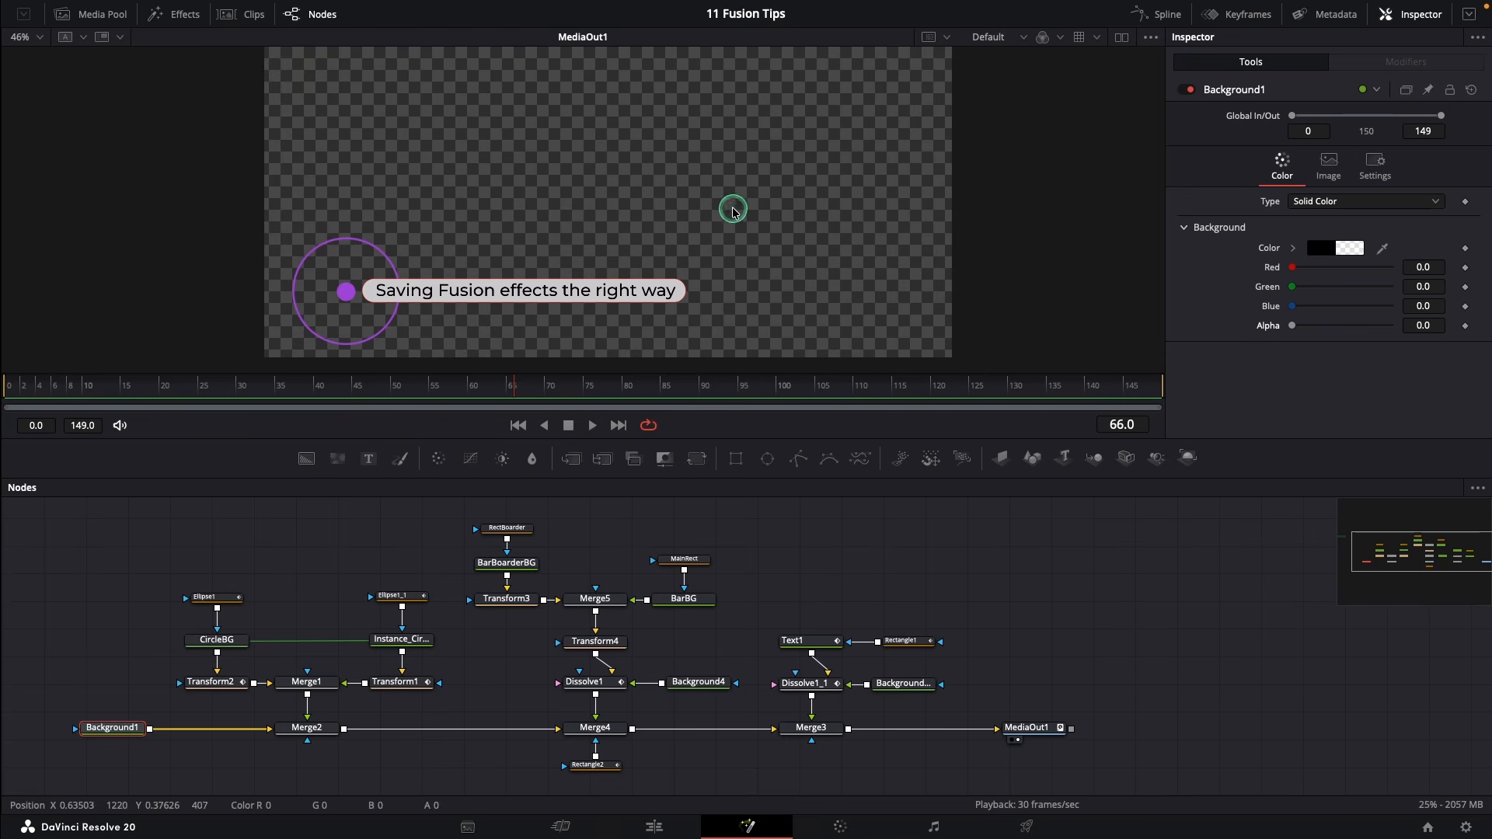
pyautogui.moveTo(1286, 325); pyautogui.dragTo(1390, 325)
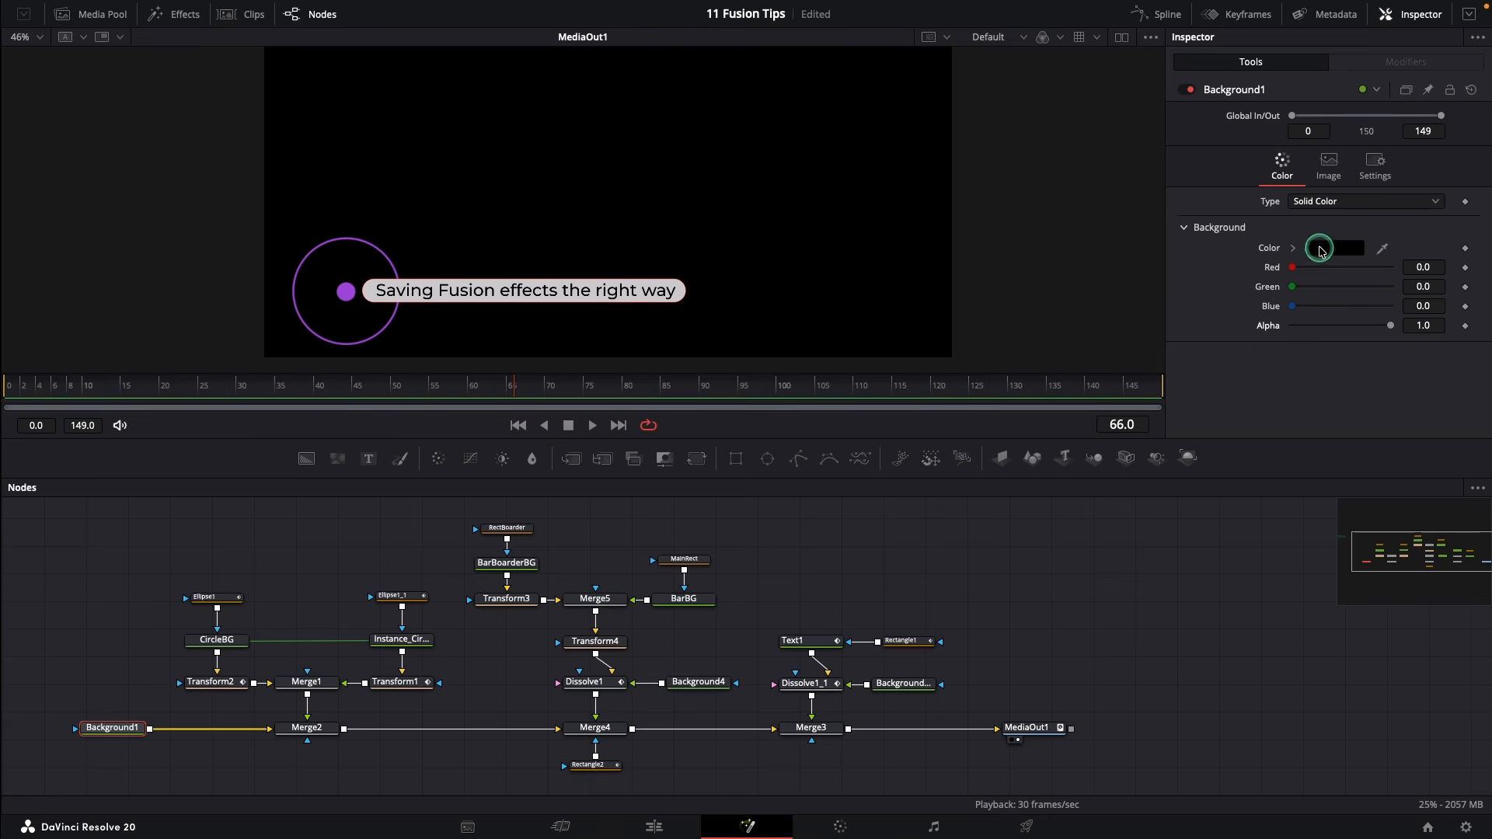
# Set Background1 to brown and fade its Alpha to 0
pyautogui.click(1320, 248)
pyautogui.click(1027, 188)
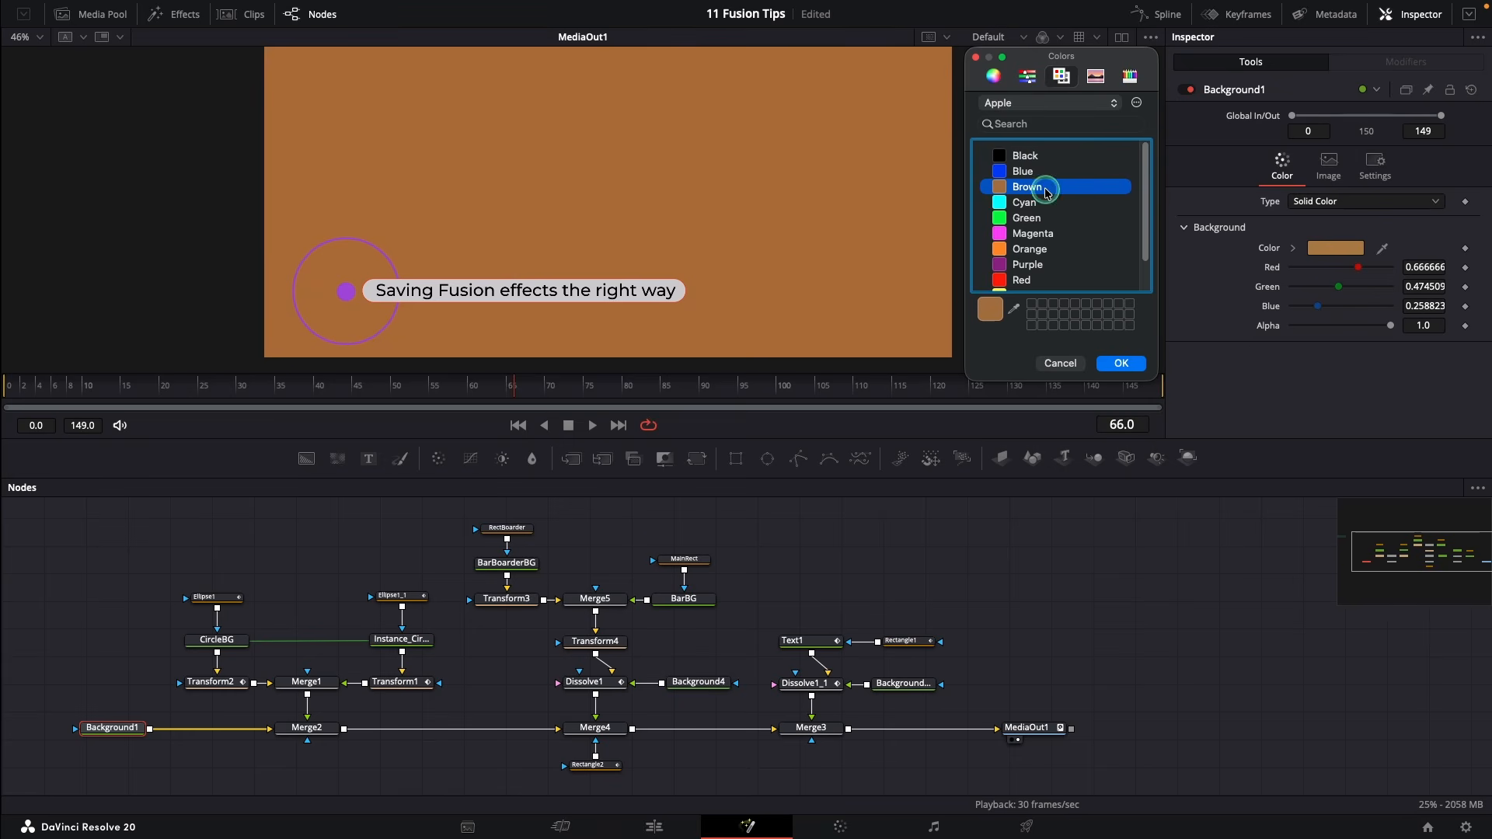
pyautogui.click(1121, 363)
pyautogui.moveTo(1329, 330); pyautogui.dragTo(1280, 329)
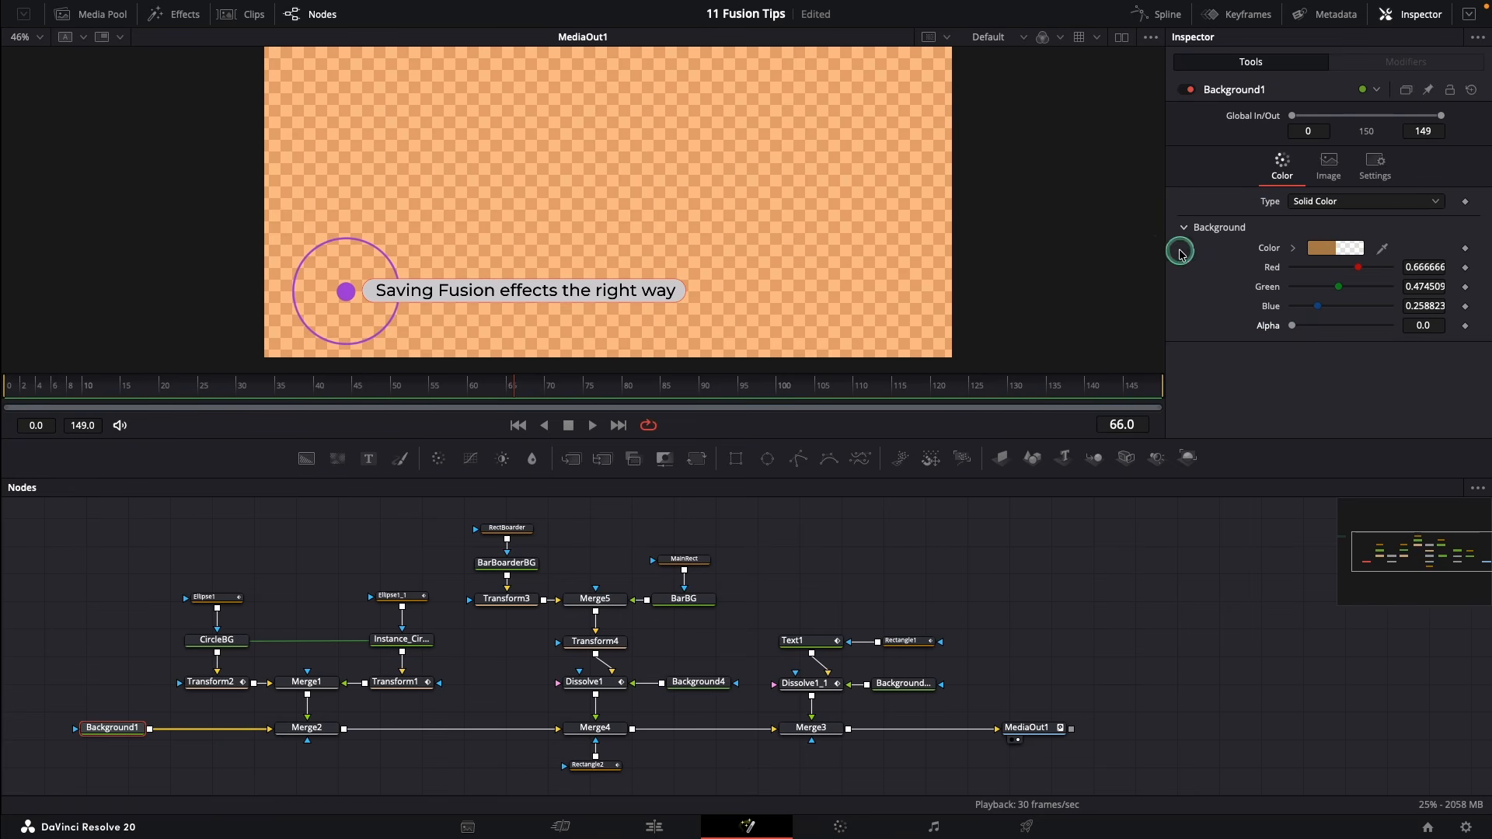
# Pick orange for the background, then drag its Green and Red values down to 0
pyautogui.click(1319, 249)
pyautogui.click(1022, 245)
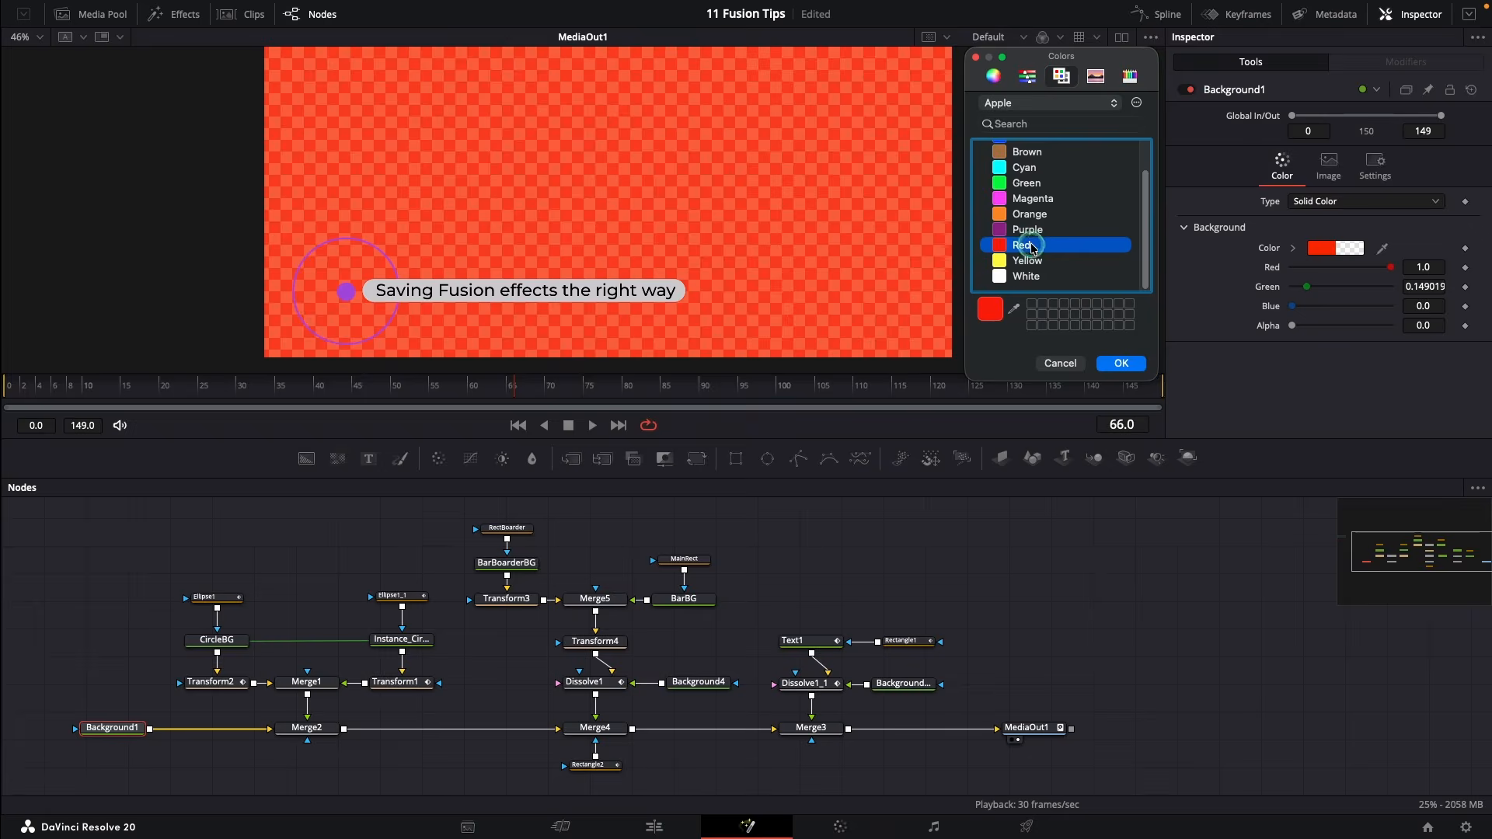
pyautogui.click(1030, 218)
pyautogui.click(1110, 359)
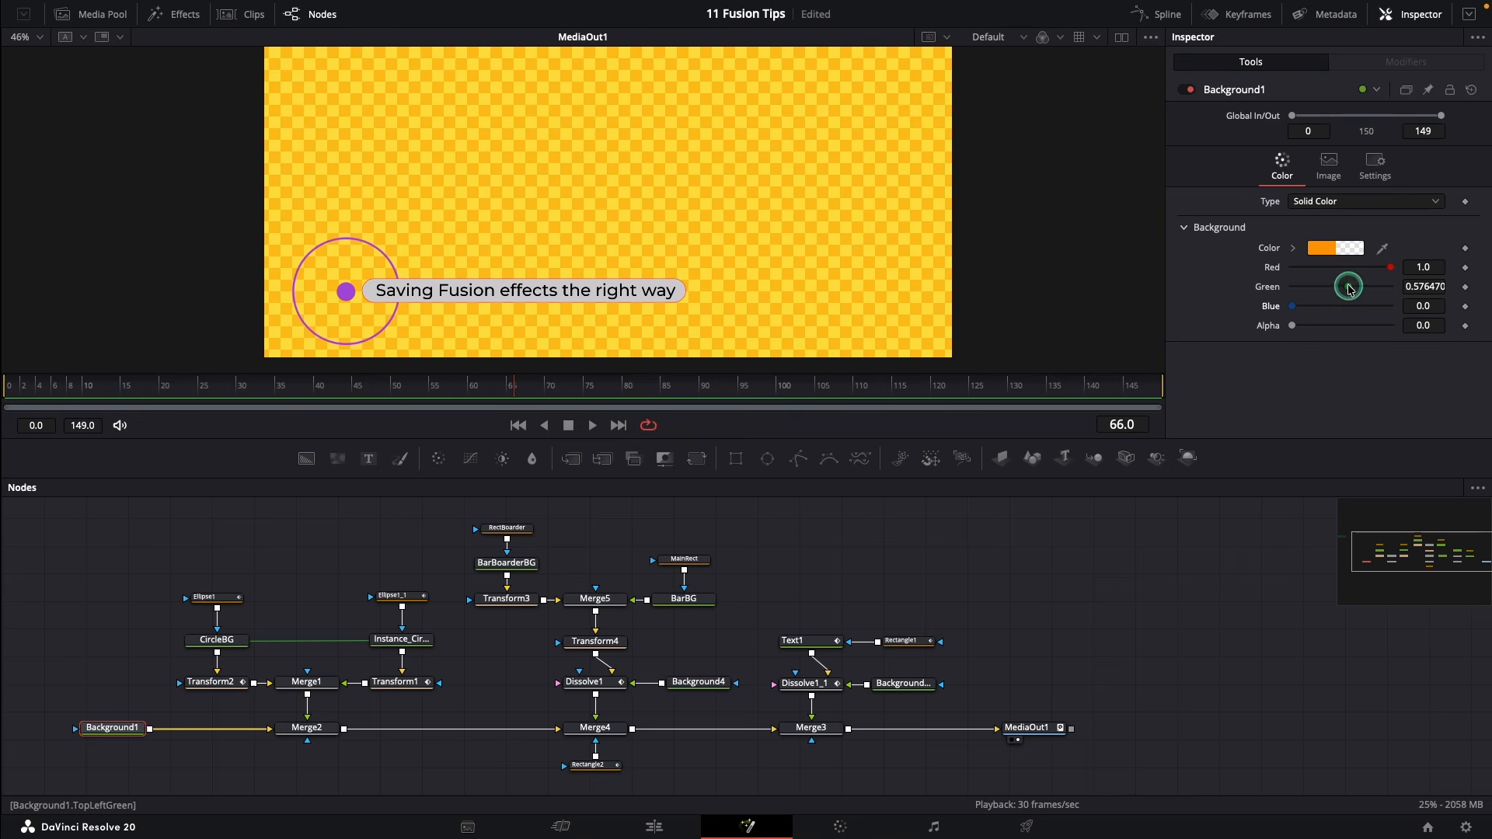
pyautogui.moveTo(1349, 287); pyautogui.dragTo(1283, 287)
pyautogui.moveTo(1390, 268); pyautogui.dragTo(1279, 272)
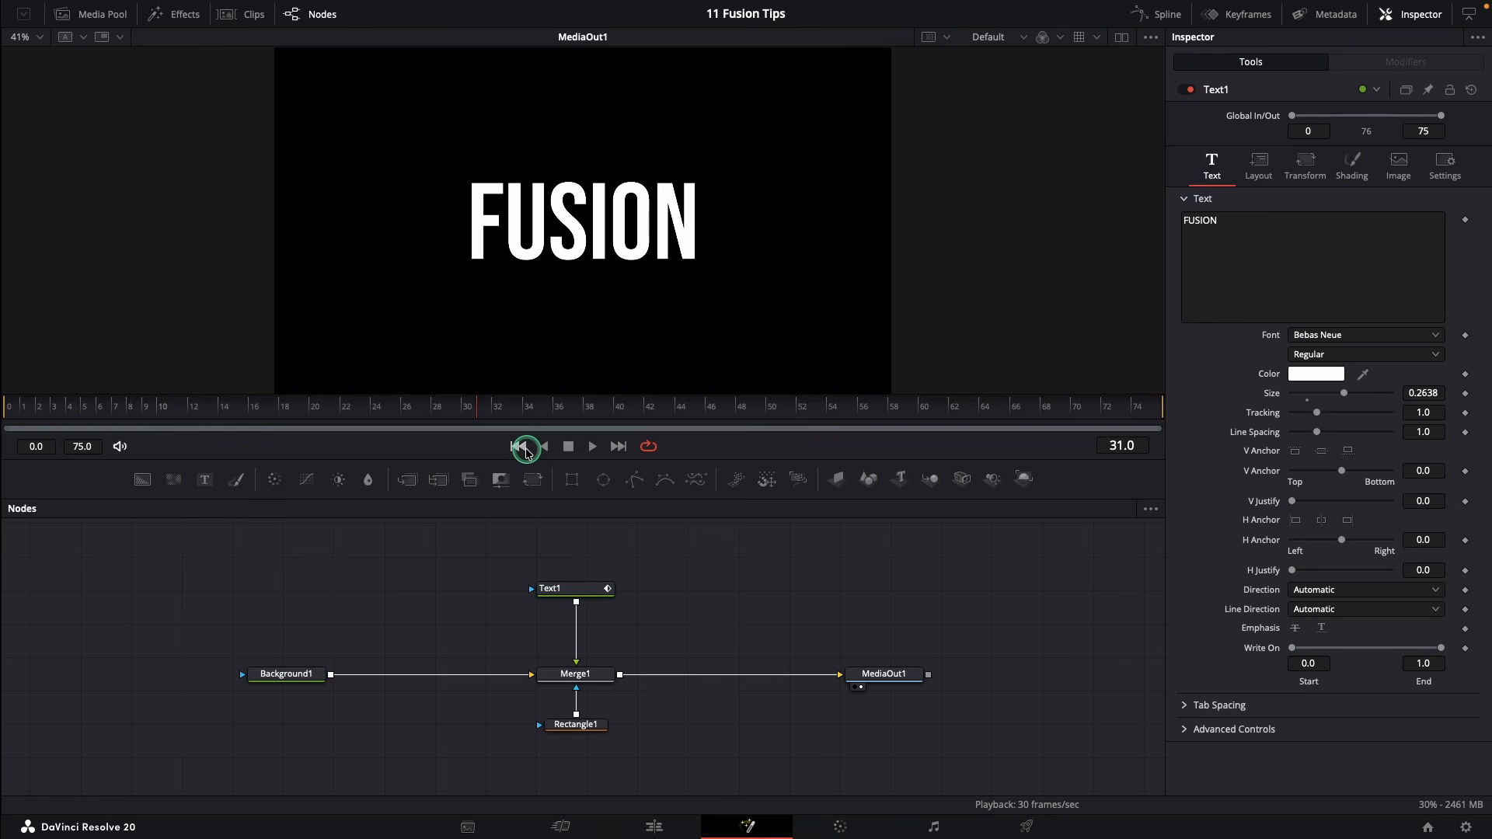
# Replay the FUSION text animation from the start and select the Text1 node
pyautogui.click(518, 446)
pyautogui.click(591, 446)
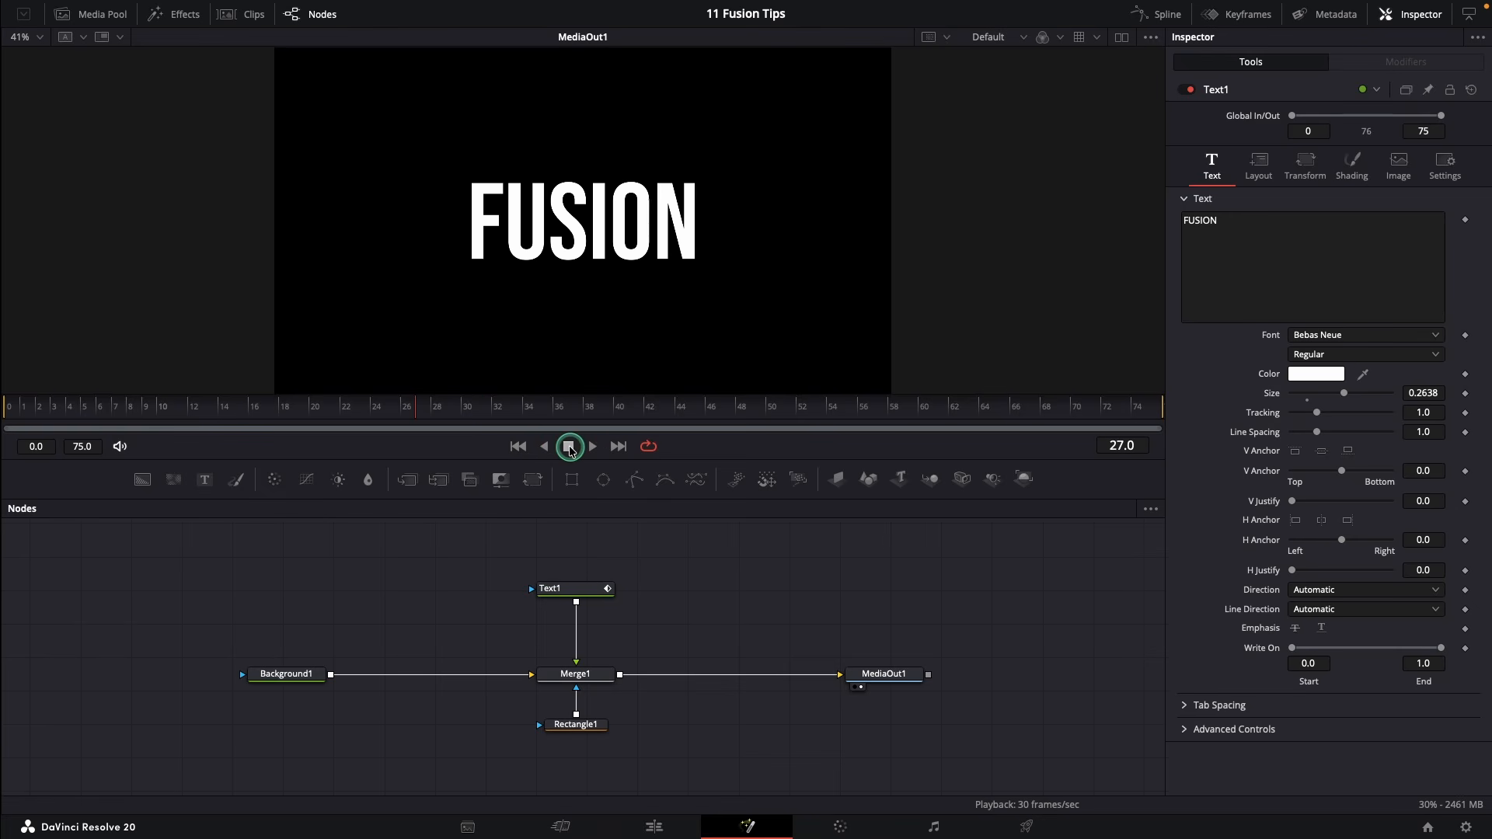
pyautogui.click(577, 590)
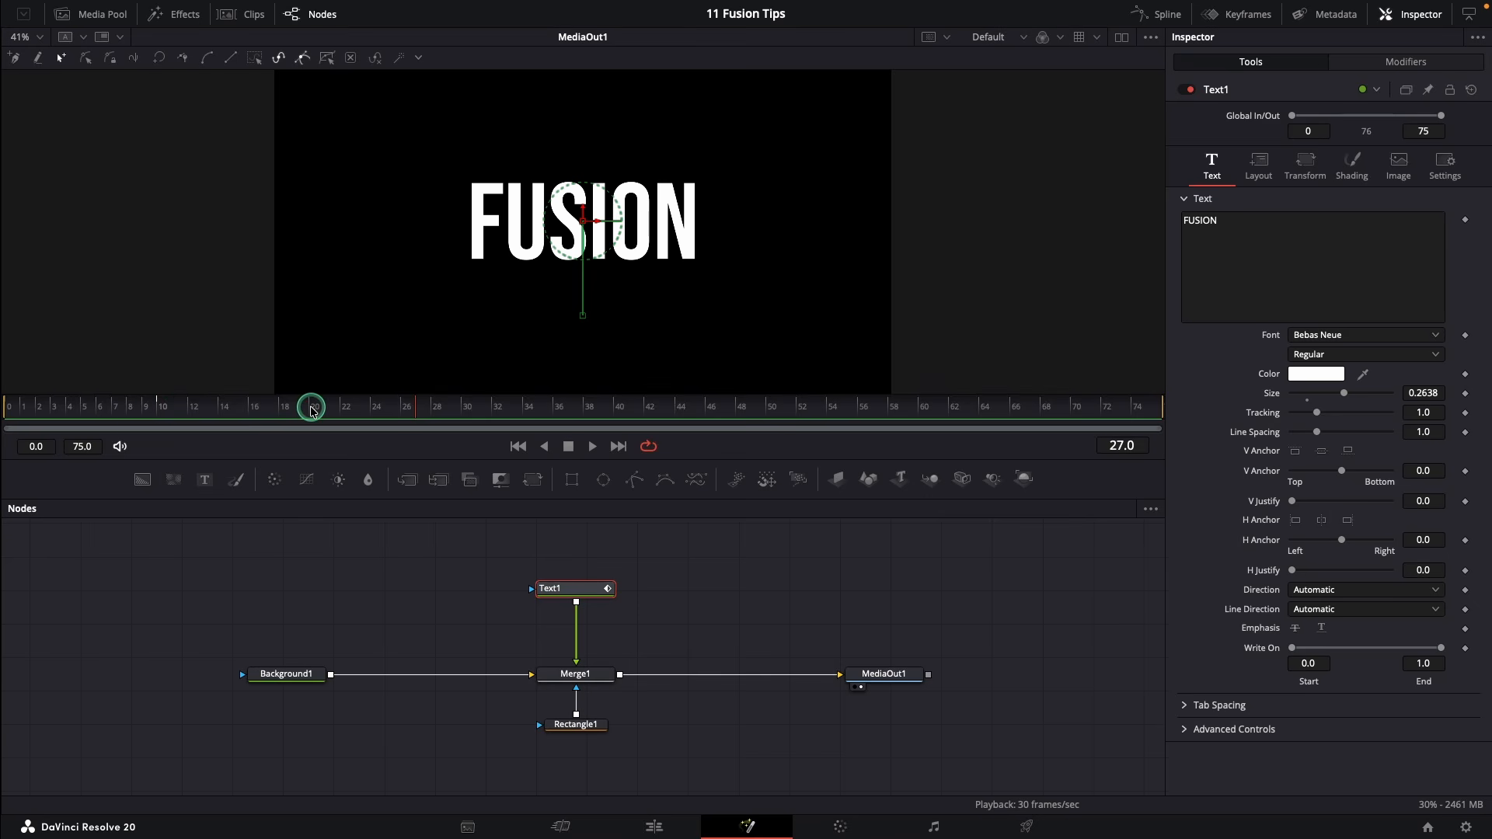
# In the Spline editor, show only Text1's curve and drag its last keyframe from frame 10 to 19
pyautogui.click(1259, 164)
pyautogui.rightClick(1458, 243)
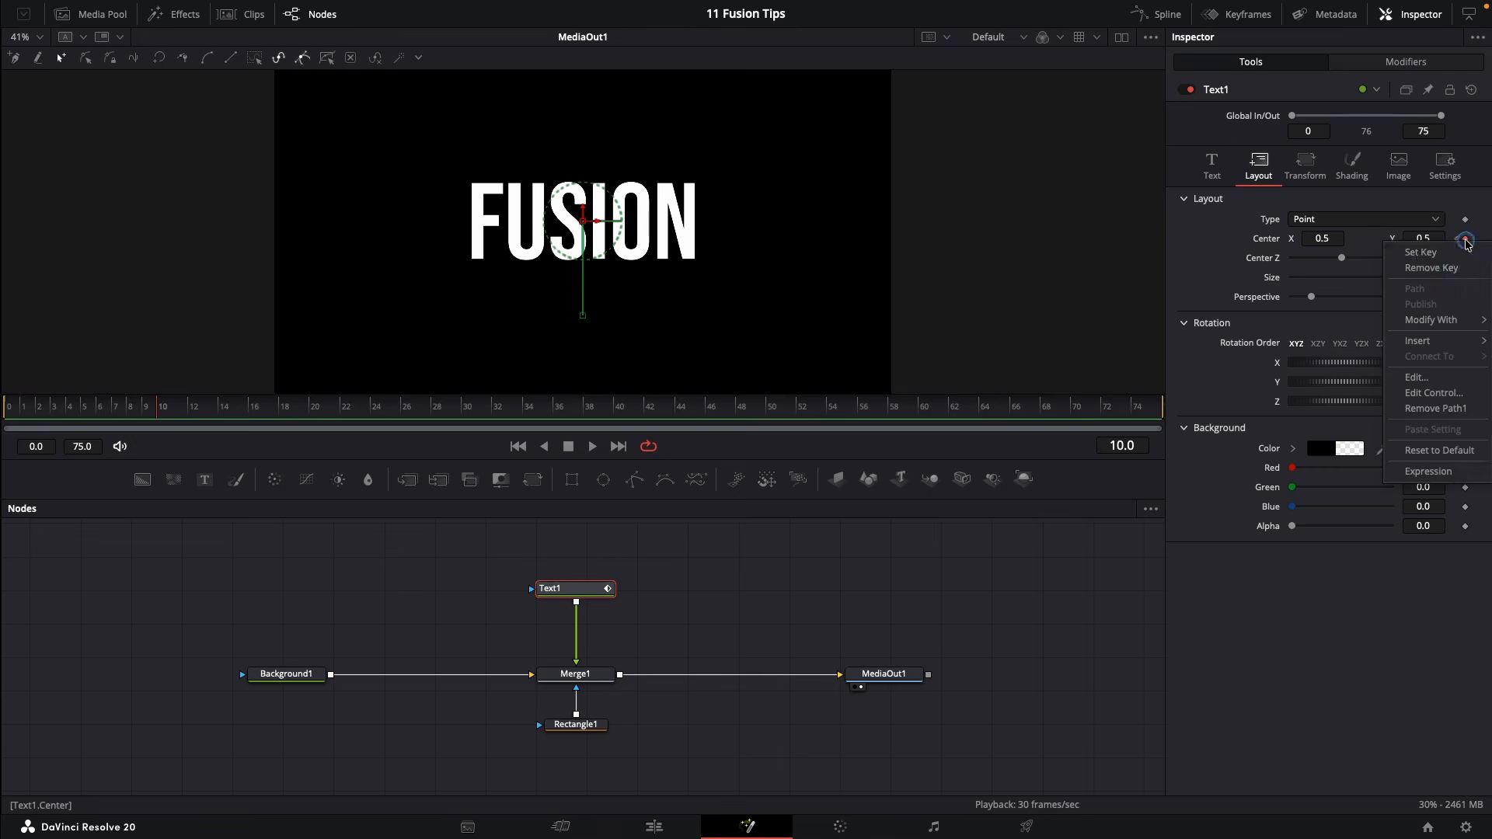
pyautogui.click(1164, 14)
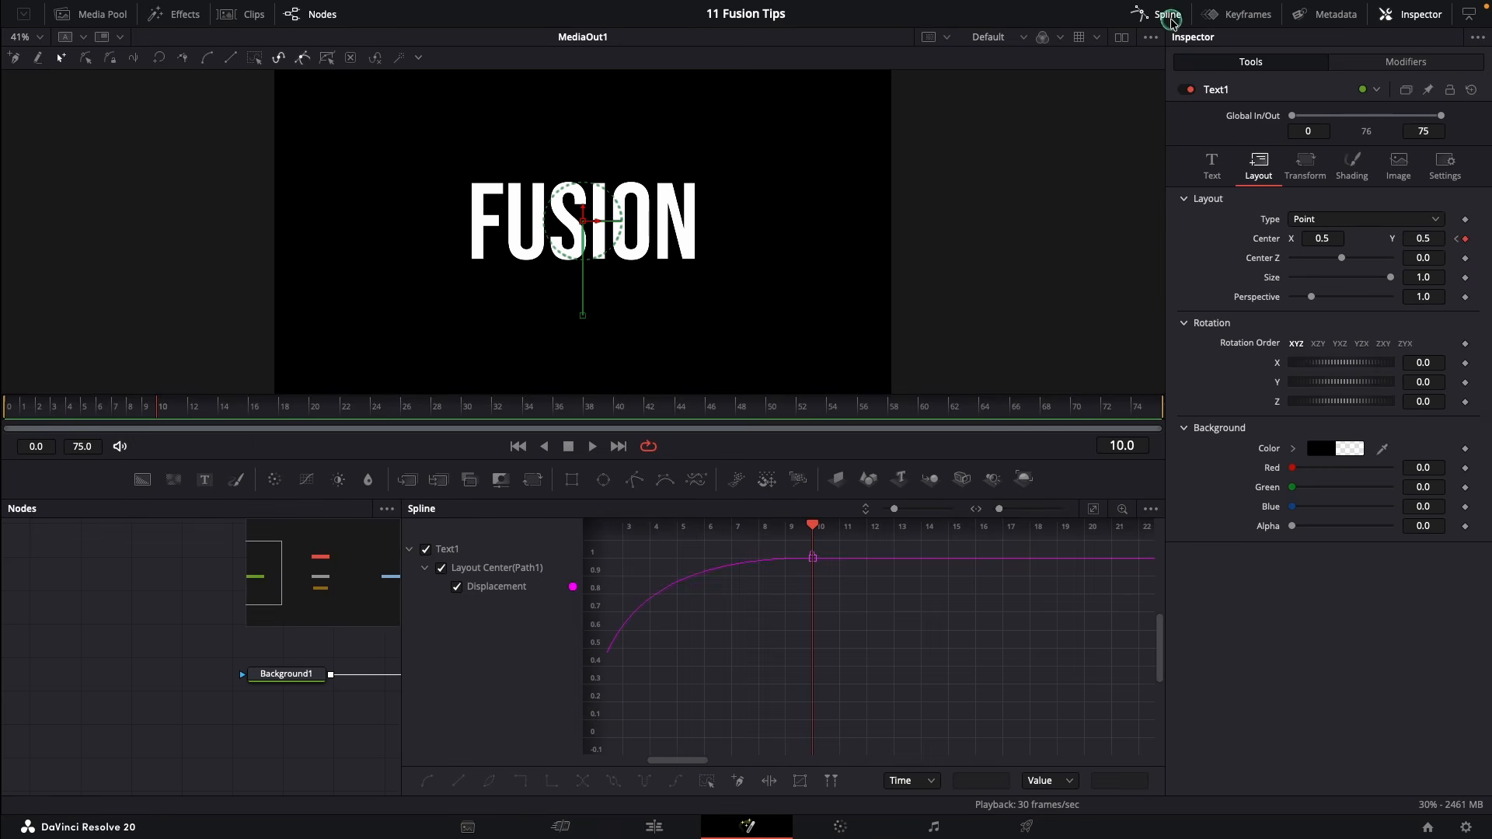
pyautogui.click(1155, 509)
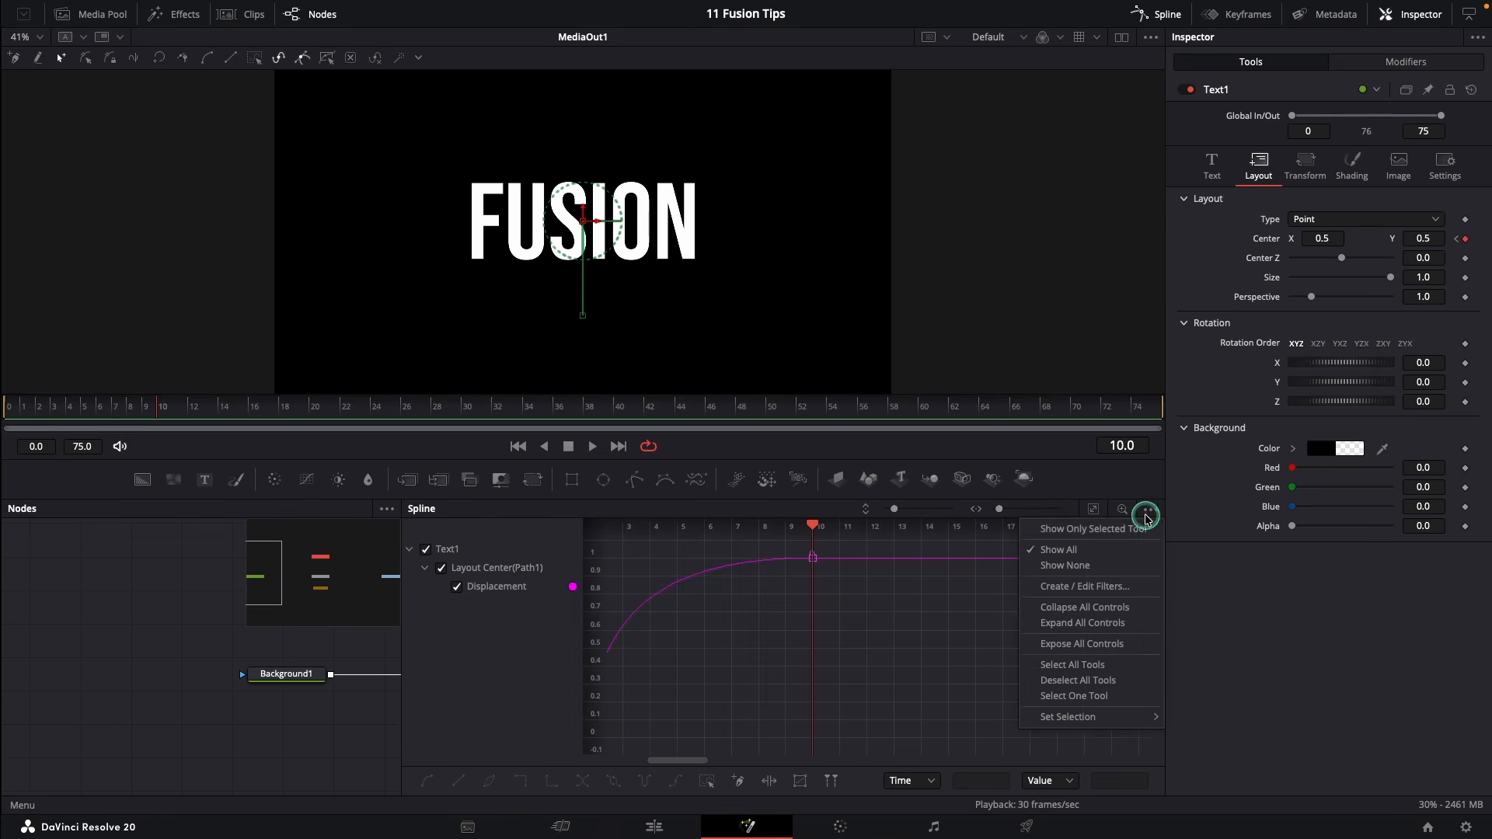
pyautogui.click(1085, 529)
pyautogui.click(1093, 508)
pyautogui.click(527, 586)
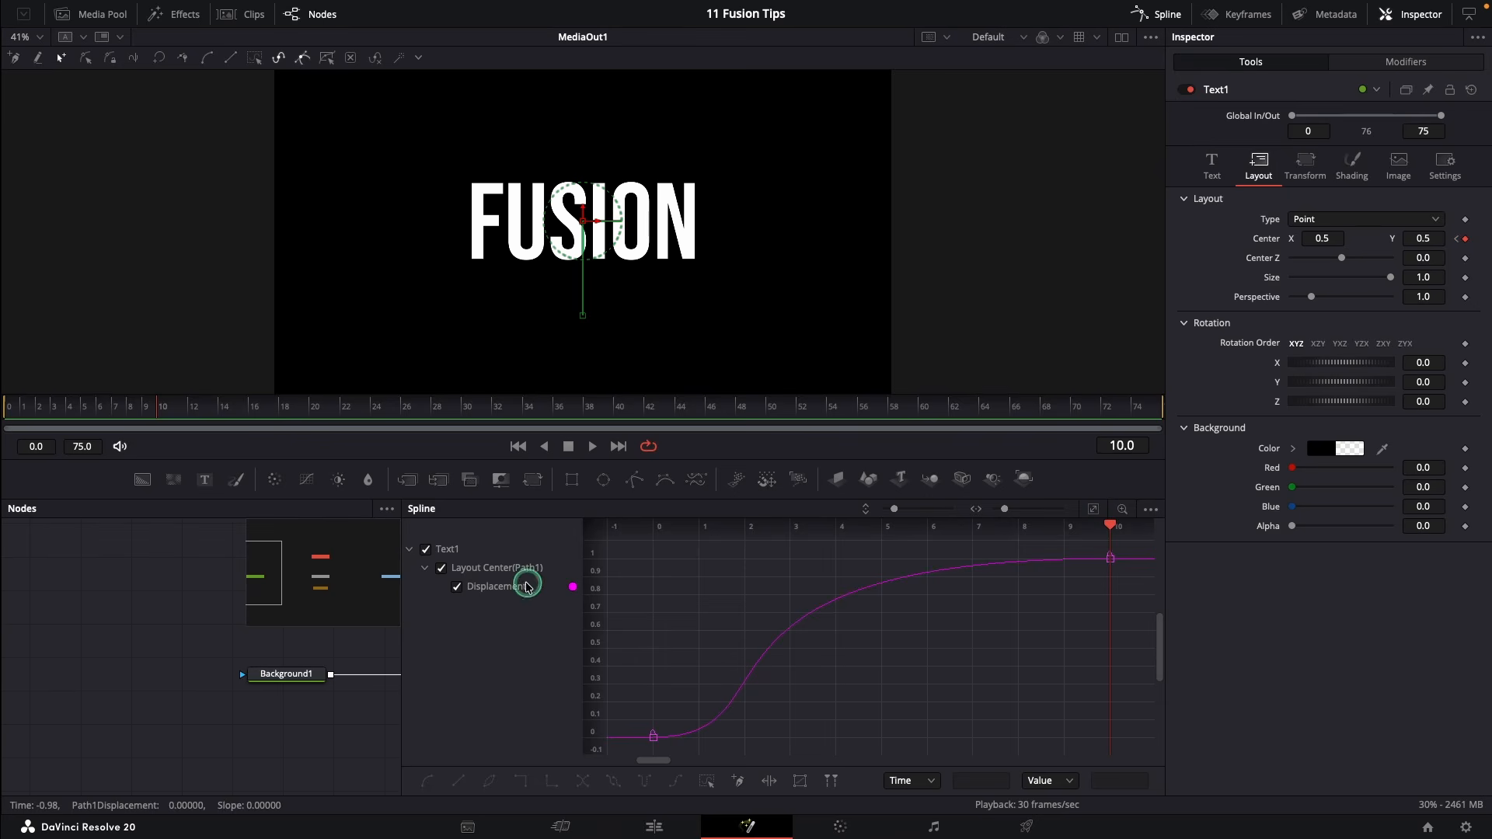
pyautogui.moveTo(401, 603); pyautogui.dragTo(310, 601)
pyautogui.moveTo(943, 531); pyautogui.dragTo(705, 538)
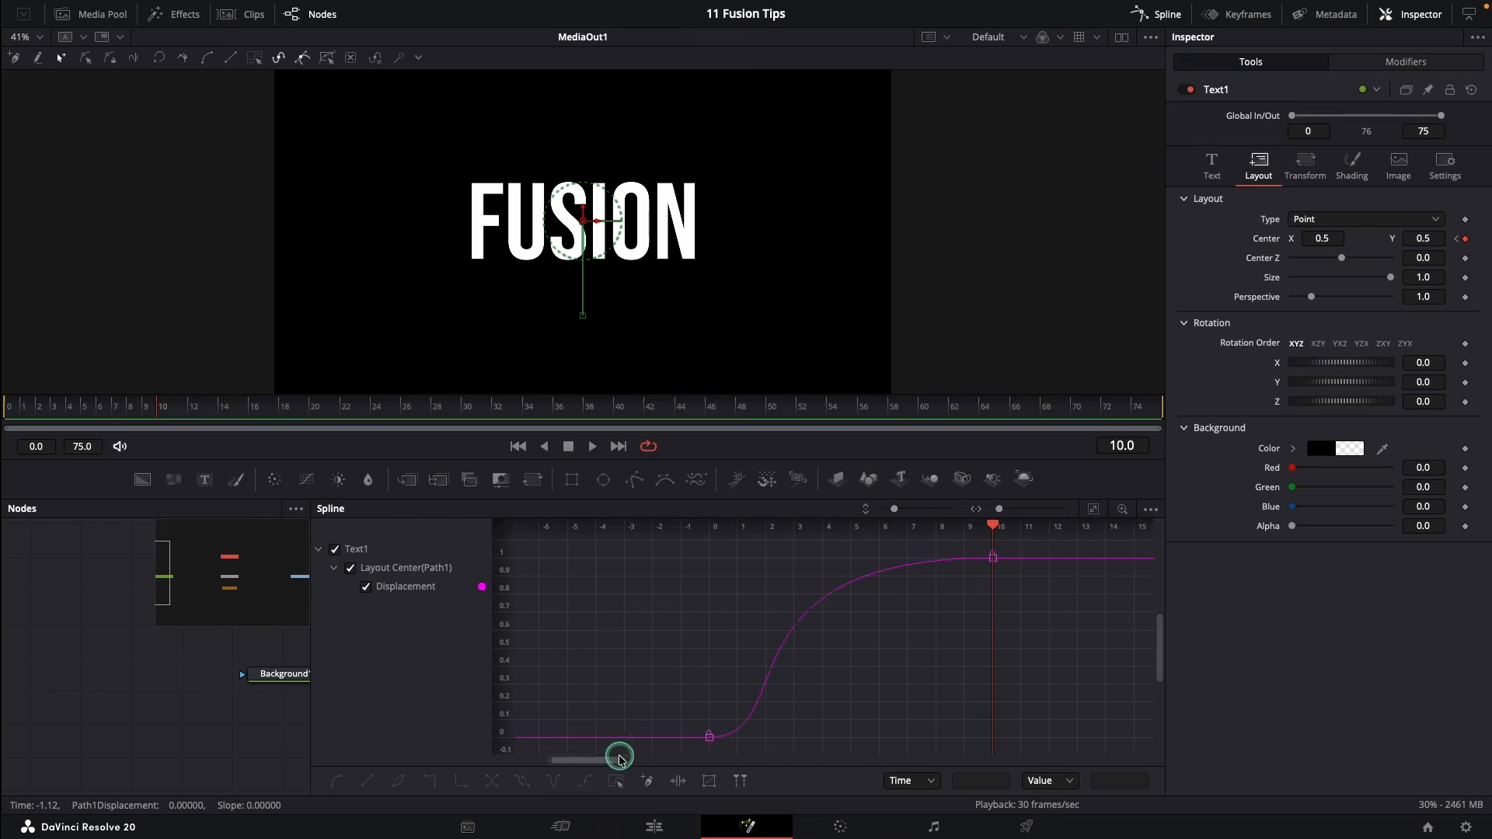
pyautogui.moveTo(620, 759); pyautogui.dragTo(653, 762)
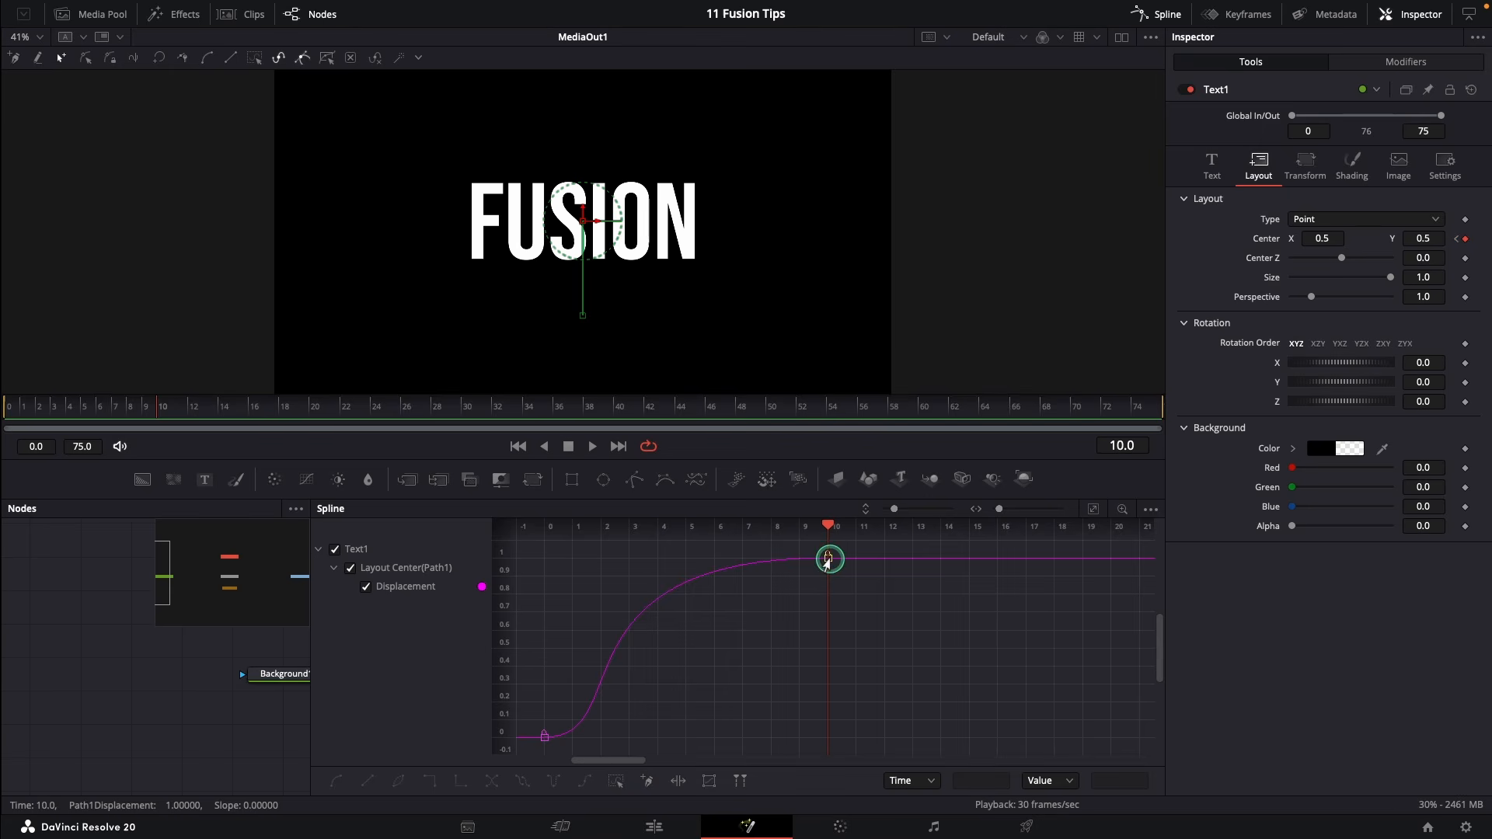
pyautogui.moveTo(799, 553); pyautogui.dragTo(1111, 557)
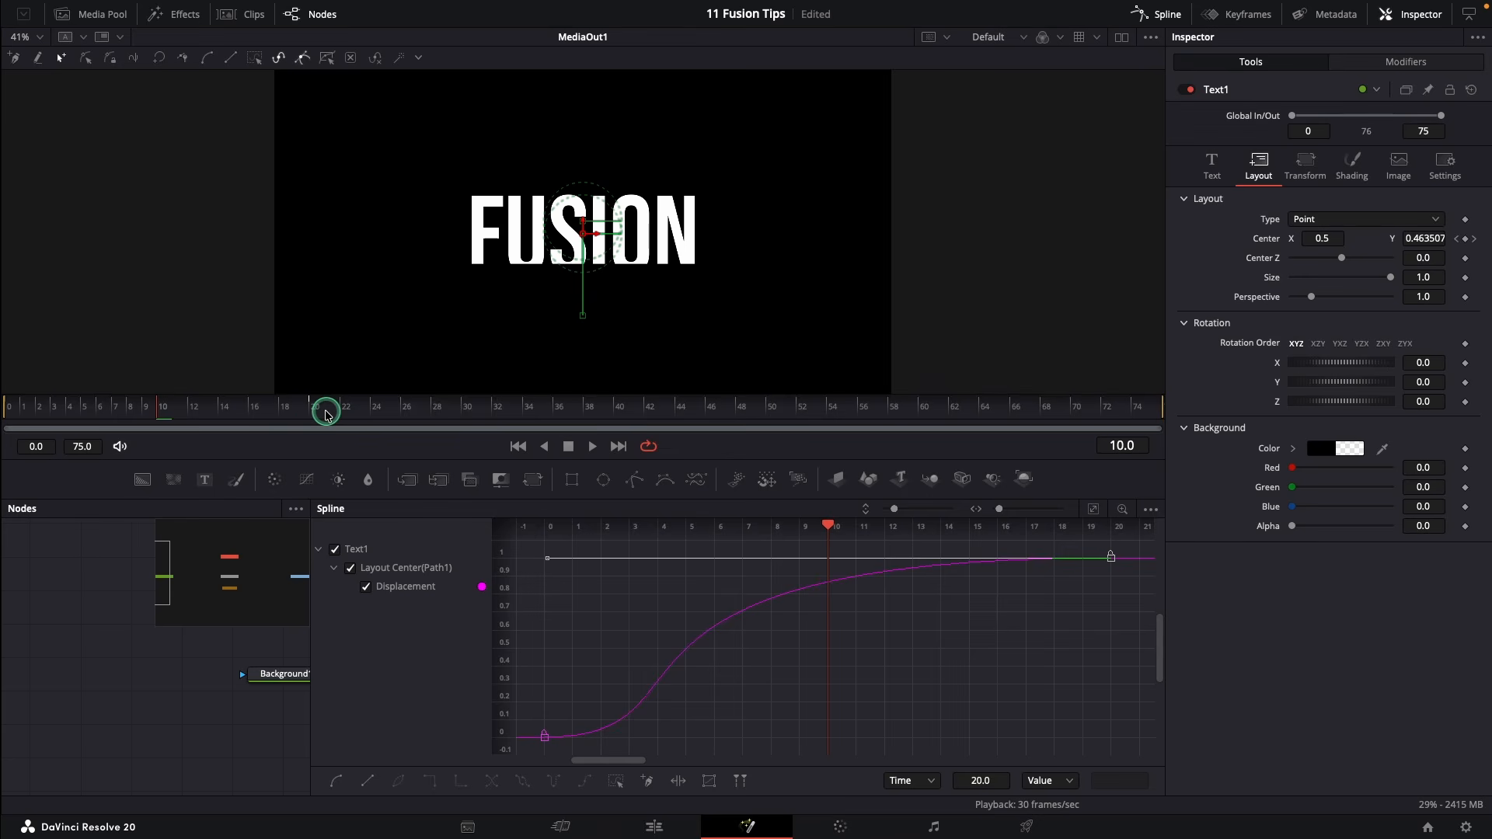
# In the Keyframes panel, place the Center keyframe at frame 20
pyautogui.click(1163, 14)
pyautogui.click(1243, 14)
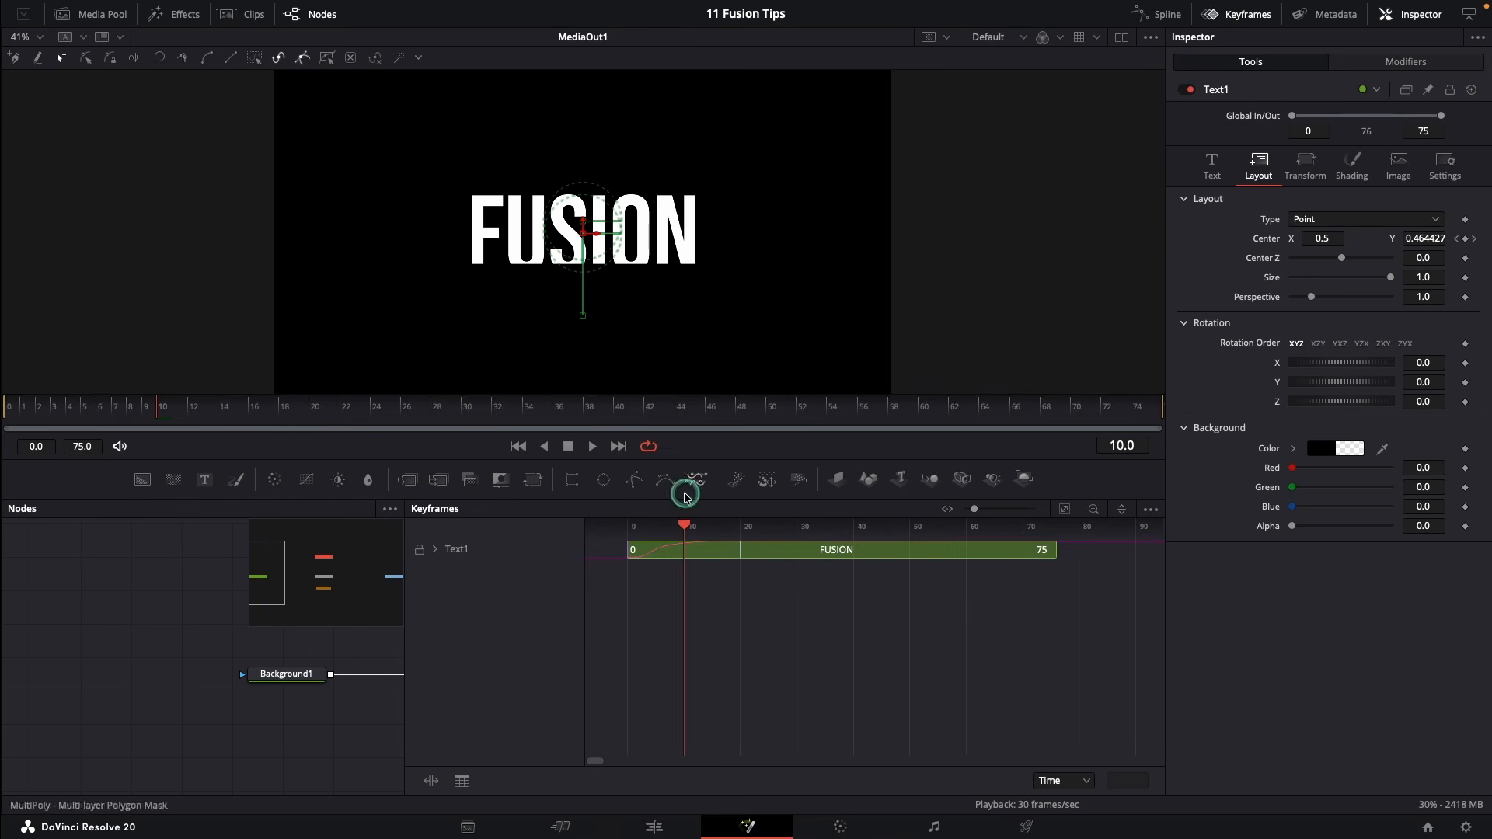
pyautogui.click(435, 549)
pyautogui.moveTo(749, 568); pyautogui.dragTo(819, 547)
pyautogui.click(435, 550)
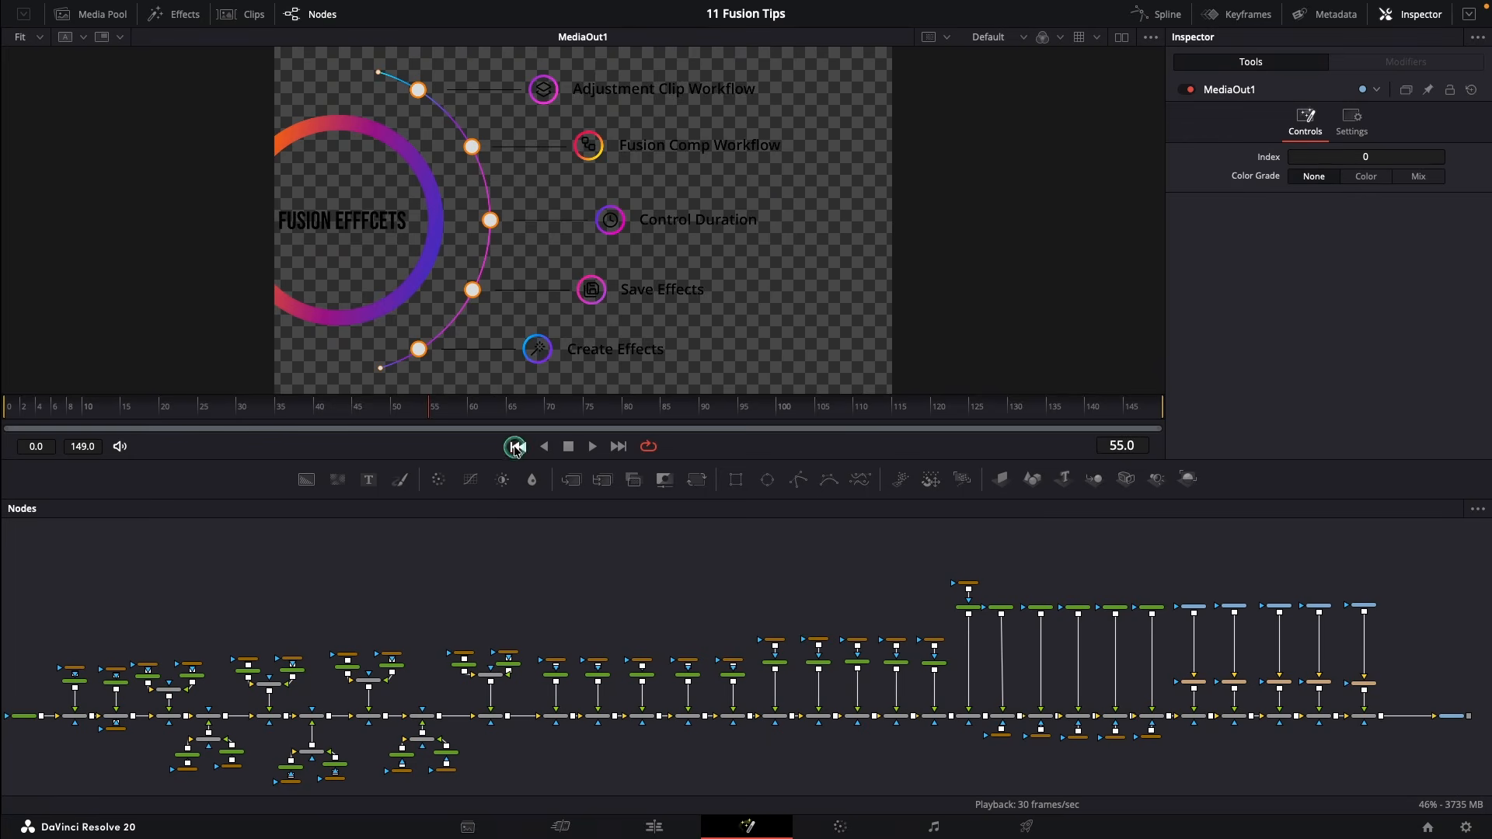
# Play the radial menu animation from the first frame, then stop it
pyautogui.click(515, 447)
pyautogui.click(592, 447)
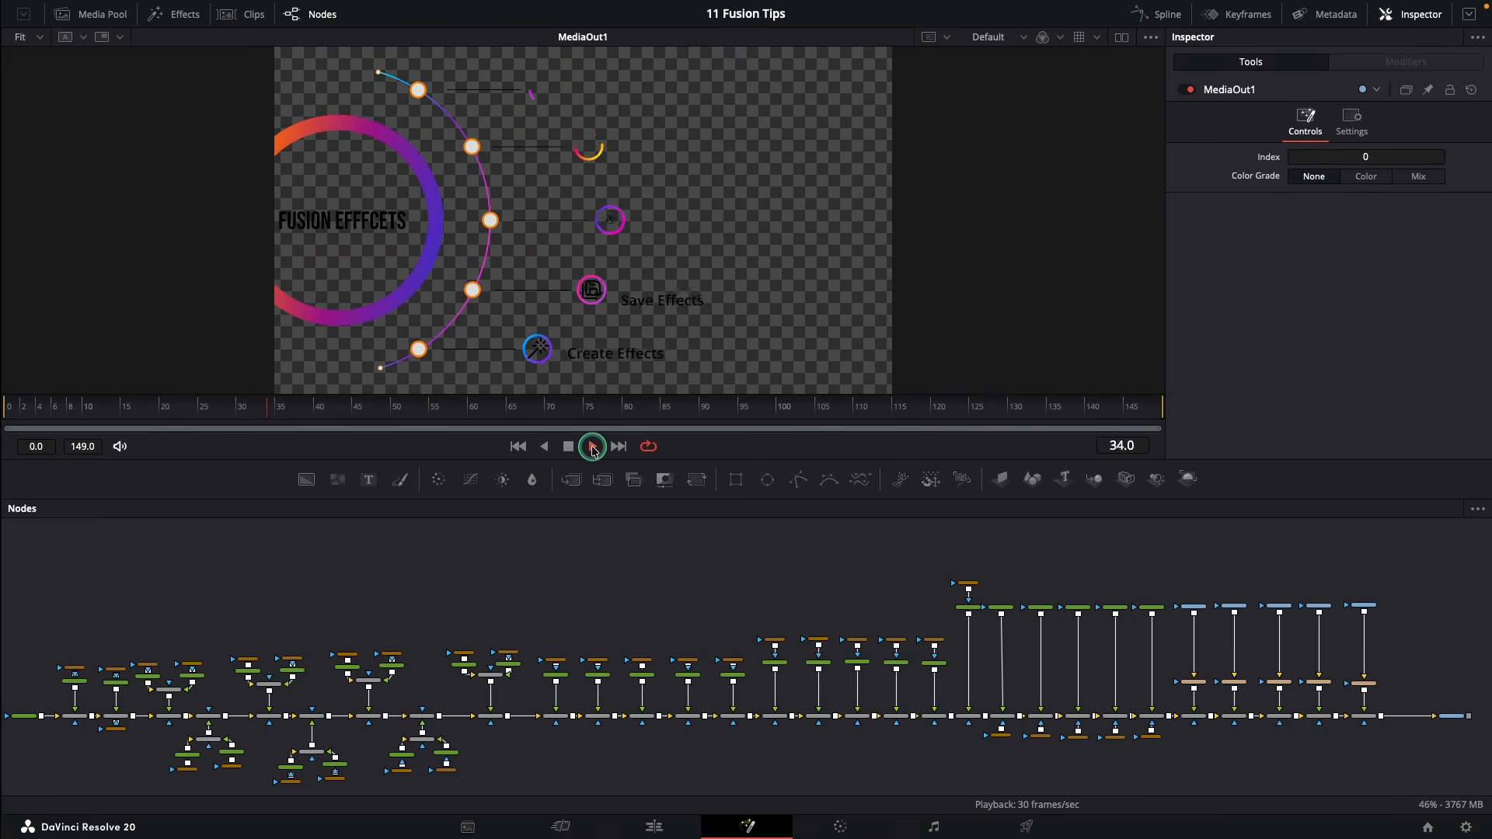
pyautogui.click(569, 447)
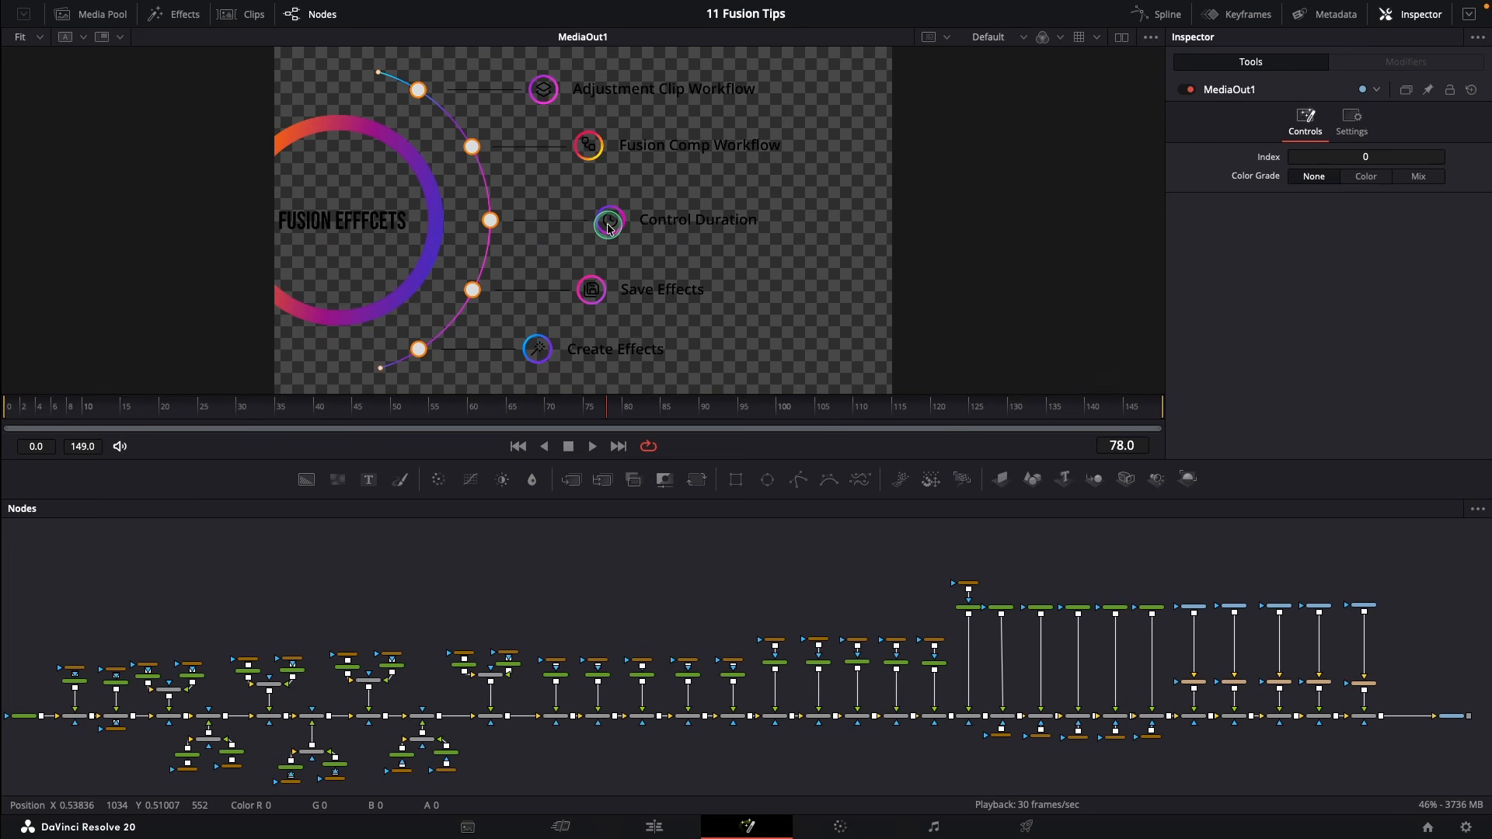
# Insert Transform2 after Merge22 with Size 0.61 and Center X 0.3
pyautogui.click(1364, 717)
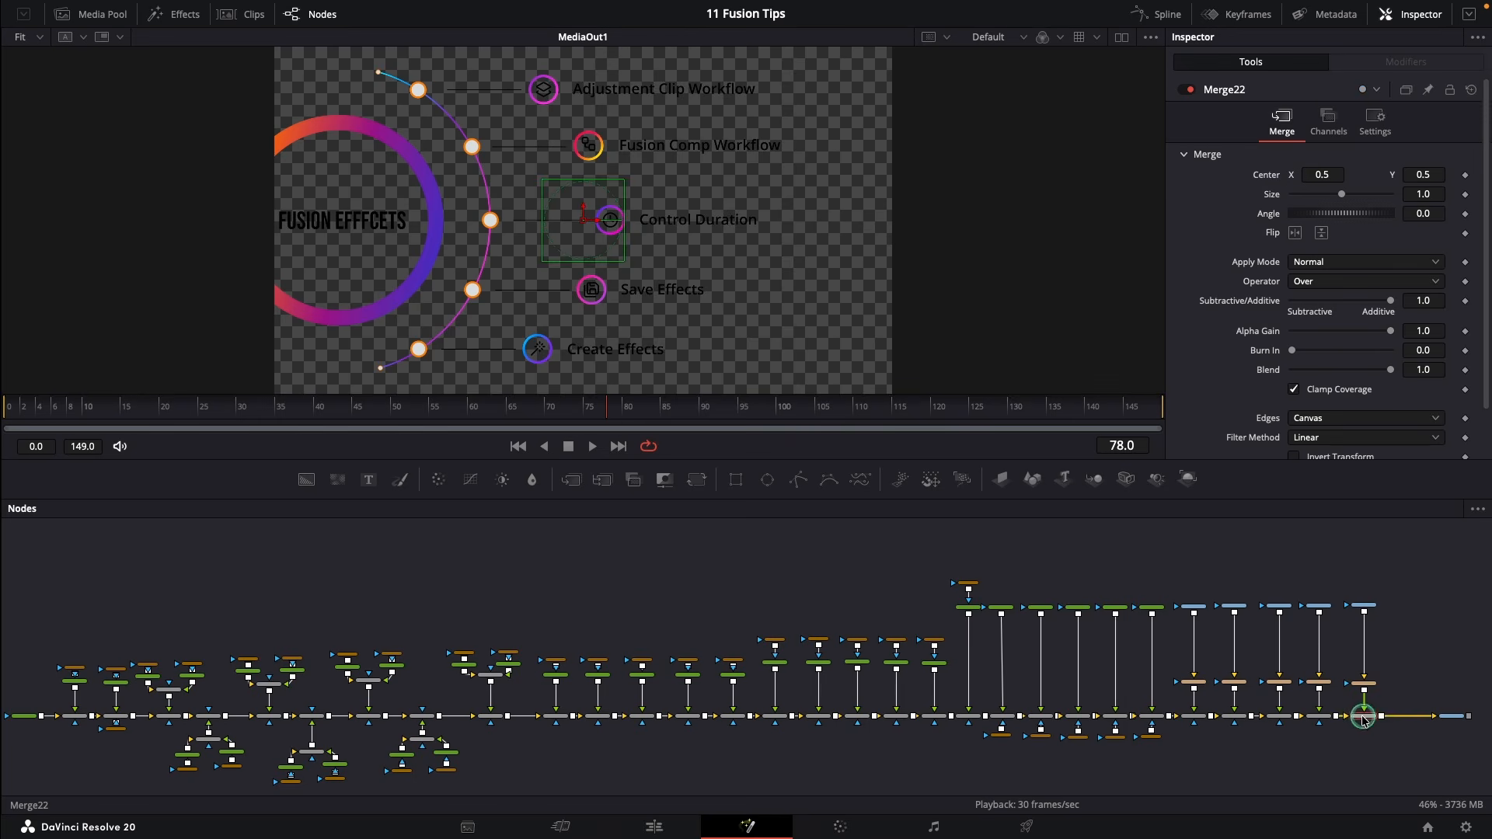
pyautogui.click(697, 480)
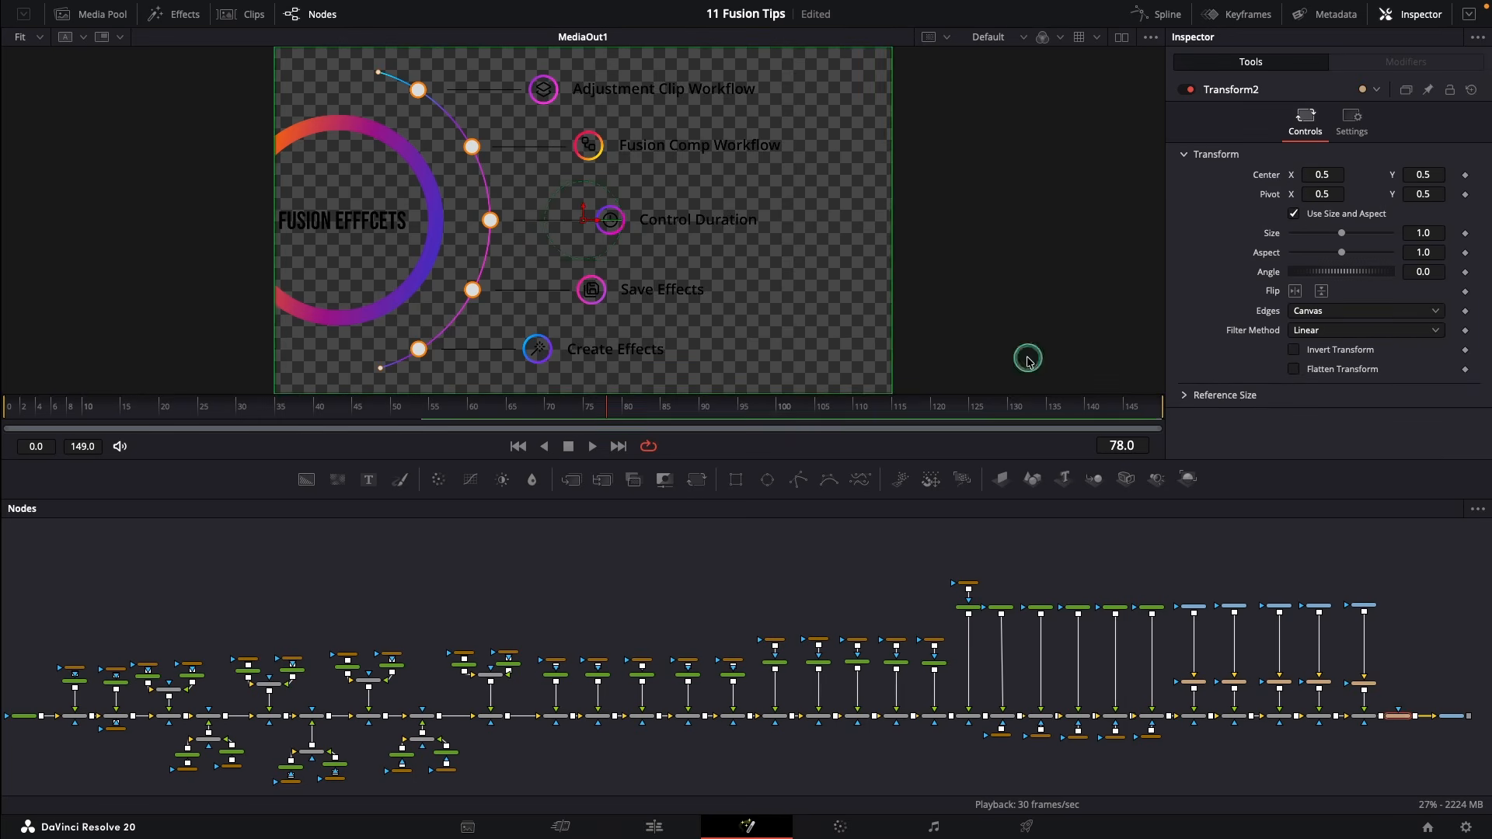
pyautogui.moveTo(1311, 178); pyautogui.dragTo(579, 218)
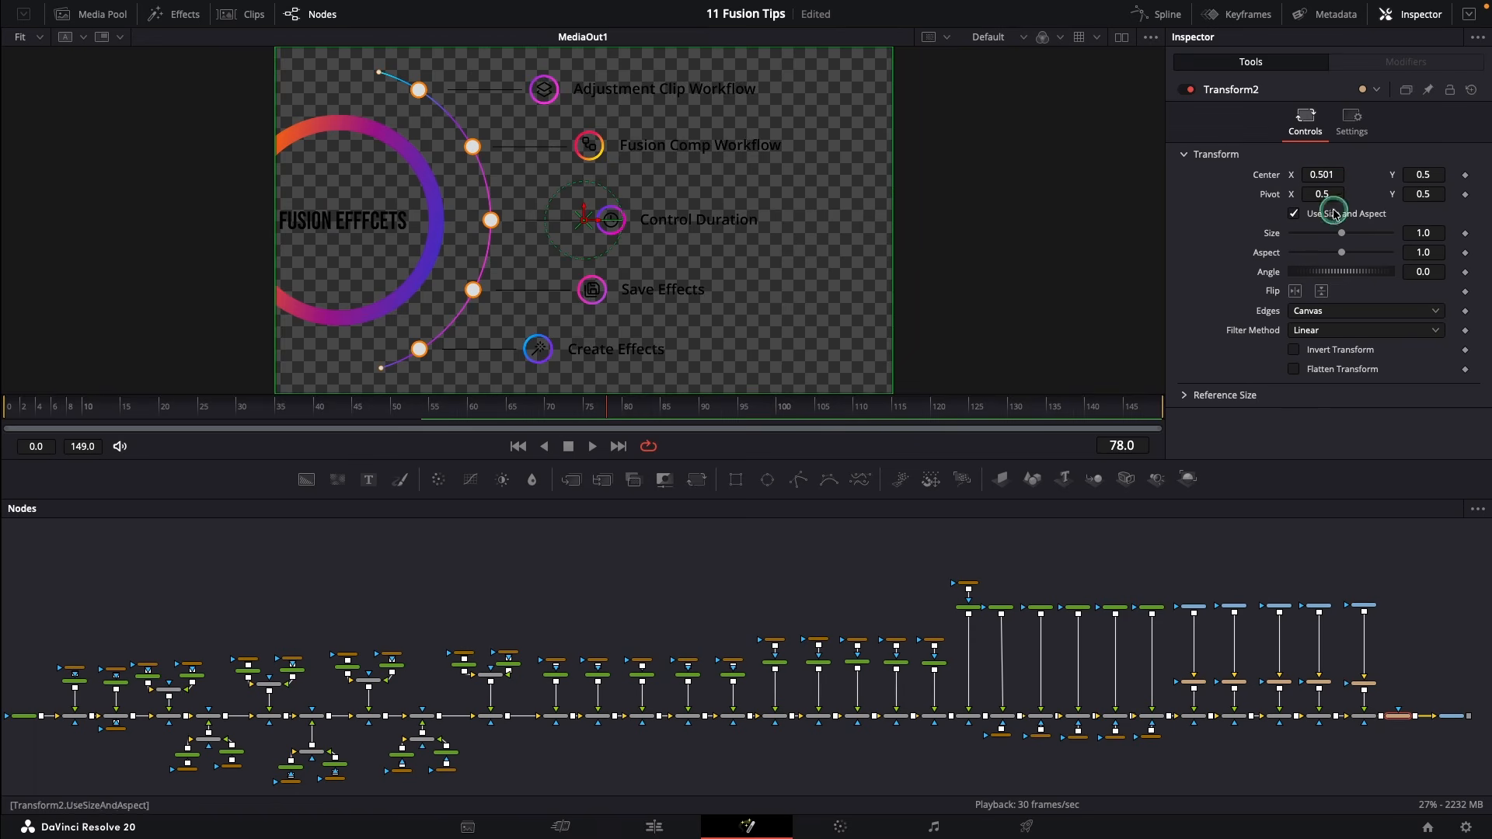
pyautogui.moveTo(1339, 233)
pyautogui.mouseDown()
pyautogui.moveTo(1328, 236)
pyautogui.moveTo(1384, 235)
pyautogui.moveTo(1322, 235)
pyautogui.mouseUp()
pyautogui.moveTo(1328, 177); pyautogui.dragTo(1304, 175)
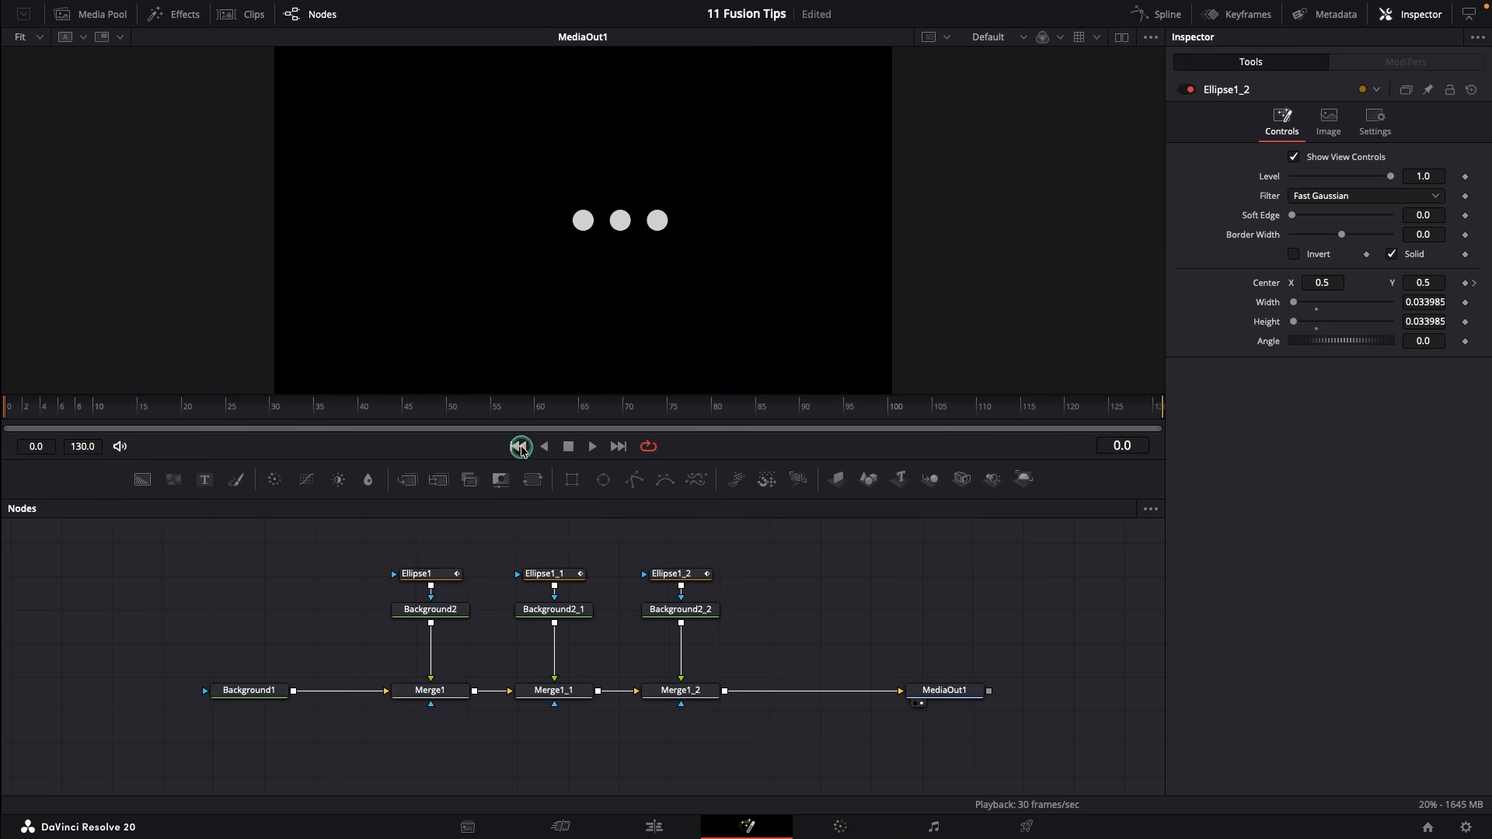
# Preview the dot animation, return to the first frame and keyframe Ellipse1's Center
pyautogui.click(583, 454)
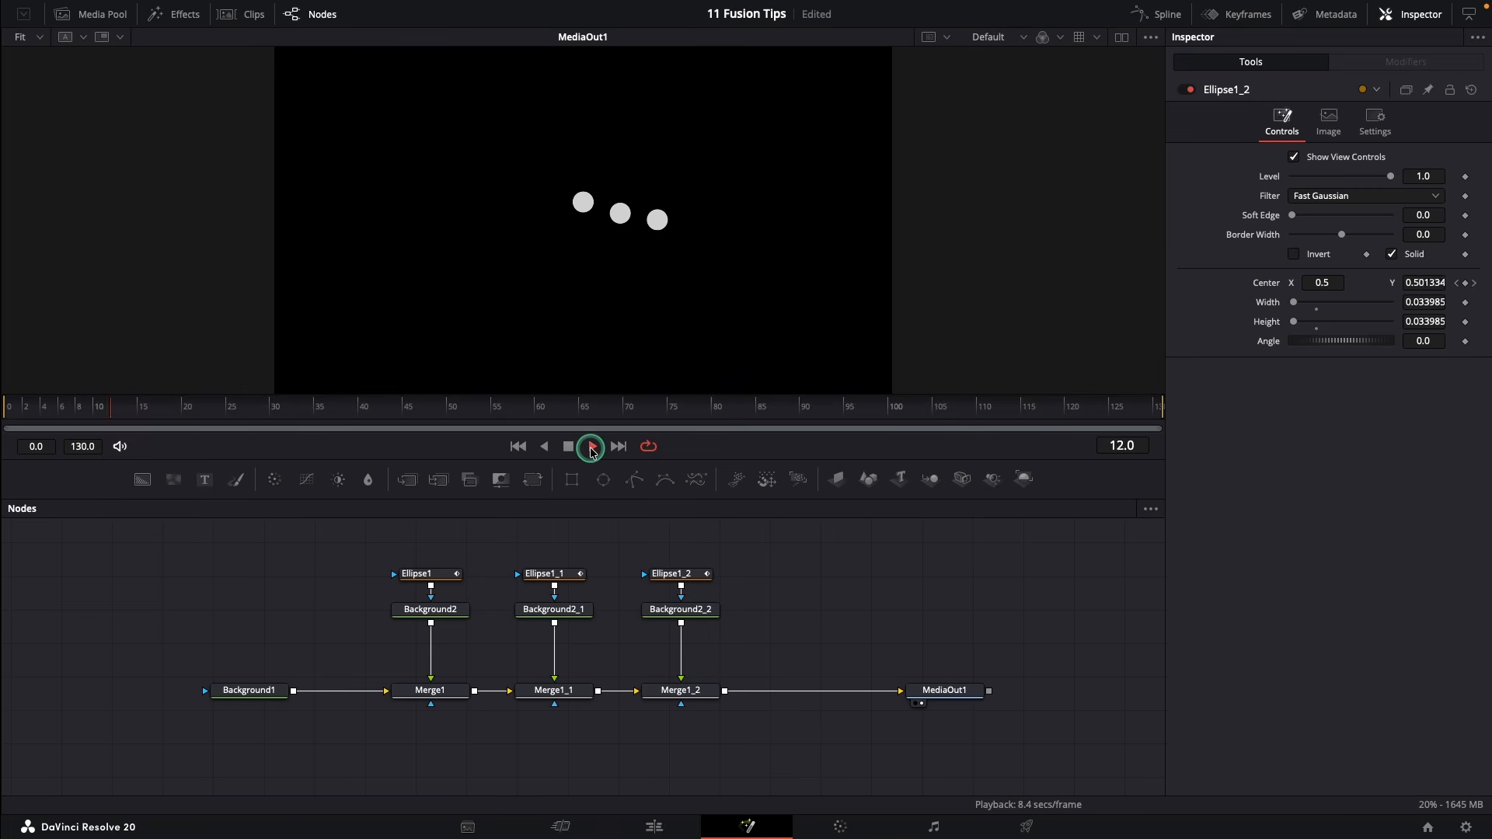
pyautogui.click(572, 449)
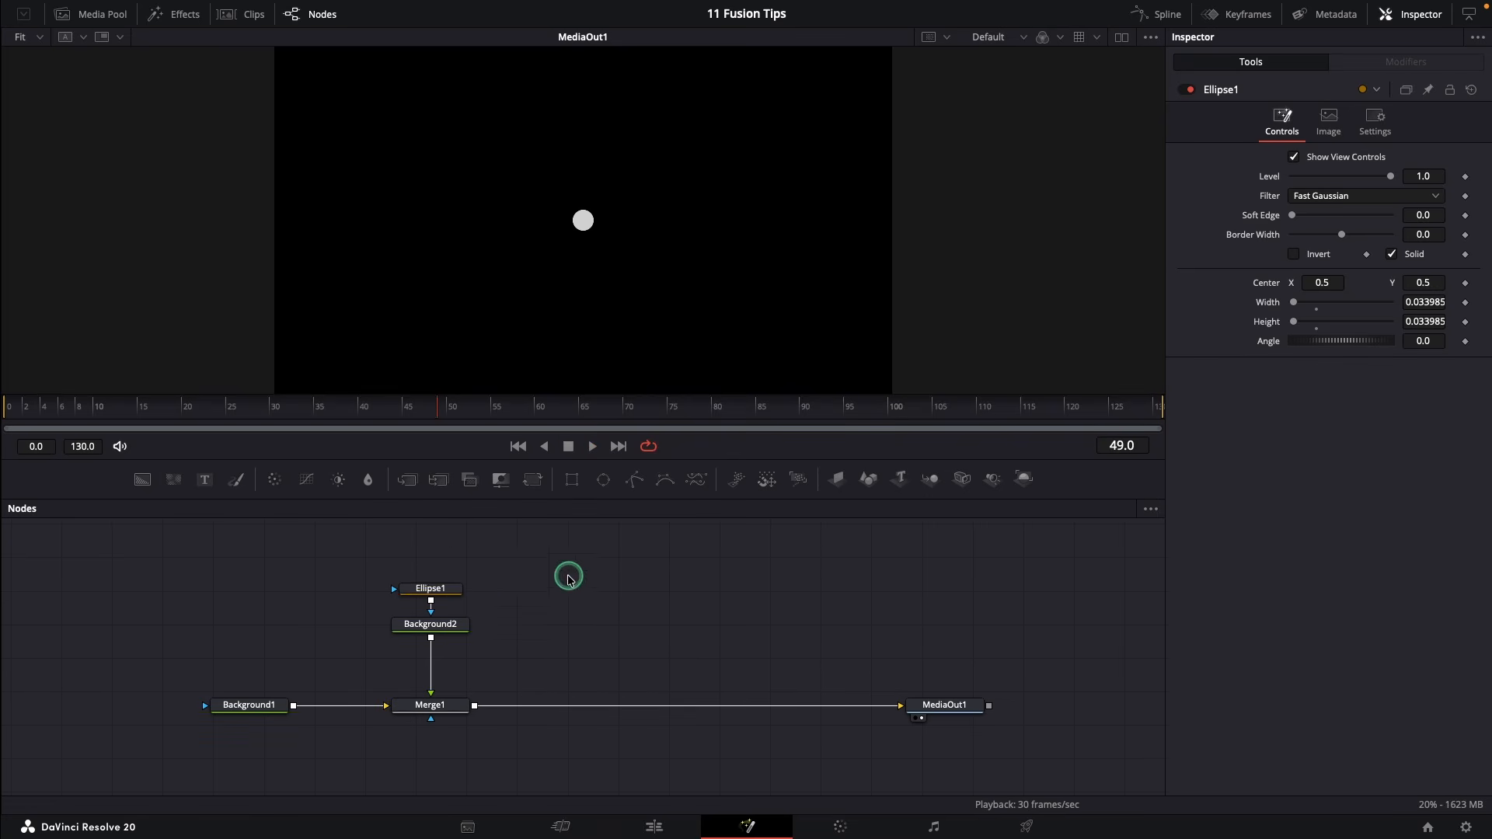
pyautogui.click(440, 588)
pyautogui.click(516, 447)
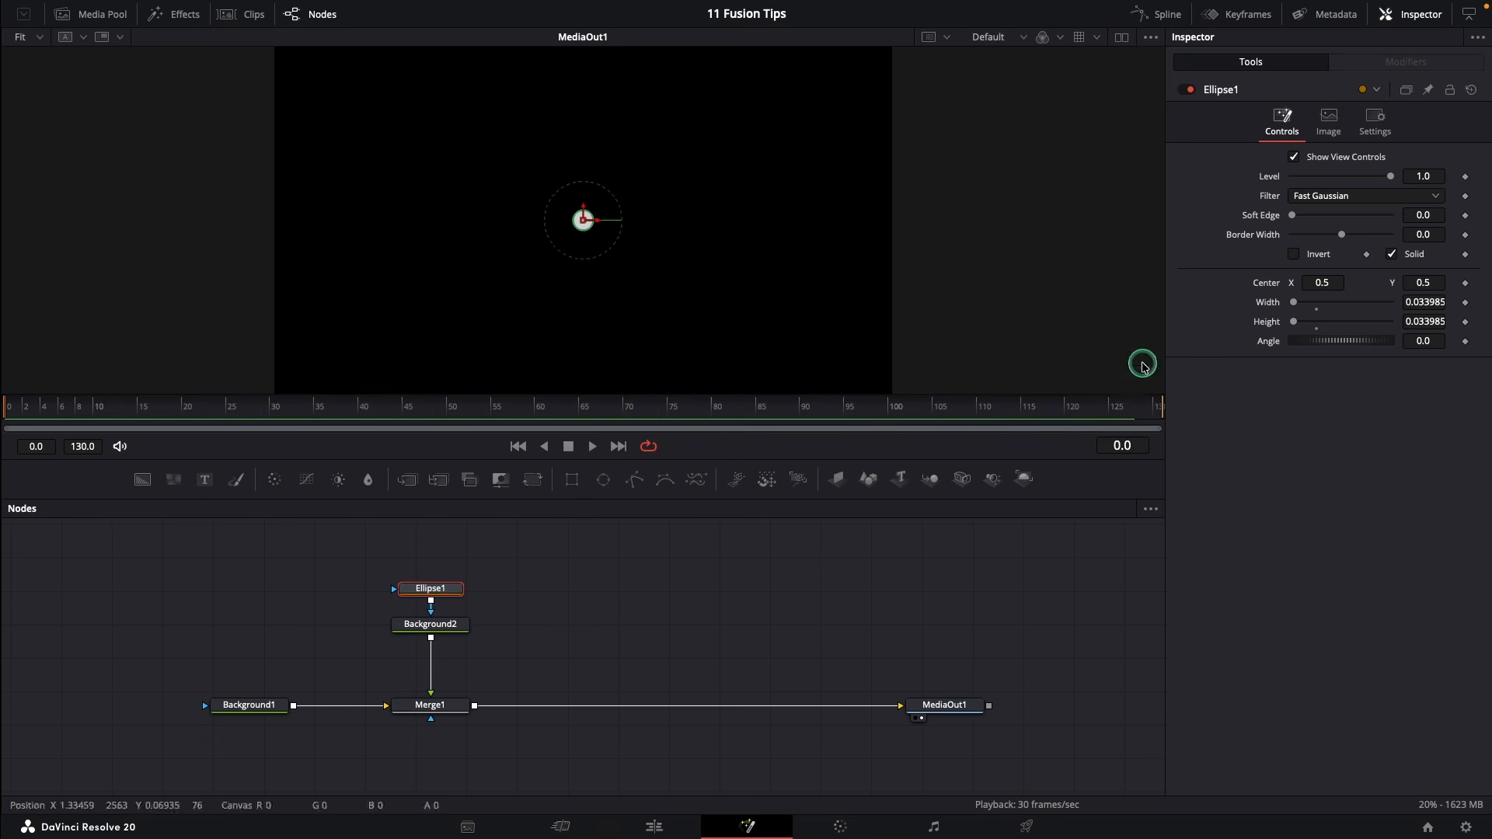
pyautogui.click(1465, 285)
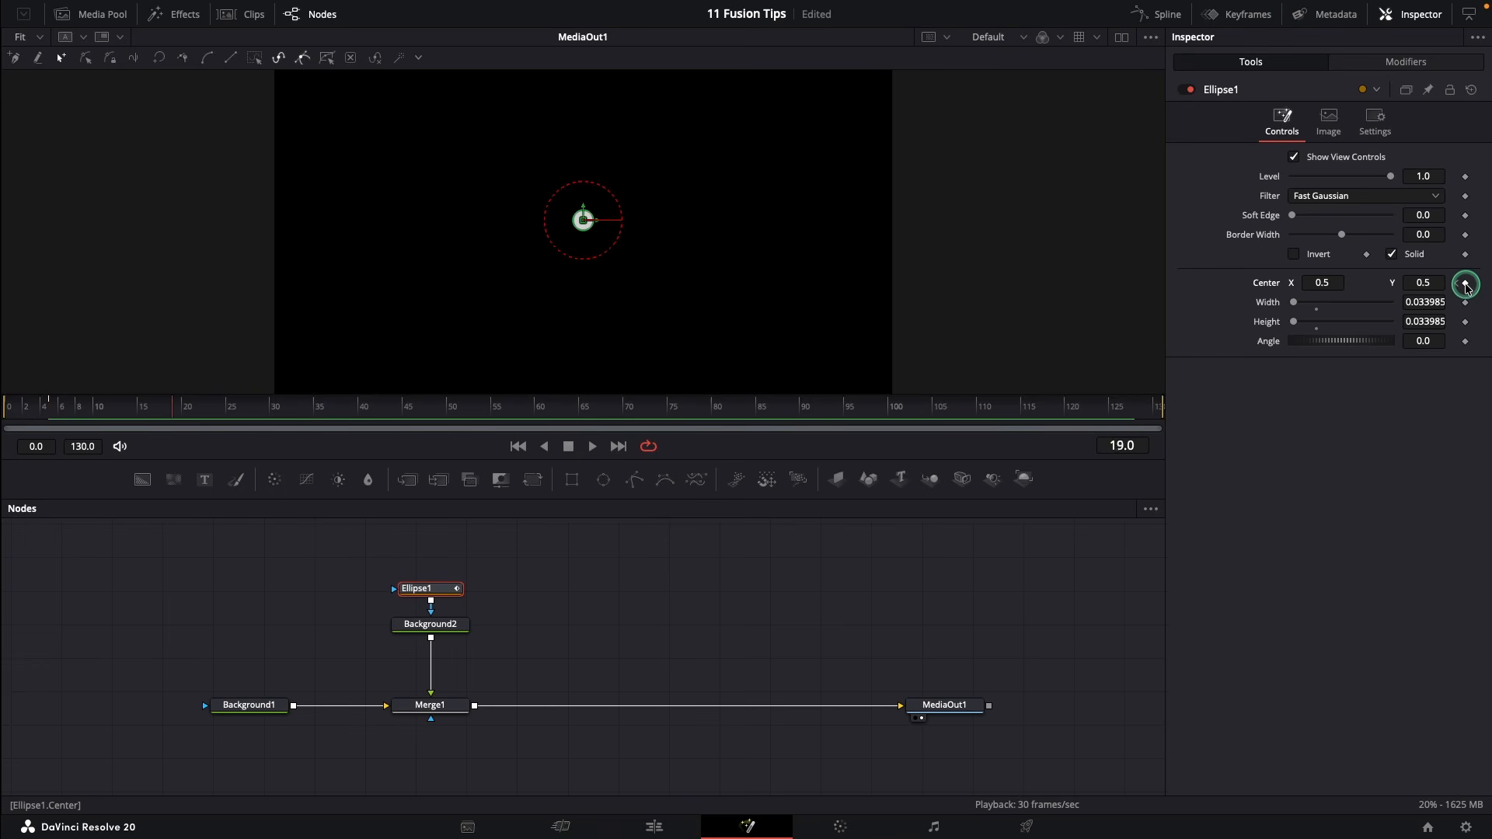
# At frame 20 raise Ellipse1's Center Y to 0.6 and preview the rise forwards and backwards
pyautogui.press('Right')
pyautogui.moveTo(1423, 282); pyautogui.dragTo(1491, 285)
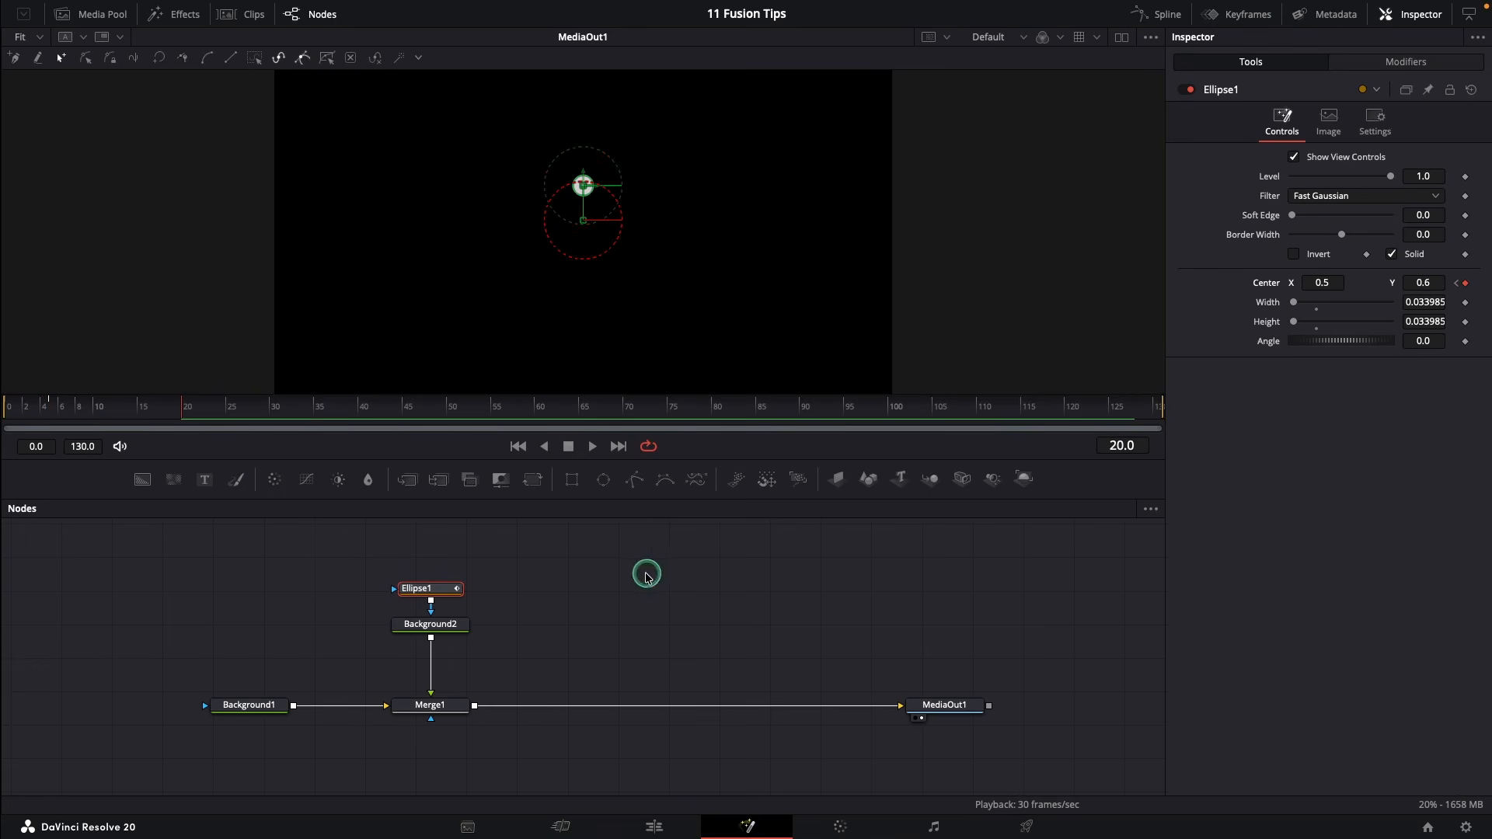
pyautogui.click(648, 575)
pyautogui.click(518, 446)
pyautogui.click(592, 446)
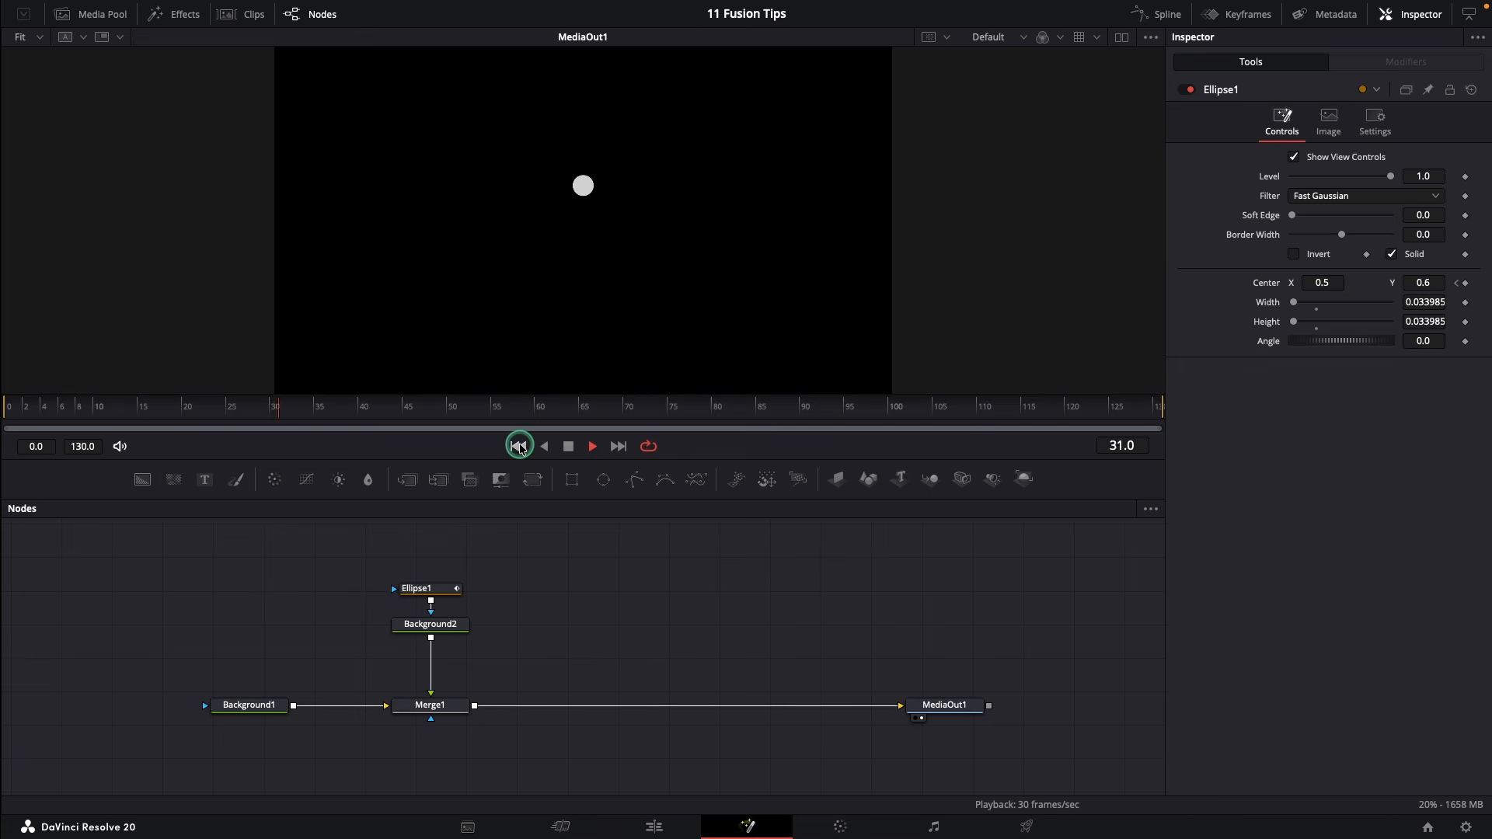
pyautogui.click(542, 446)
# Smooth both Center keyframes in the Spline editor and apply a Ping Pong loop
pyautogui.rightClick(426, 589)
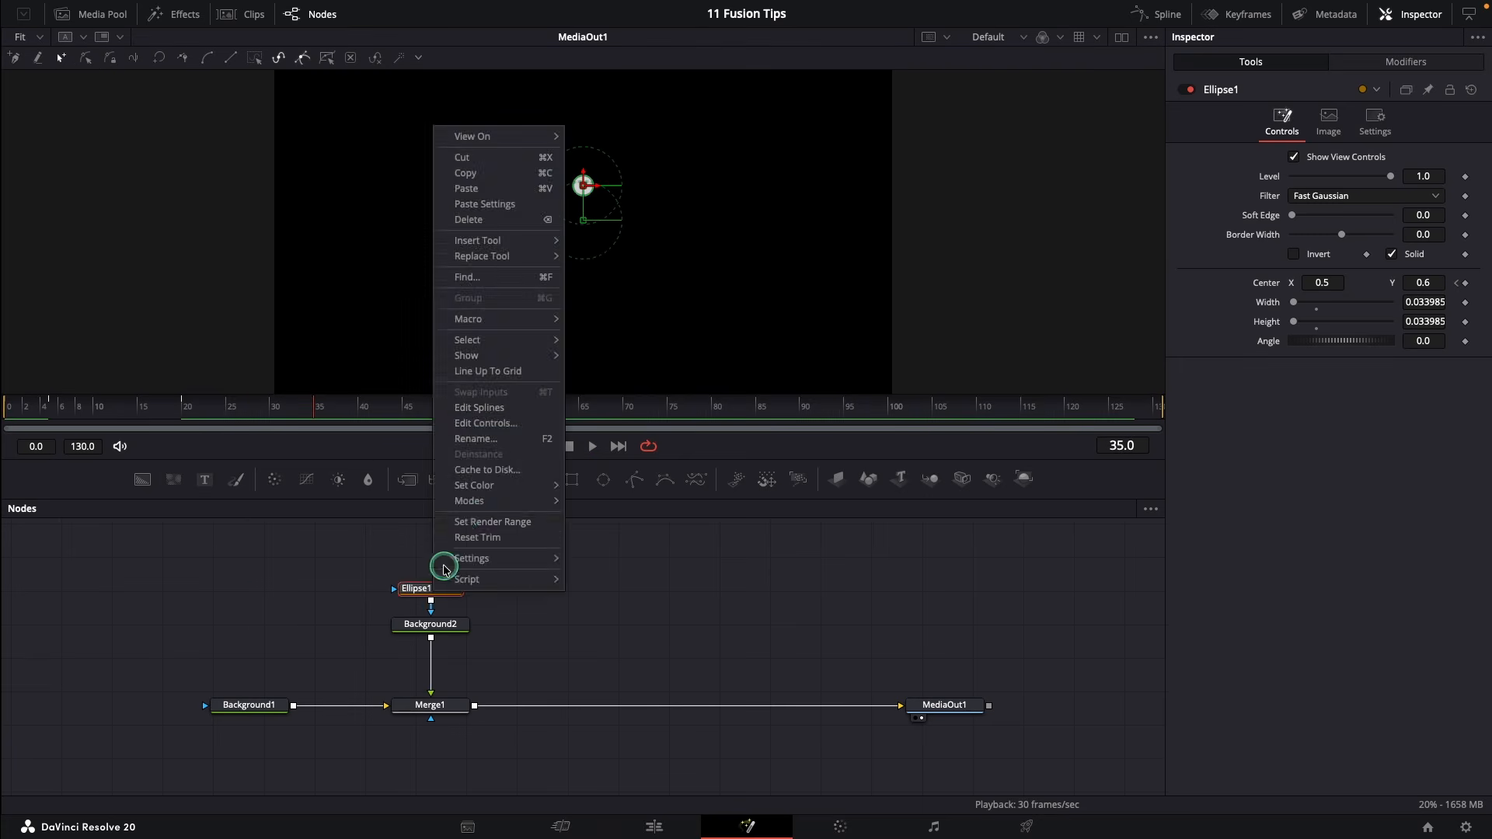
pyautogui.click(493, 404)
pyautogui.click(1093, 510)
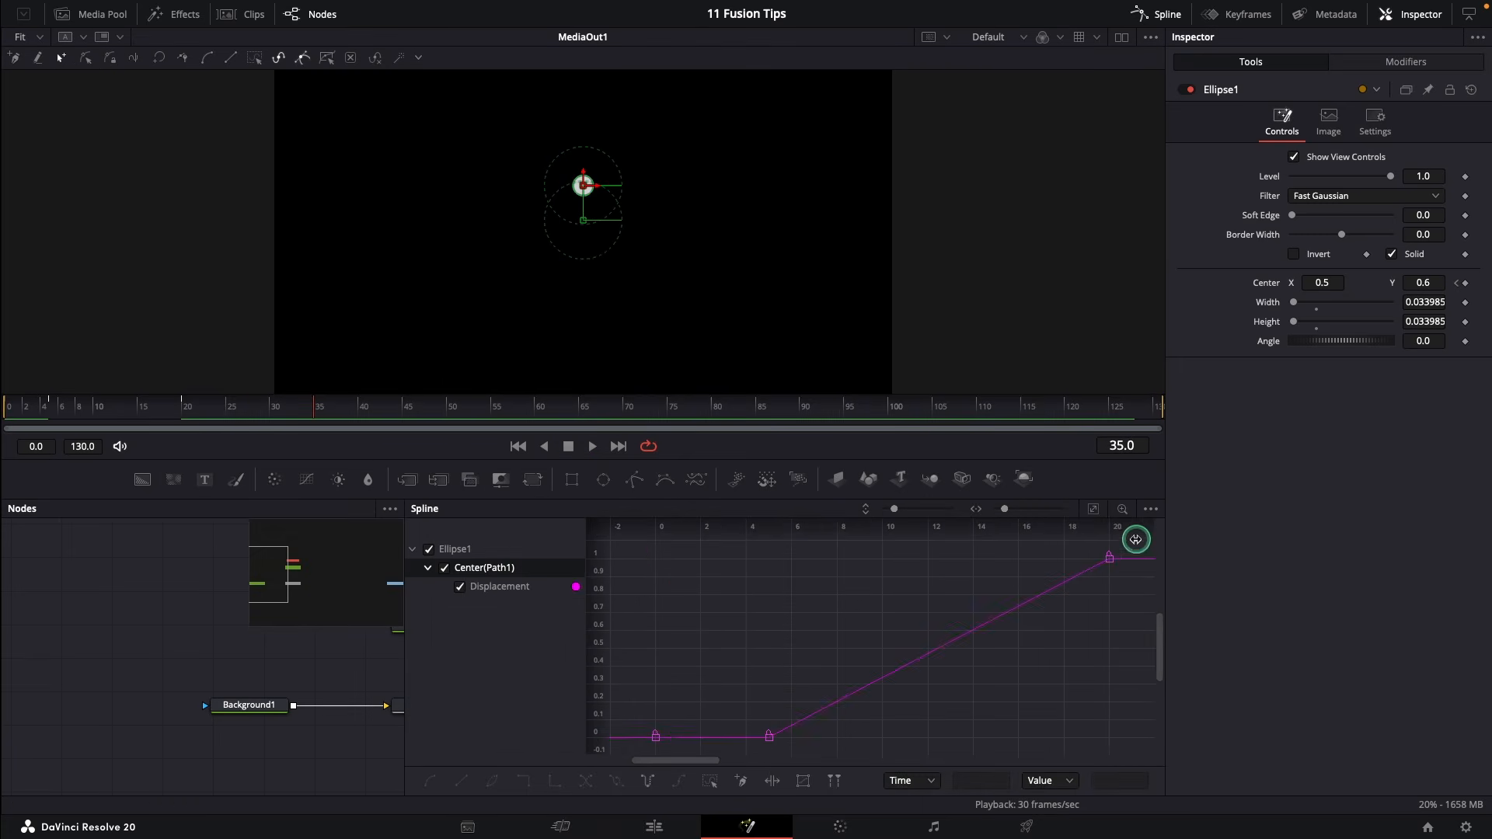
pyautogui.moveTo(1137, 542); pyautogui.dragTo(763, 750)
pyautogui.press('f')
pyautogui.moveTo(981, 561); pyautogui.dragTo(965, 559)
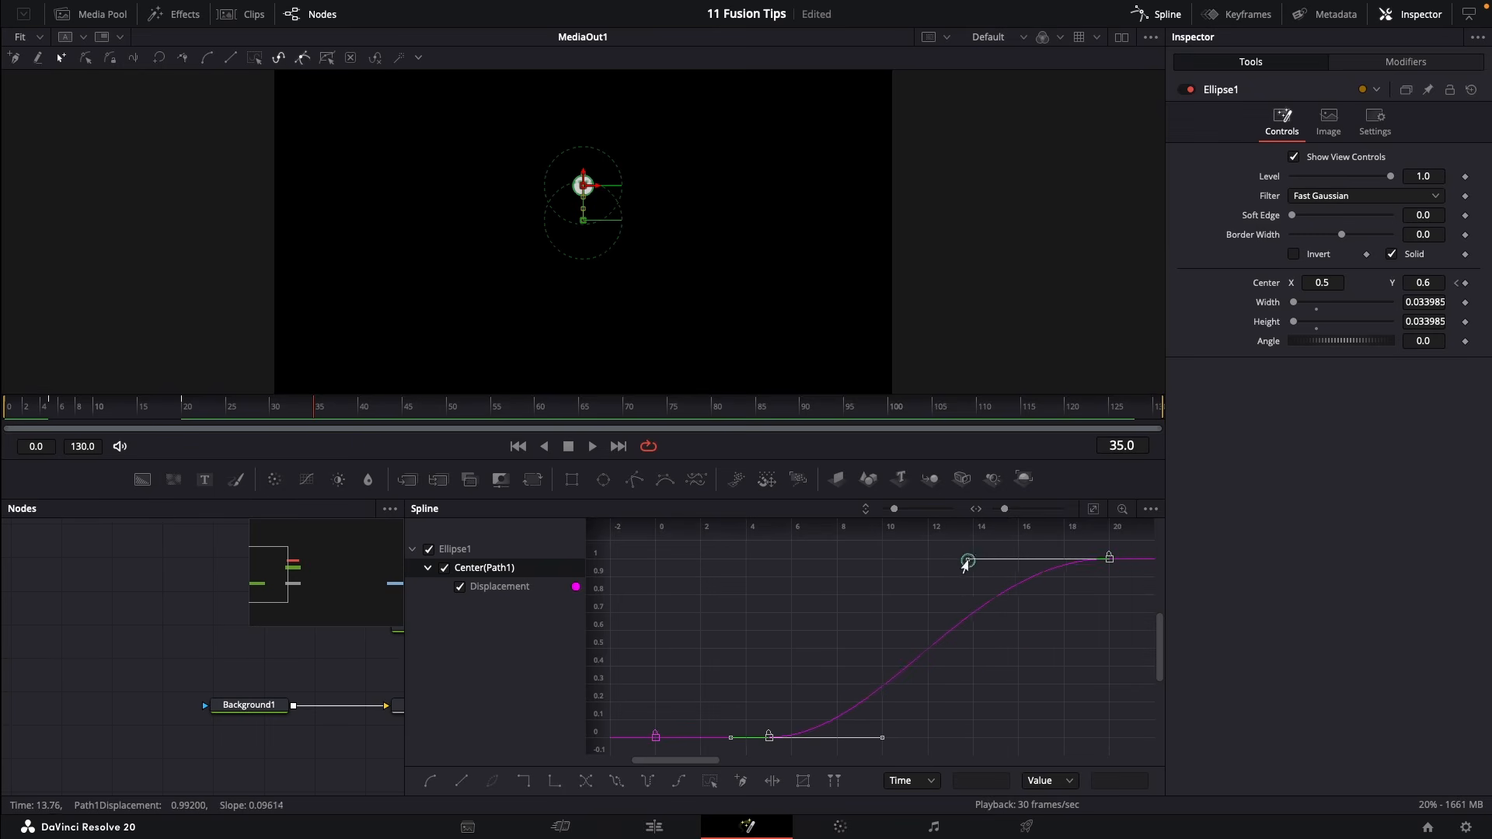
pyautogui.moveTo(1123, 551); pyautogui.dragTo(731, 751)
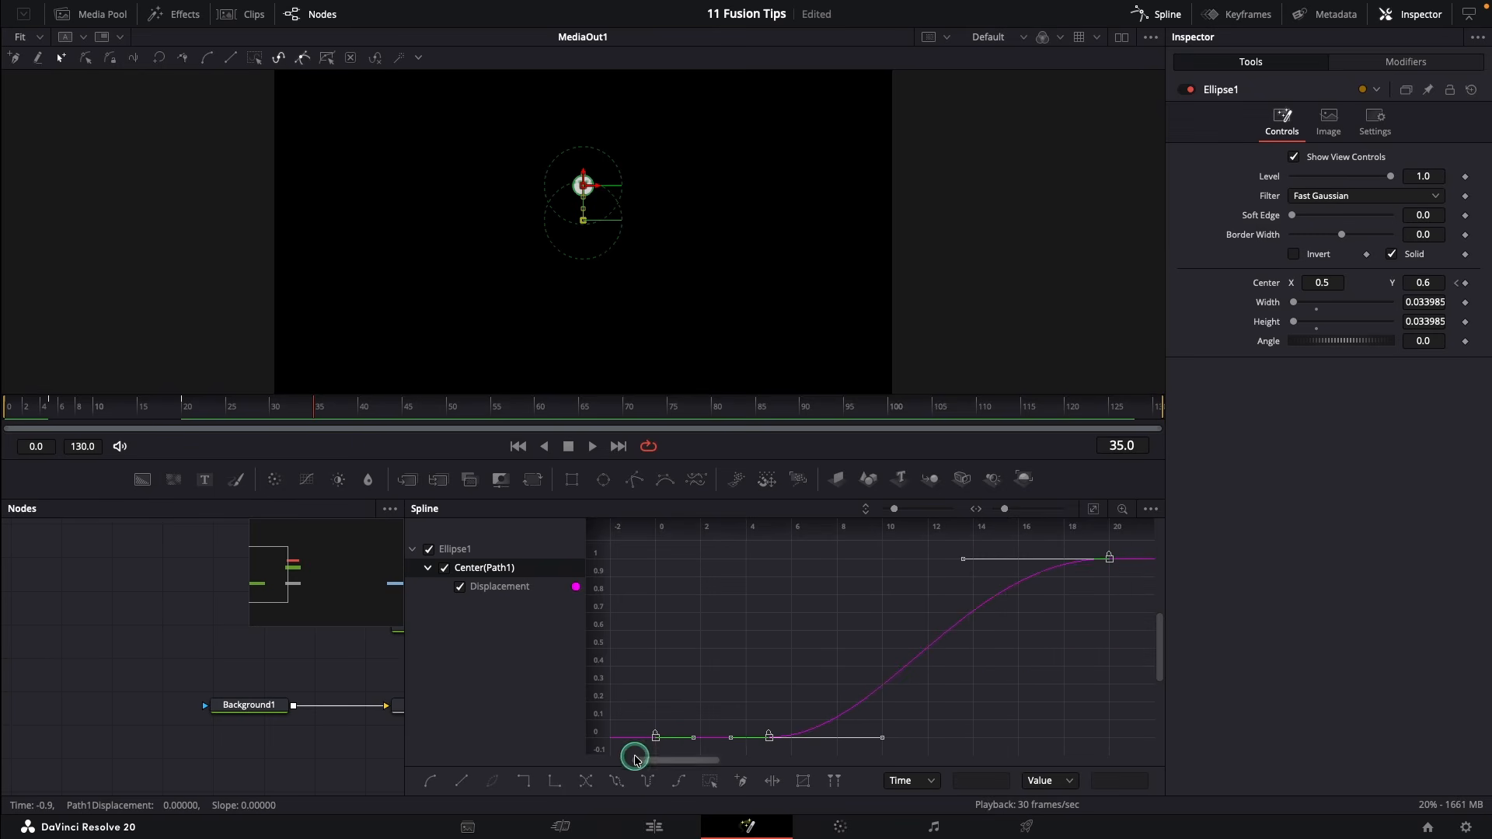
pyautogui.click(649, 781)
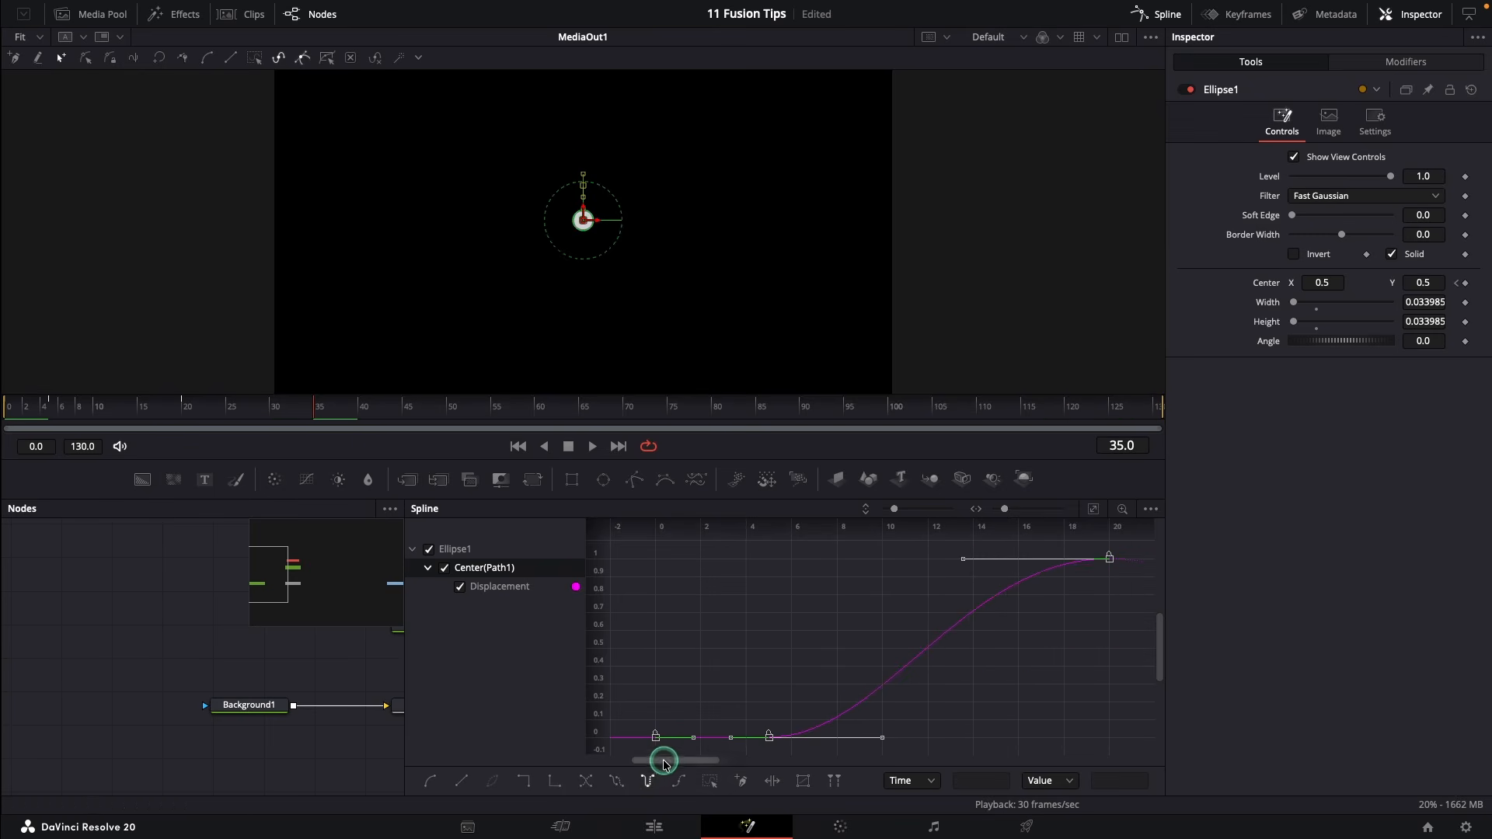
pyautogui.click(769, 779)
pyautogui.click(592, 446)
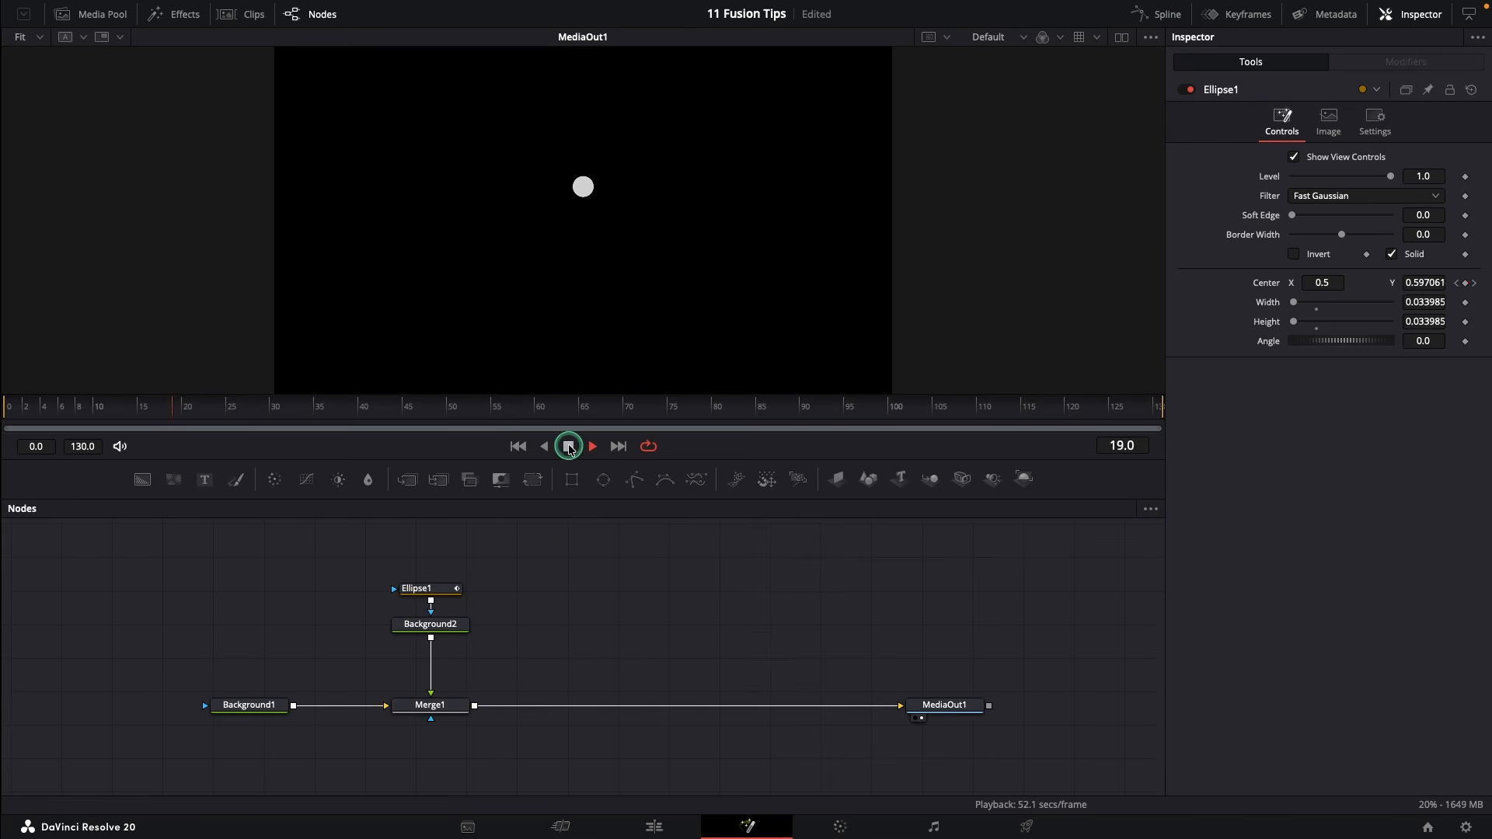
# Copy the Ellipse1, Background2 and Merge1 branch and paste two copies into the merge chain
pyautogui.click(568, 446)
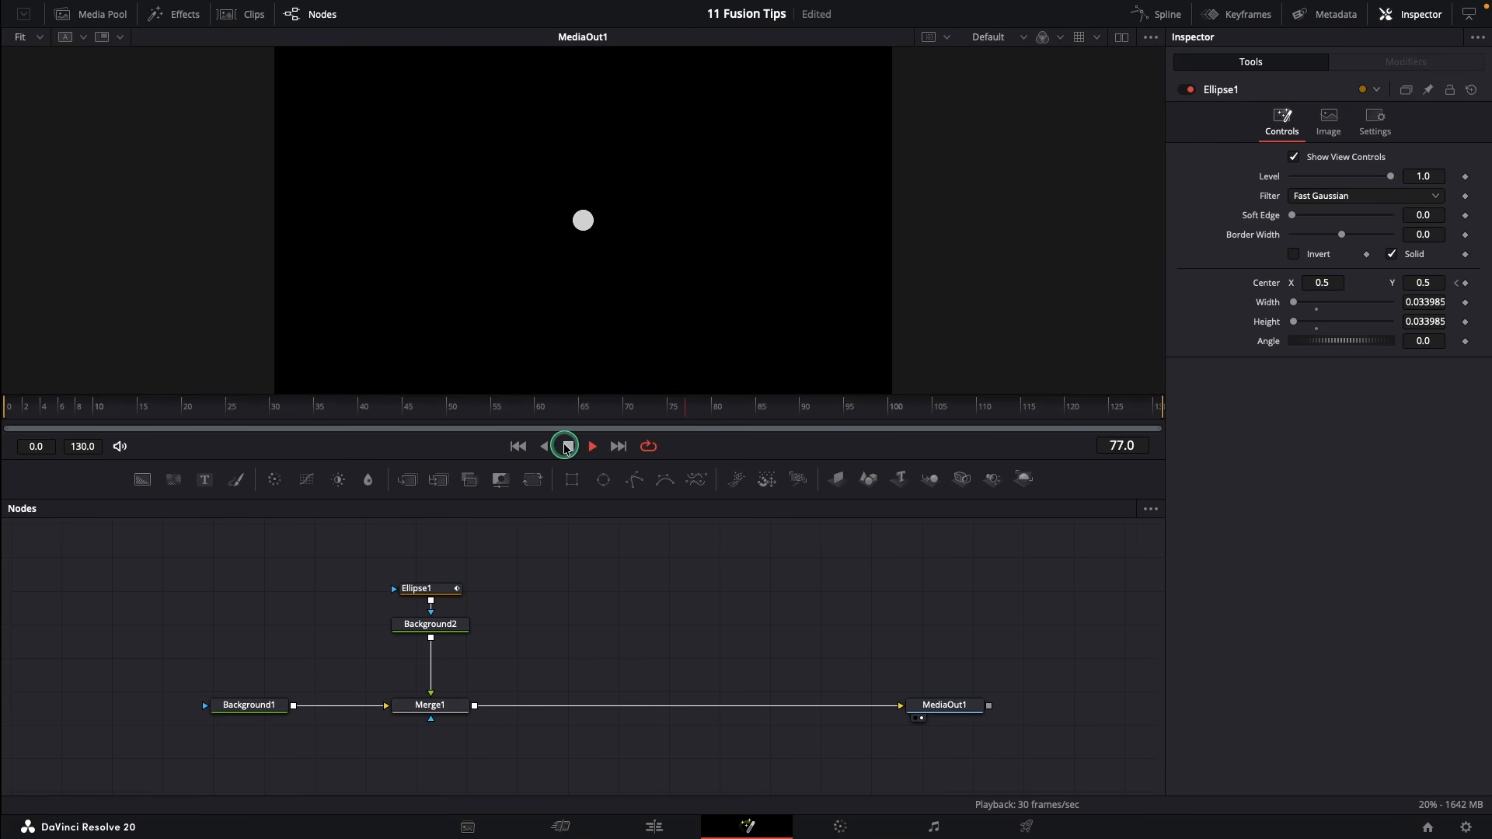
pyautogui.click(565, 446)
pyautogui.moveTo(434, 560); pyautogui.dragTo(432, 722)
pyautogui.press('super+c')
pyautogui.click(539, 646)
pyautogui.press('super+v')
pyautogui.moveTo(541, 729); pyautogui.dragTo(554, 693)
pyautogui.click(676, 665)
pyautogui.press('super+v')
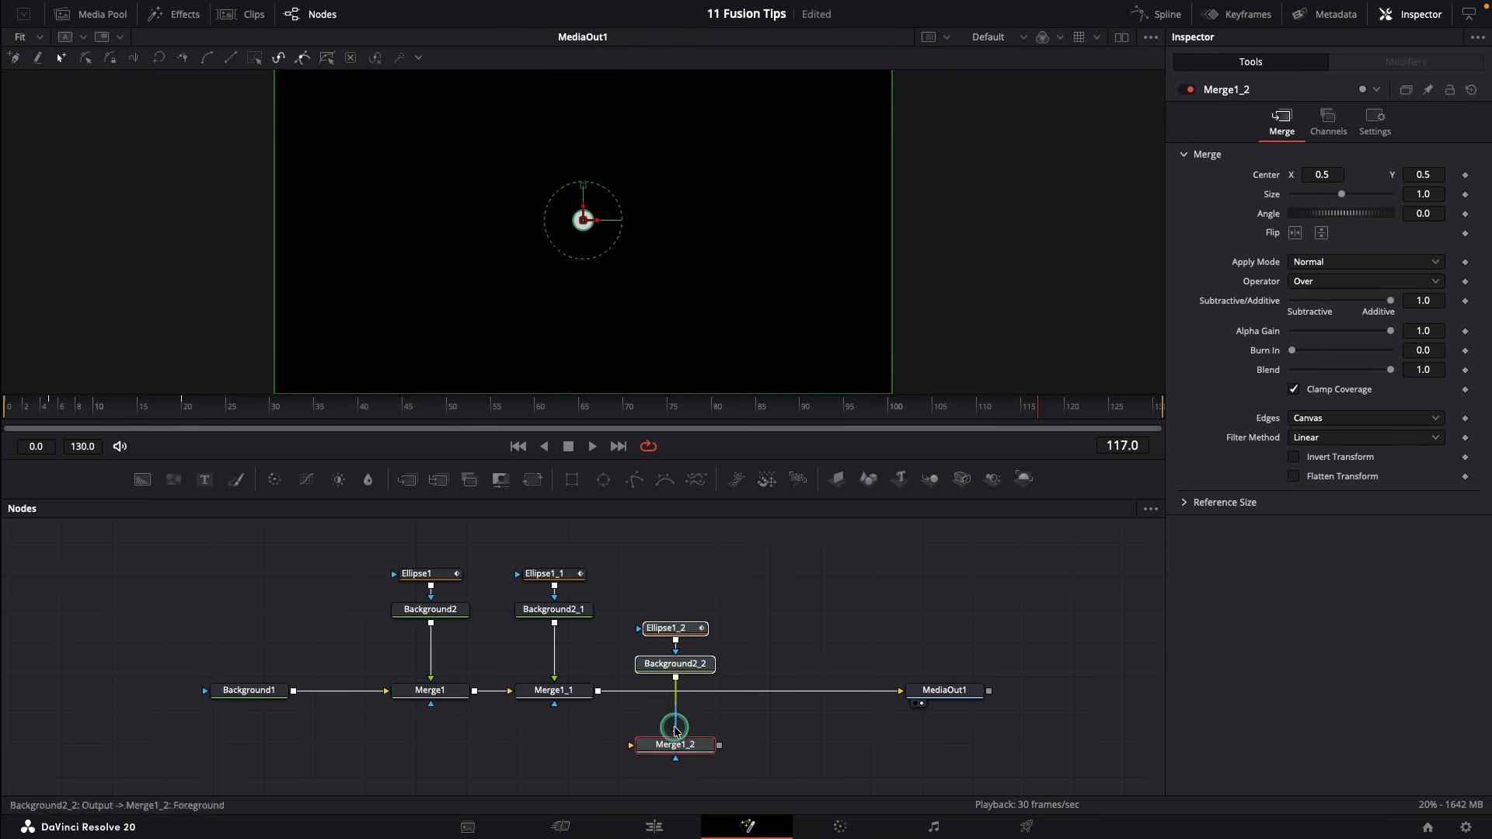
pyautogui.moveTo(676, 747); pyautogui.dragTo(681, 694)
# Shift Merge1_1's Center X to 0.56, select Merge1_2, and preview the three dots
pyautogui.click(572, 694)
pyautogui.moveTo(1309, 177); pyautogui.dragTo(1357, 183)
pyautogui.click(682, 692)
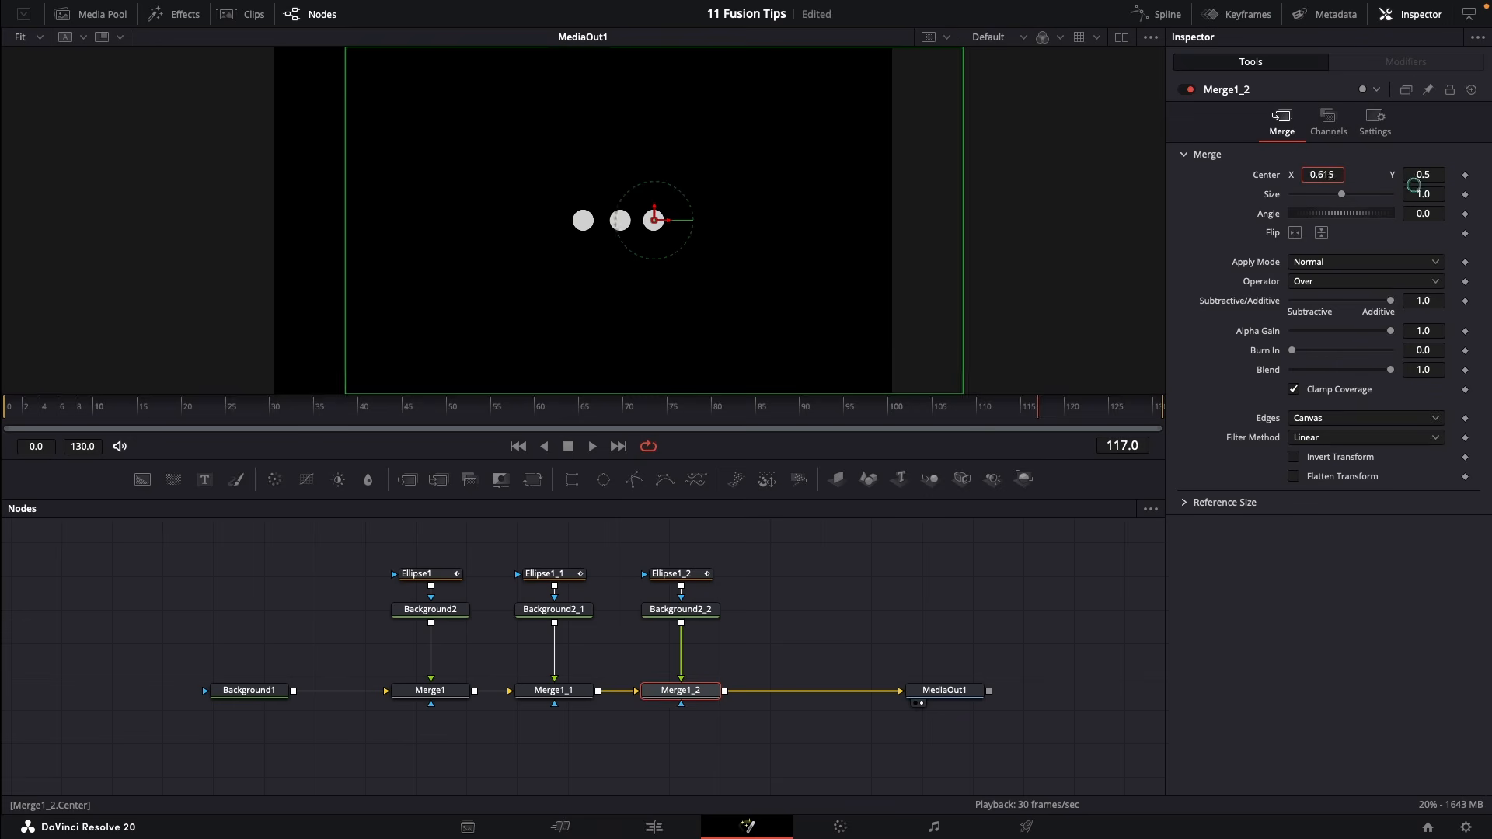
pyautogui.click(592, 445)
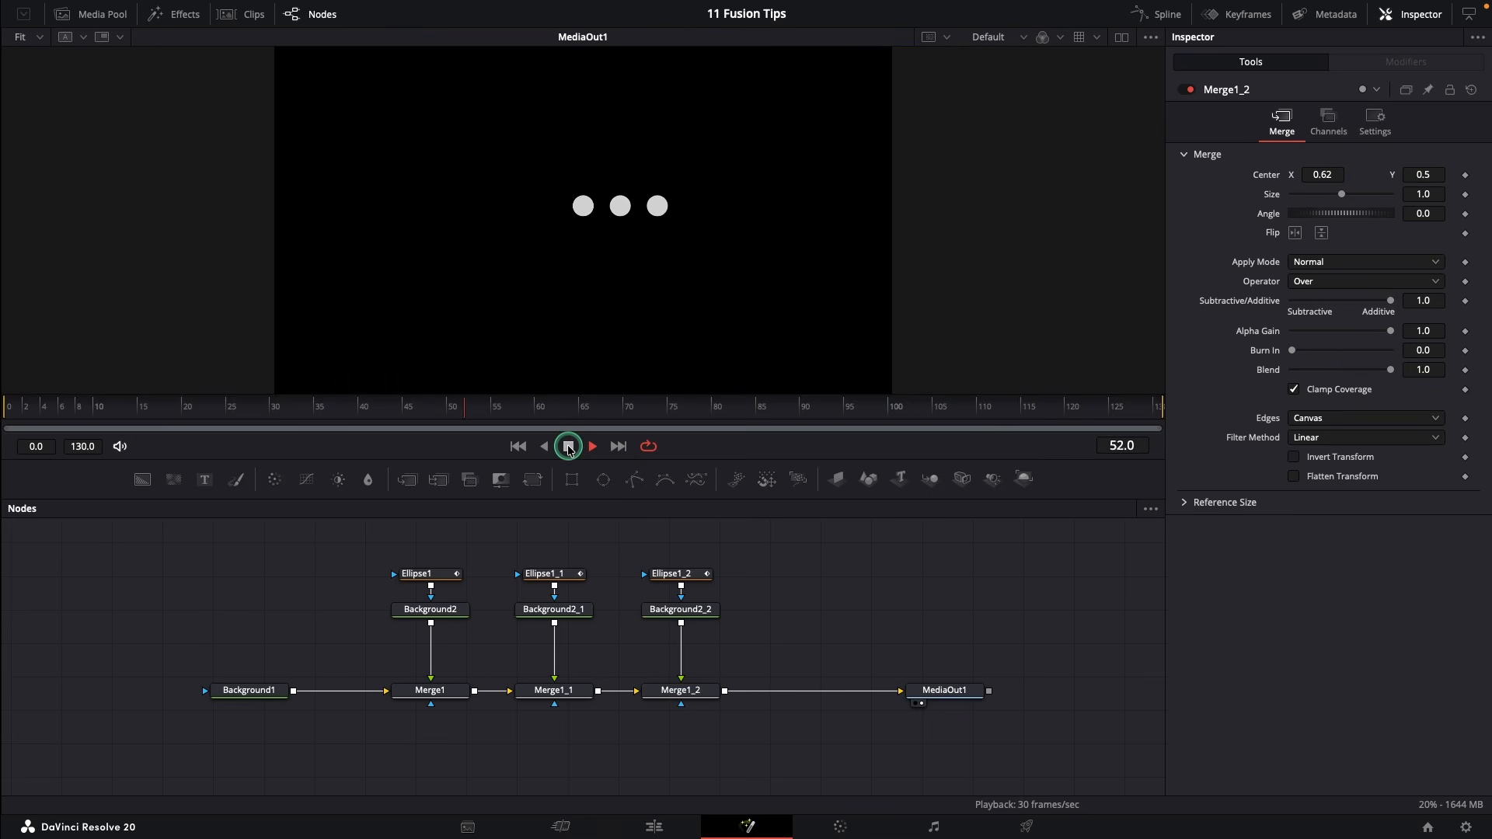
pyautogui.click(555, 574)
# Select Ellipse1_1's Center path keyframes in the keyframe timeline
pyautogui.click(1205, 13)
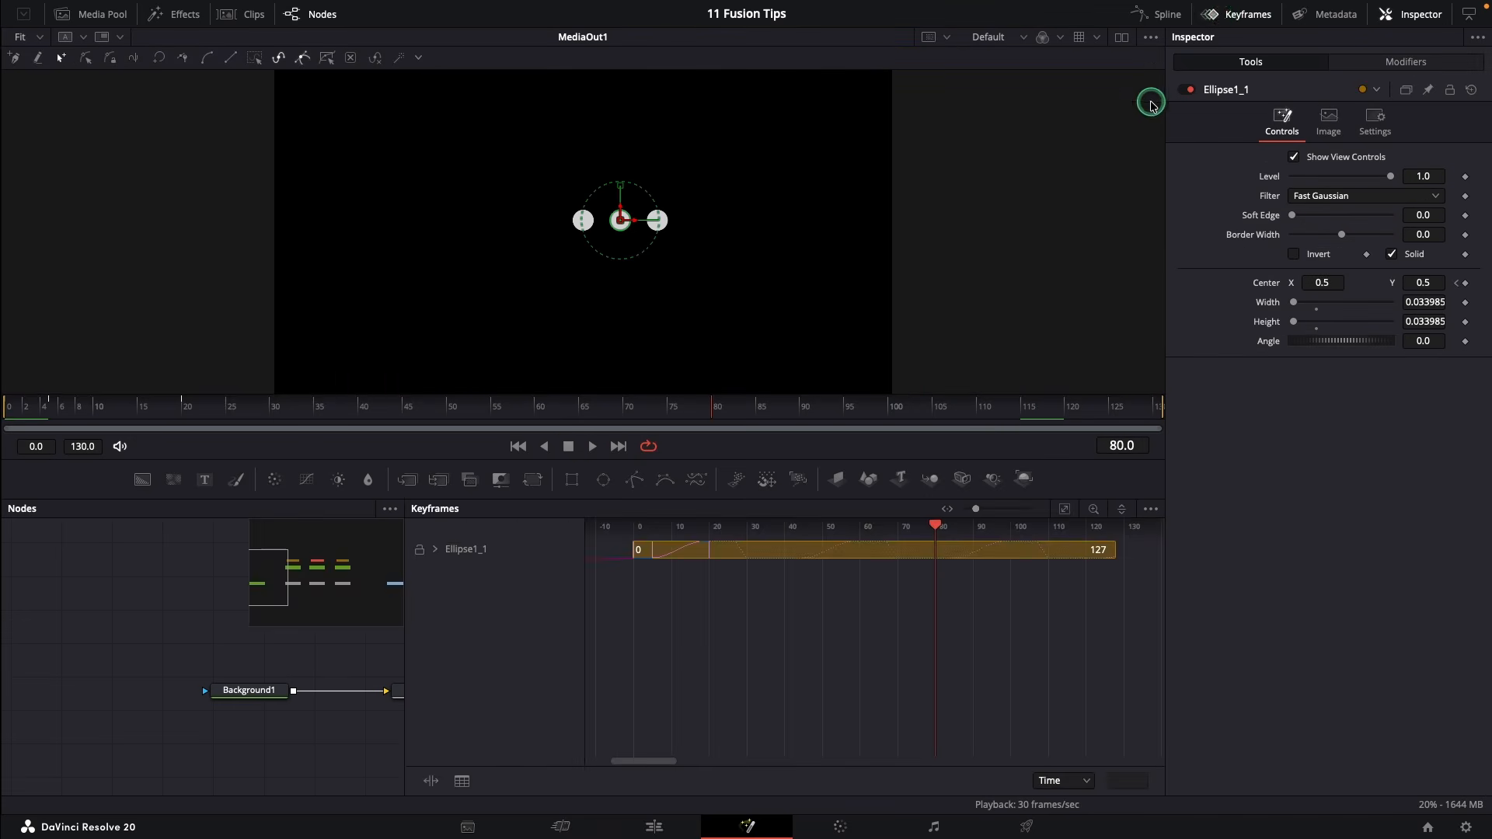
pyautogui.click(463, 548)
pyautogui.moveTo(696, 575); pyautogui.dragTo(638, 573)
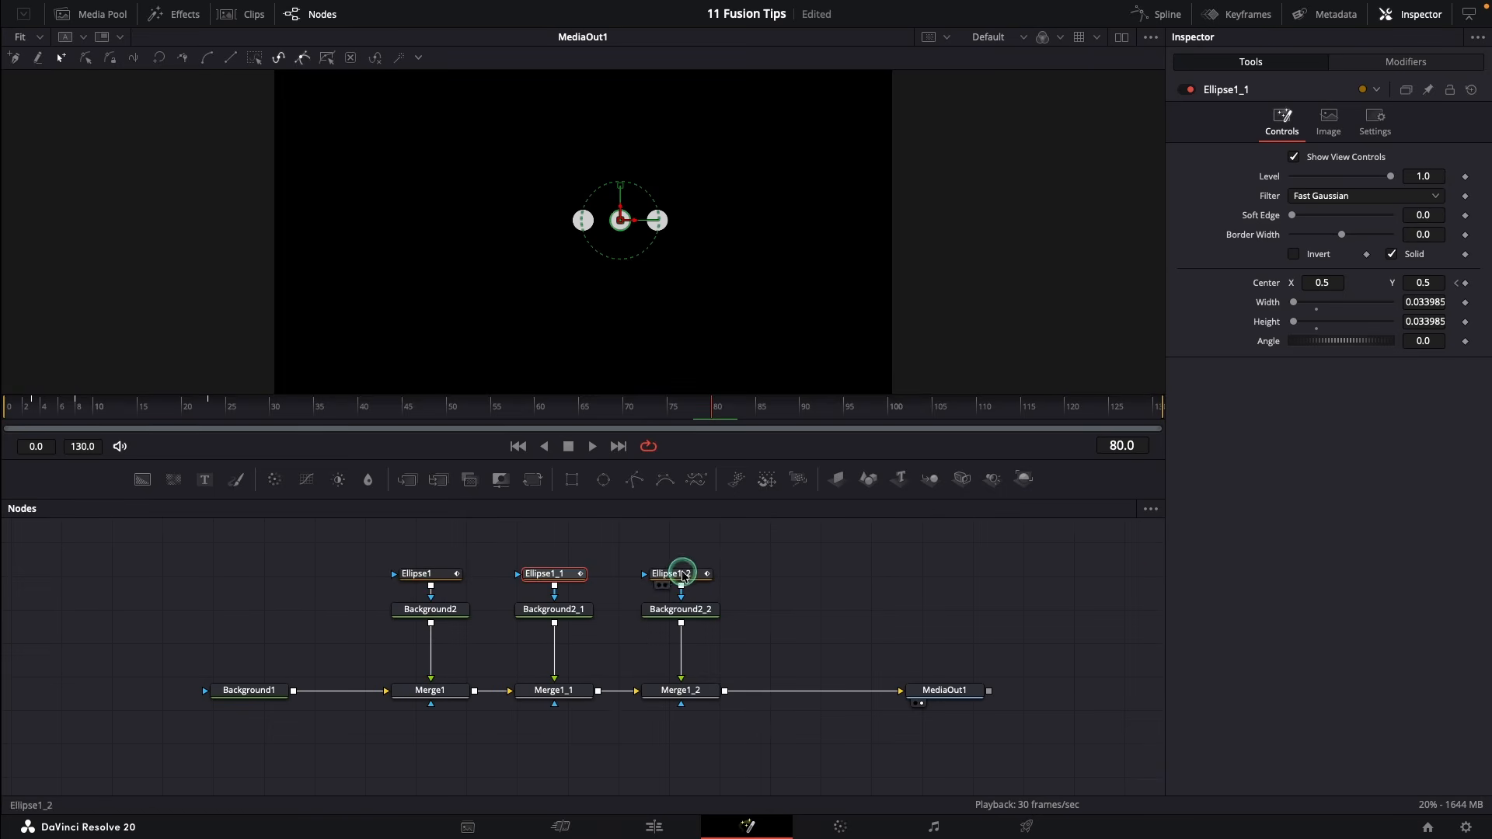
# Select Ellipse1_2's Center keyframes too, then play back the retimed dots
pyautogui.click(682, 574)
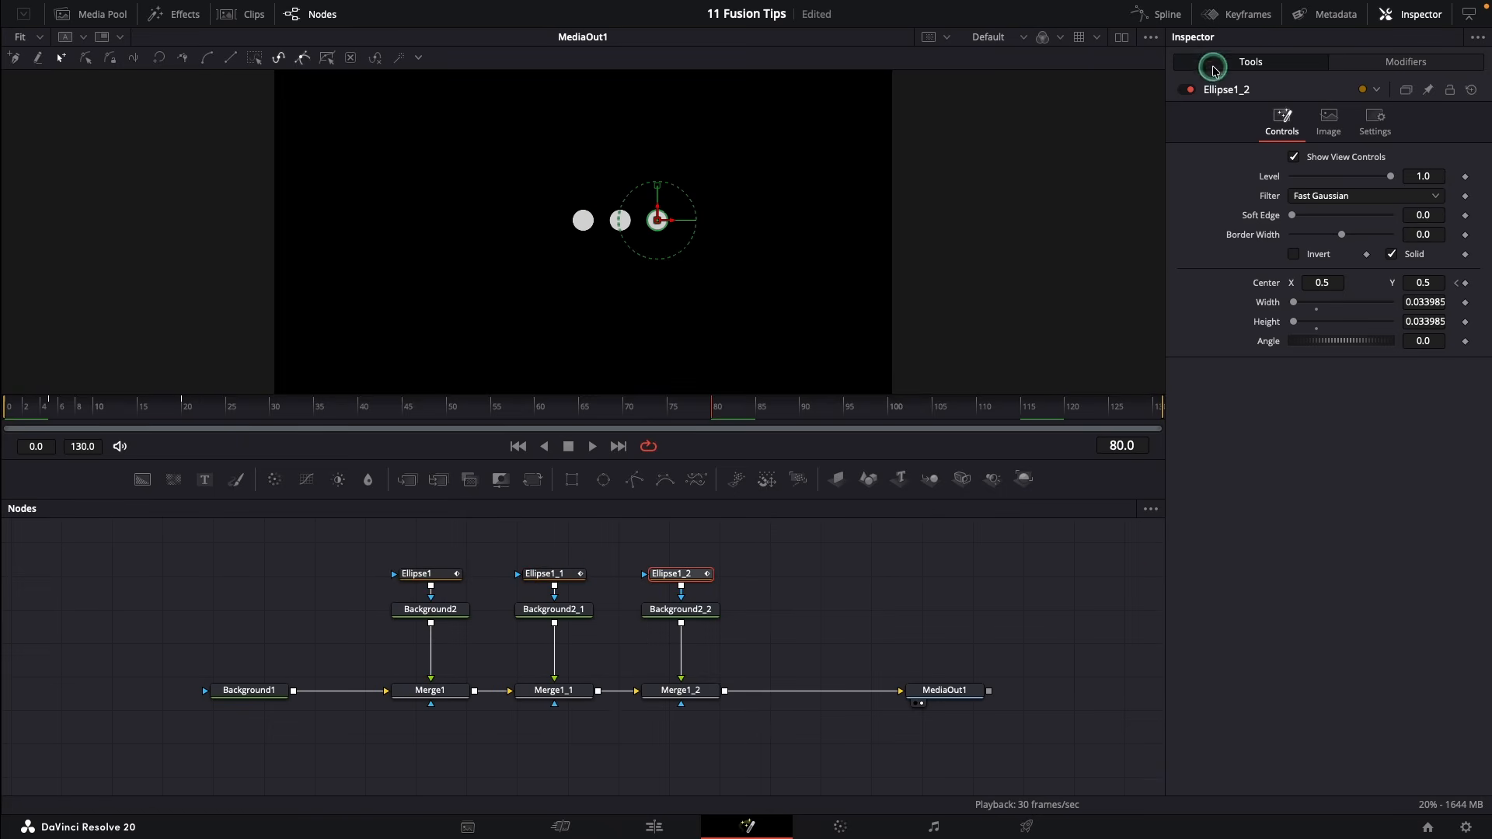
pyautogui.click(1238, 14)
pyautogui.click(434, 549)
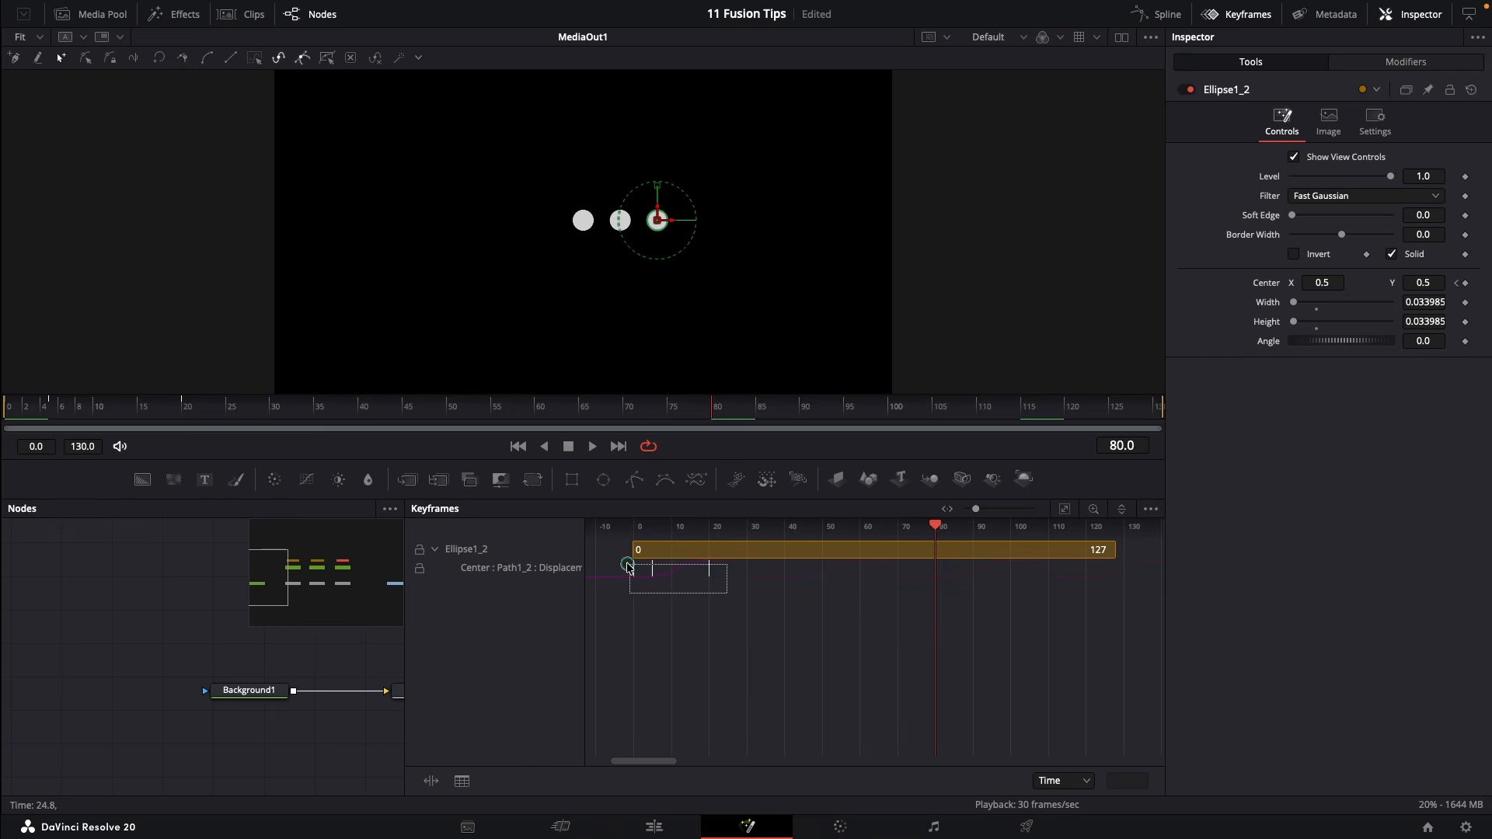
pyautogui.moveTo(629, 568); pyautogui.dragTo(631, 568)
pyautogui.click(590, 451)
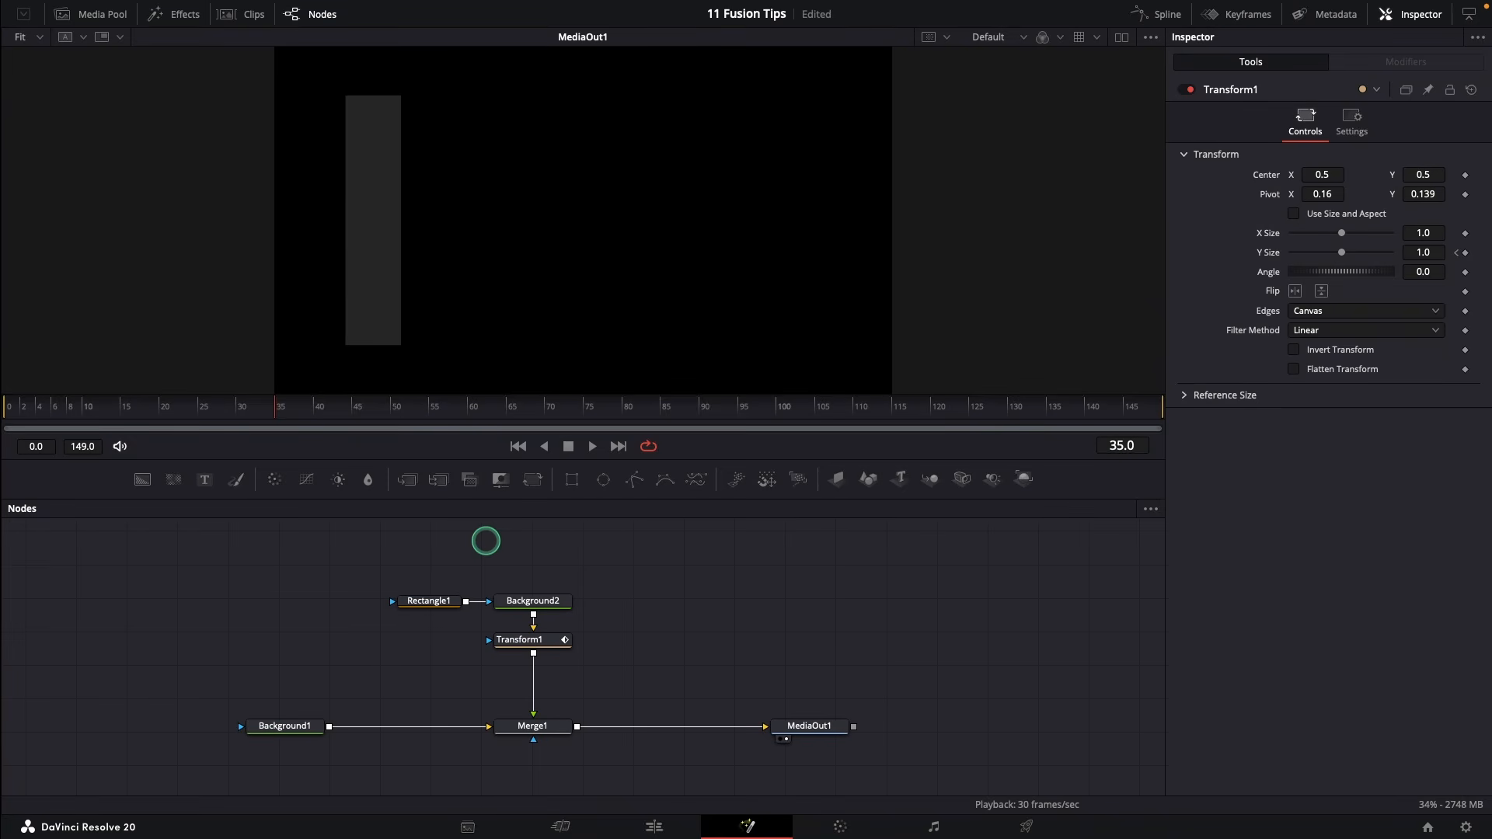
# Preview the growing bar, then add a Duplicate node after Transform1
pyautogui.click(515, 447)
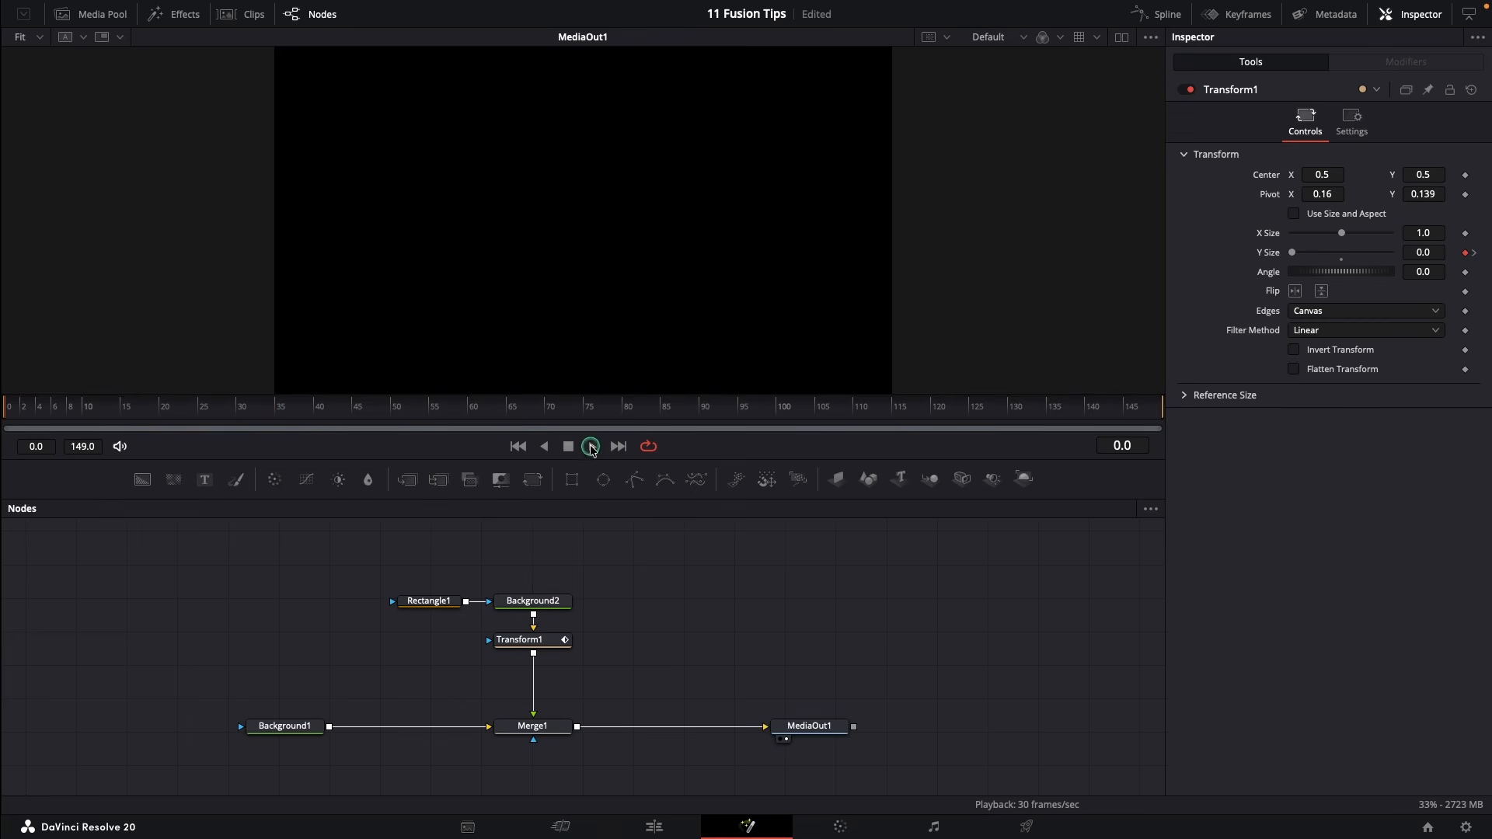
pyautogui.click(591, 447)
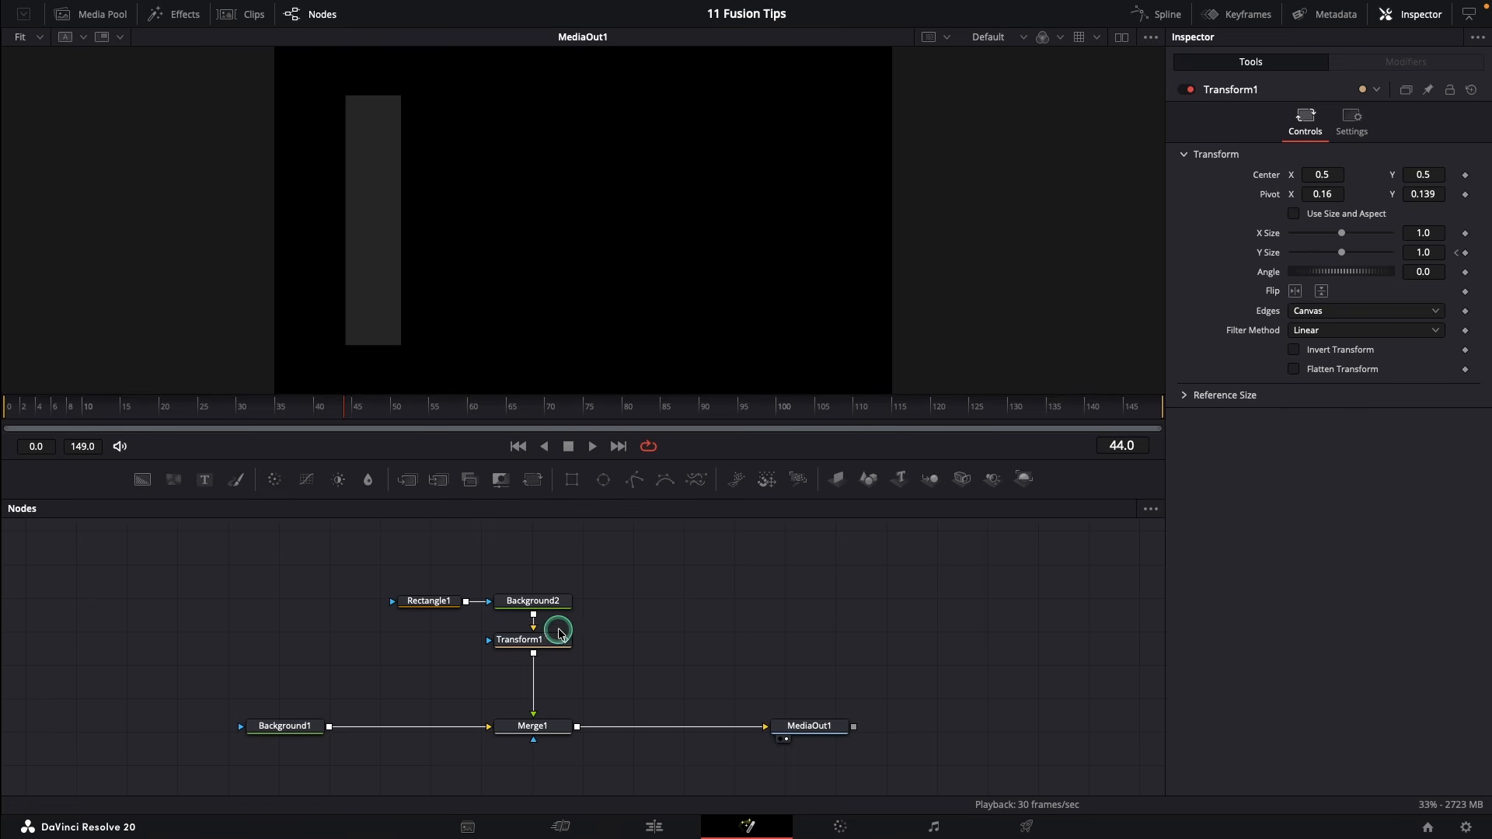
pyautogui.click(520, 642)
pyautogui.hotkey('shift', 'space')
pyautogui.write('dupl')
pyautogui.click(795, 597)
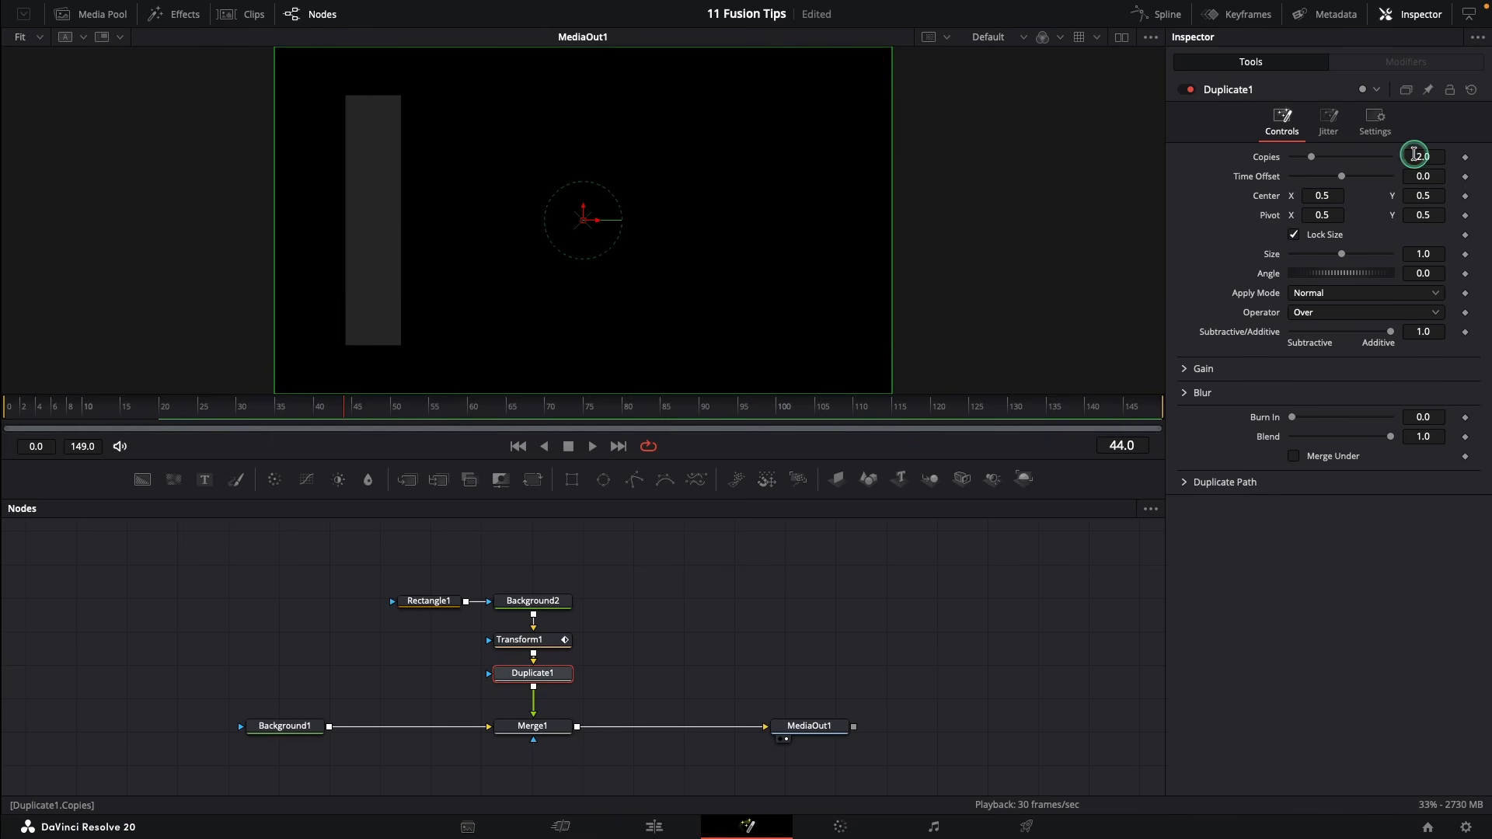
# Set Duplicate to 5 copies spread out with Center X 0.679, and preview the bars
pyautogui.write('5')
pyautogui.press('Tab')
pyautogui.moveTo(1323, 196); pyautogui.dragTo(1444, 210)
pyautogui.click(518, 446)
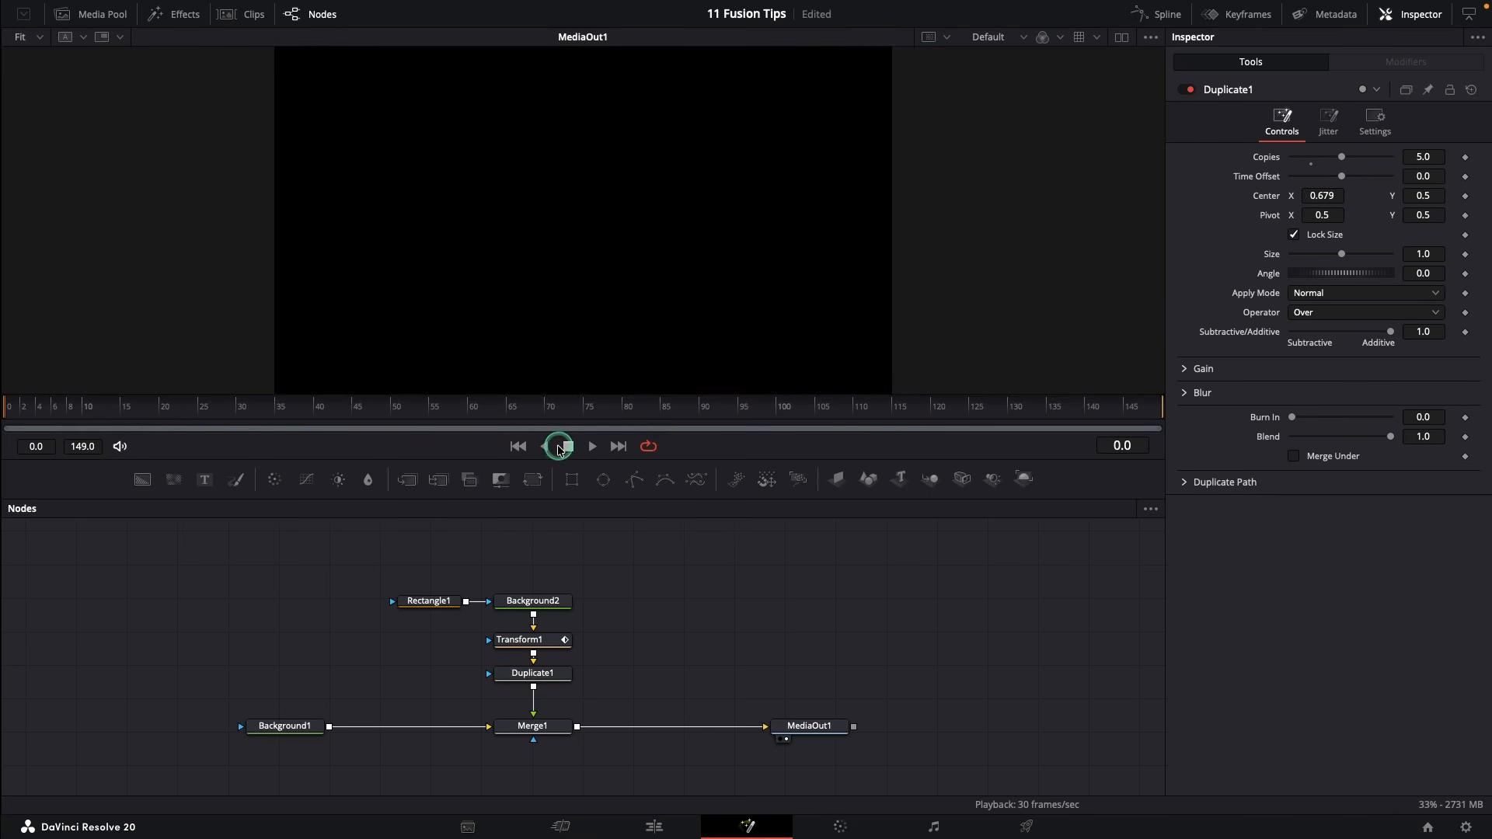
pyautogui.click(592, 446)
pyautogui.click(517, 446)
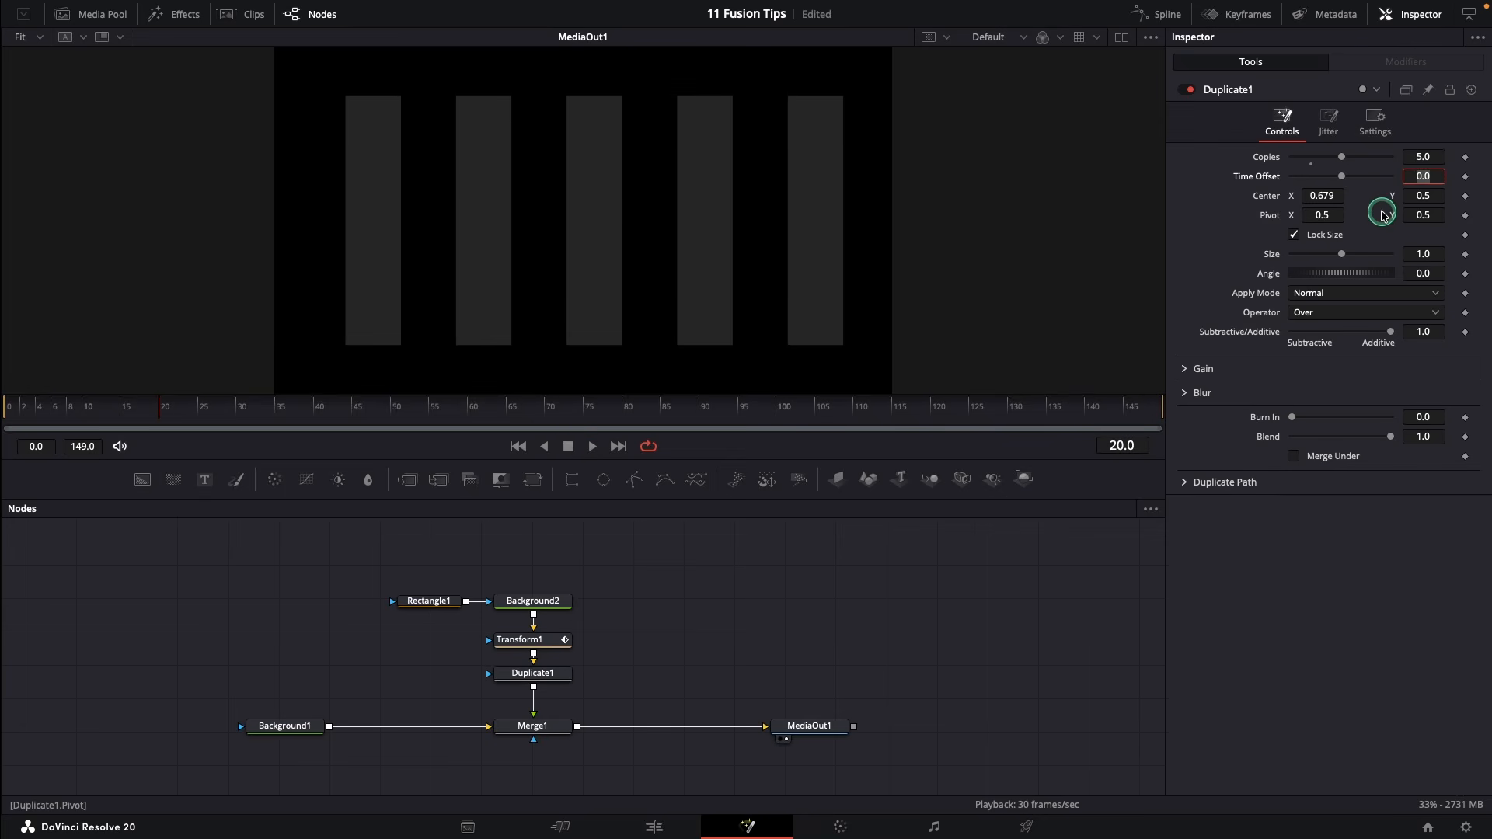
# Set Time Offset to -3 to stagger the bars' growth and play it back
pyautogui.write('-3')
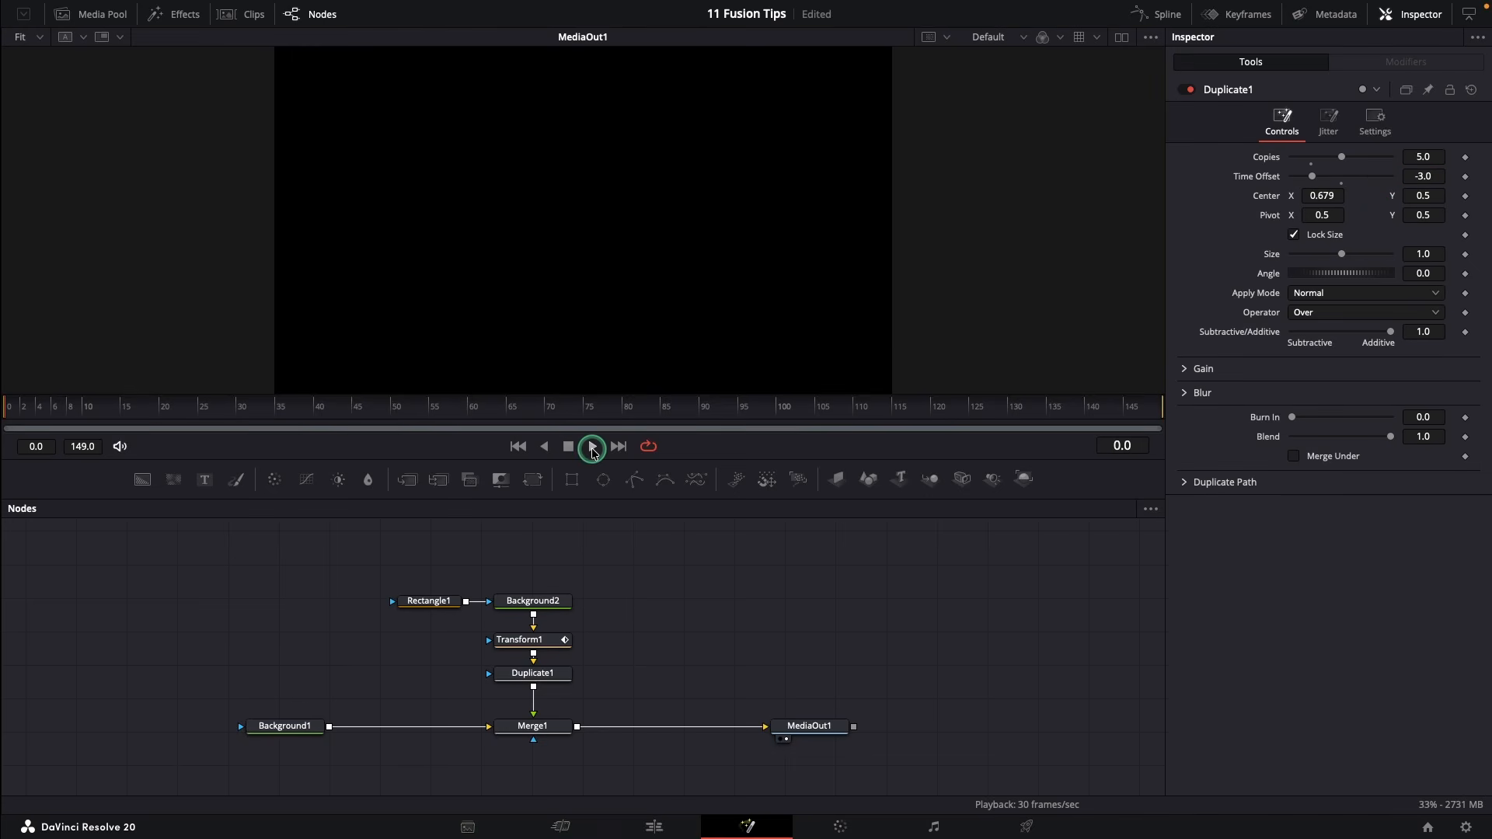
pyautogui.click(592, 448)
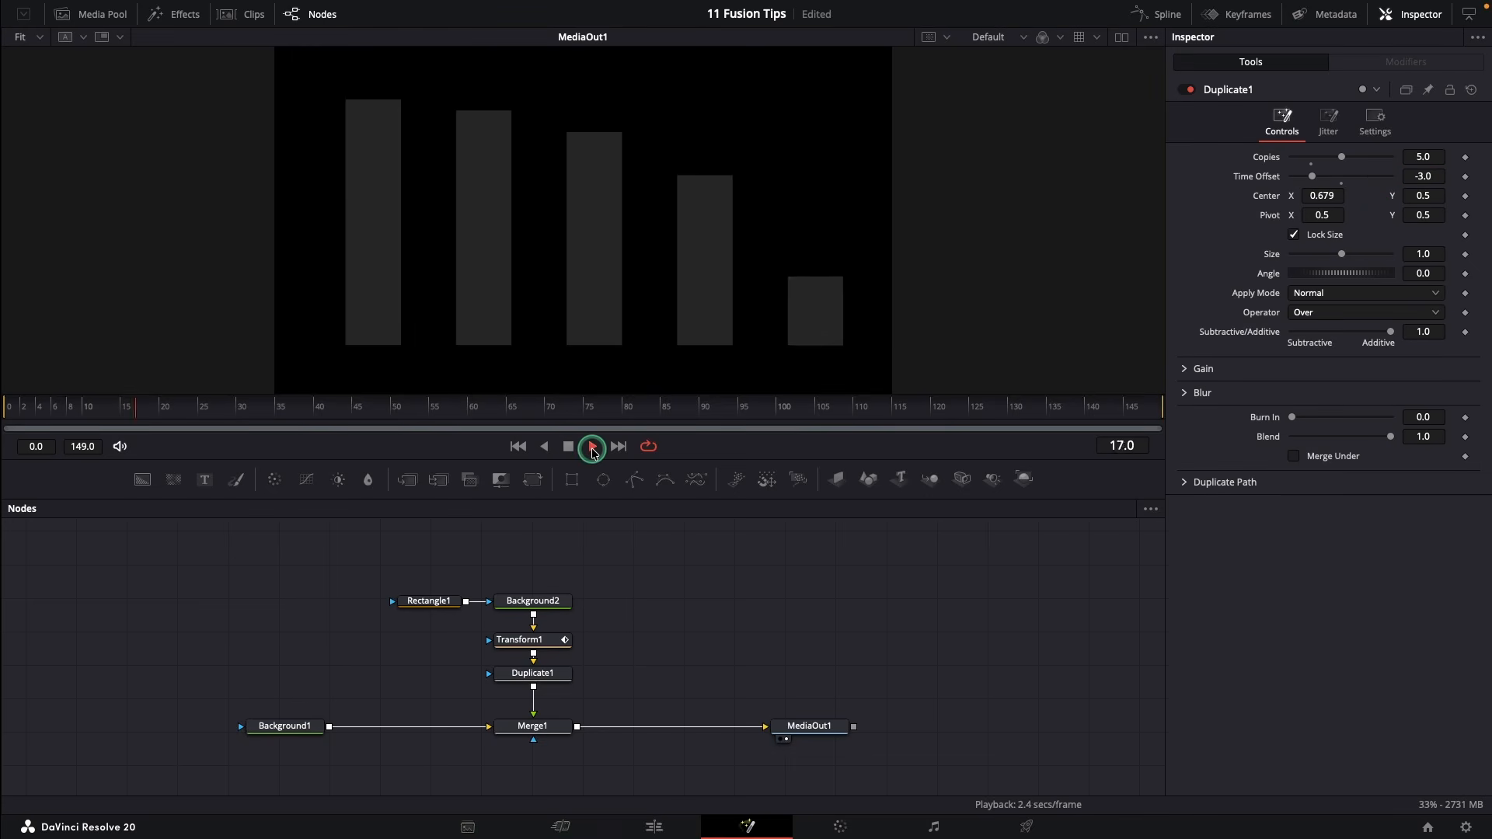
pyautogui.click(522, 447)
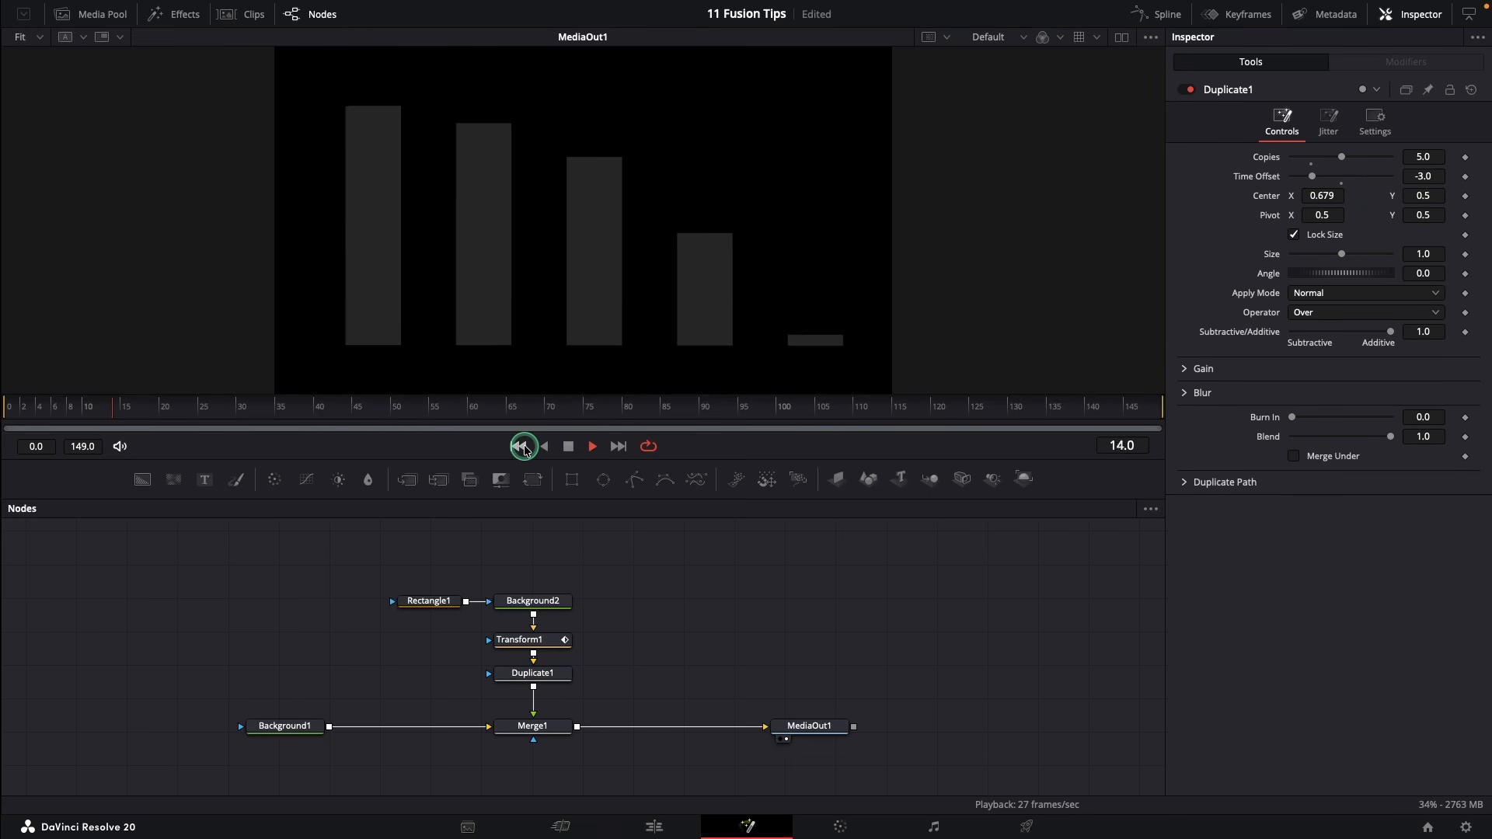
pyautogui.click(577, 450)
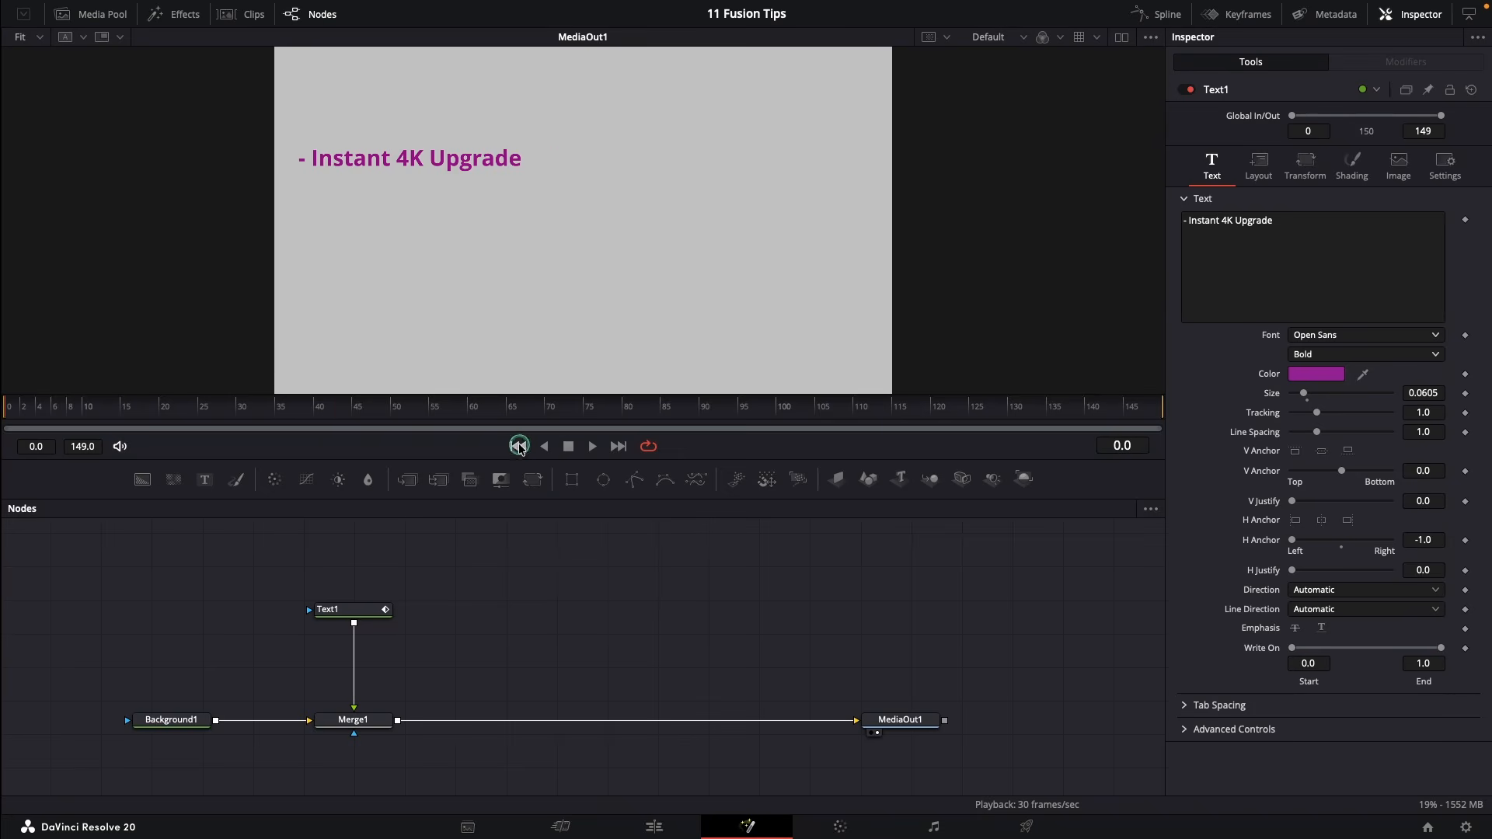
# Play the text animation and copy the Text1 node
pyautogui.click(591, 448)
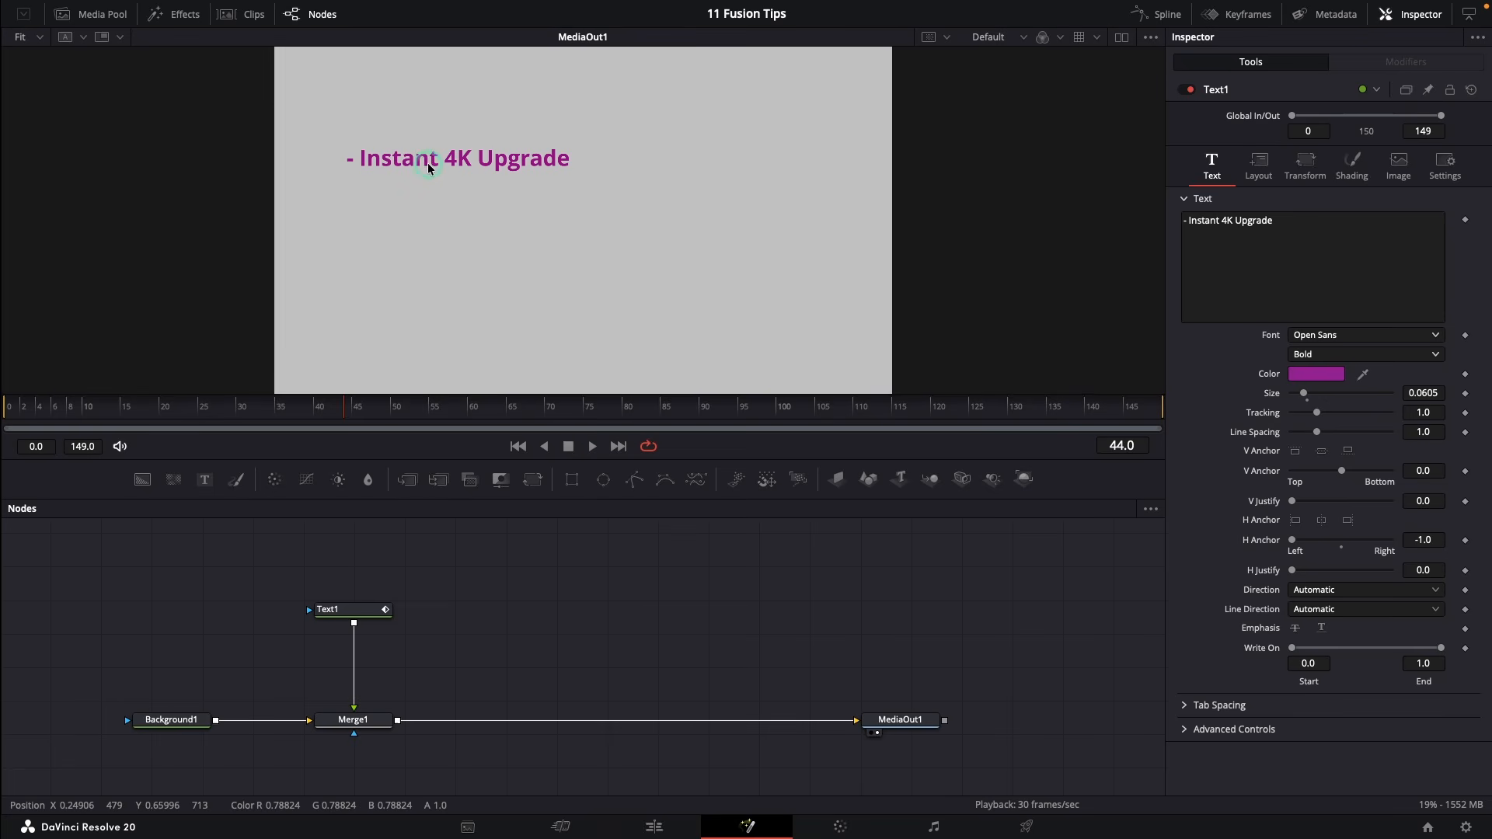
pyautogui.click(592, 447)
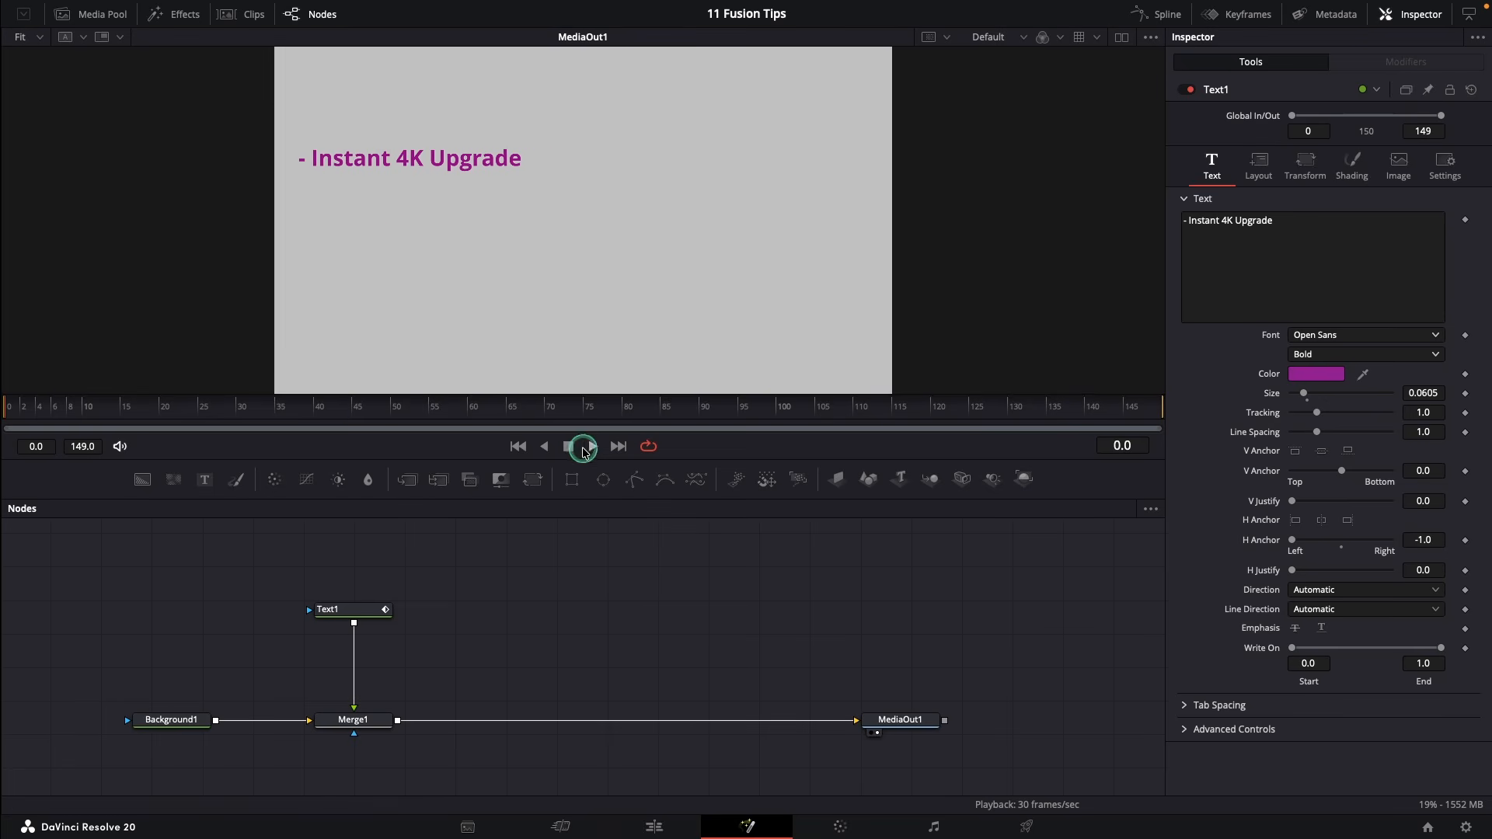
pyautogui.rightClick(373, 601)
pyautogui.press('Escape')
# Paste three plain copies of Text1, then select and delete them
pyautogui.rightClick(465, 610)
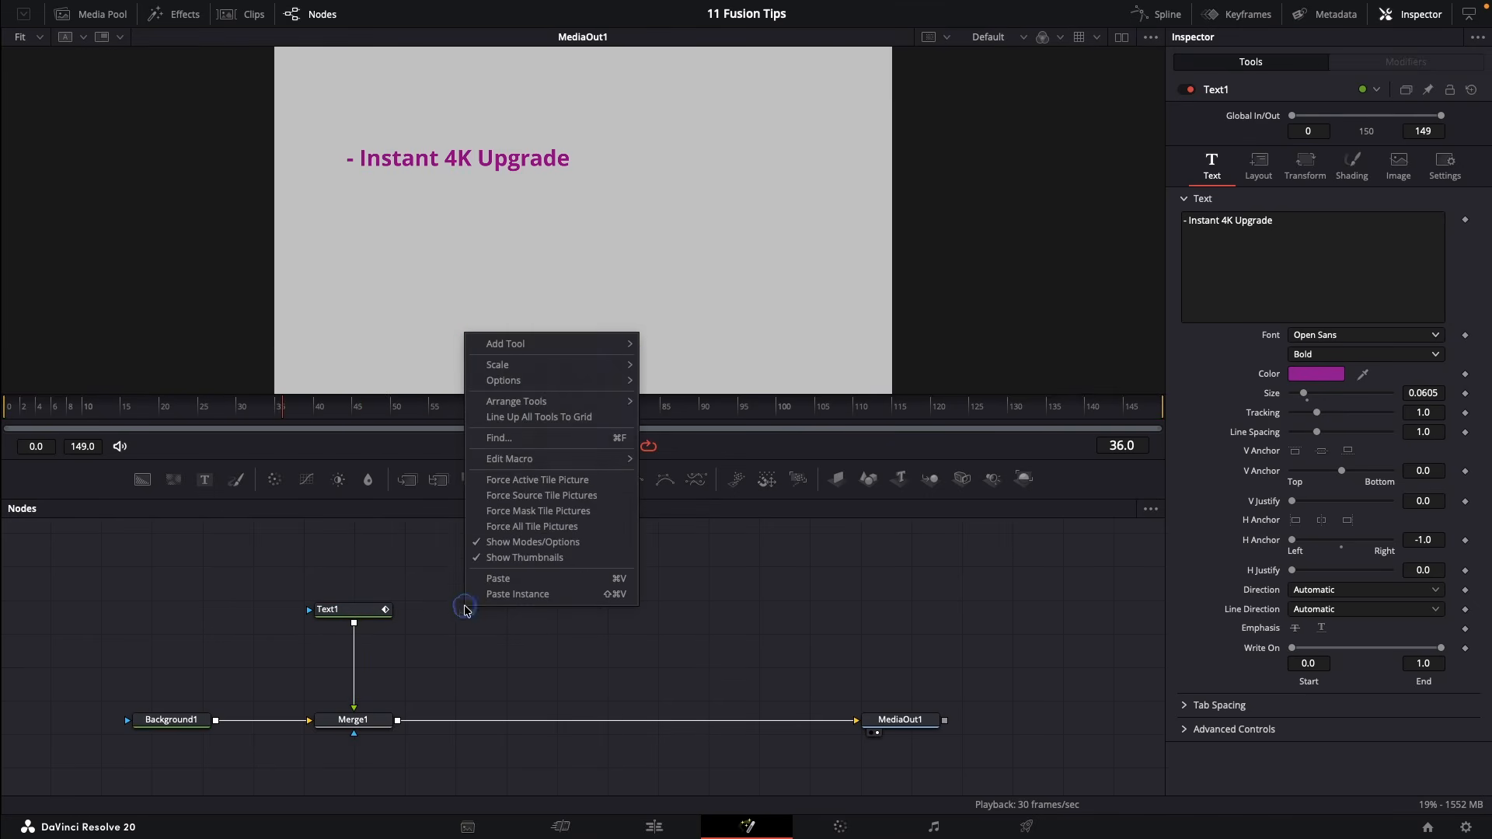
pyautogui.click(501, 579)
pyautogui.rightClick(580, 603)
pyautogui.click(616, 580)
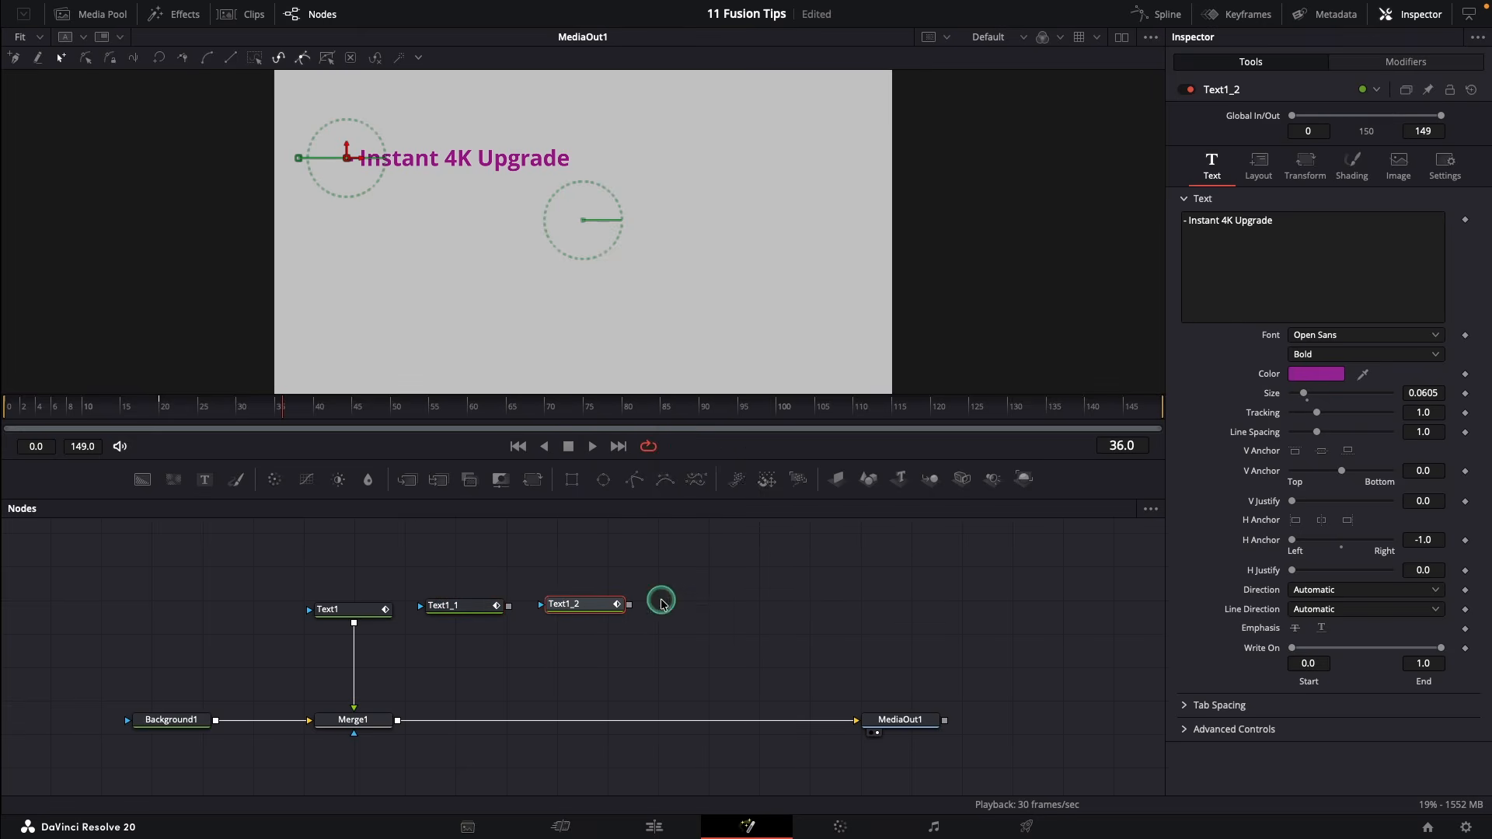
pyautogui.rightClick(661, 604)
pyautogui.click(716, 573)
pyautogui.moveTo(753, 567); pyautogui.dragTo(469, 643)
pyautogui.press('Delete')
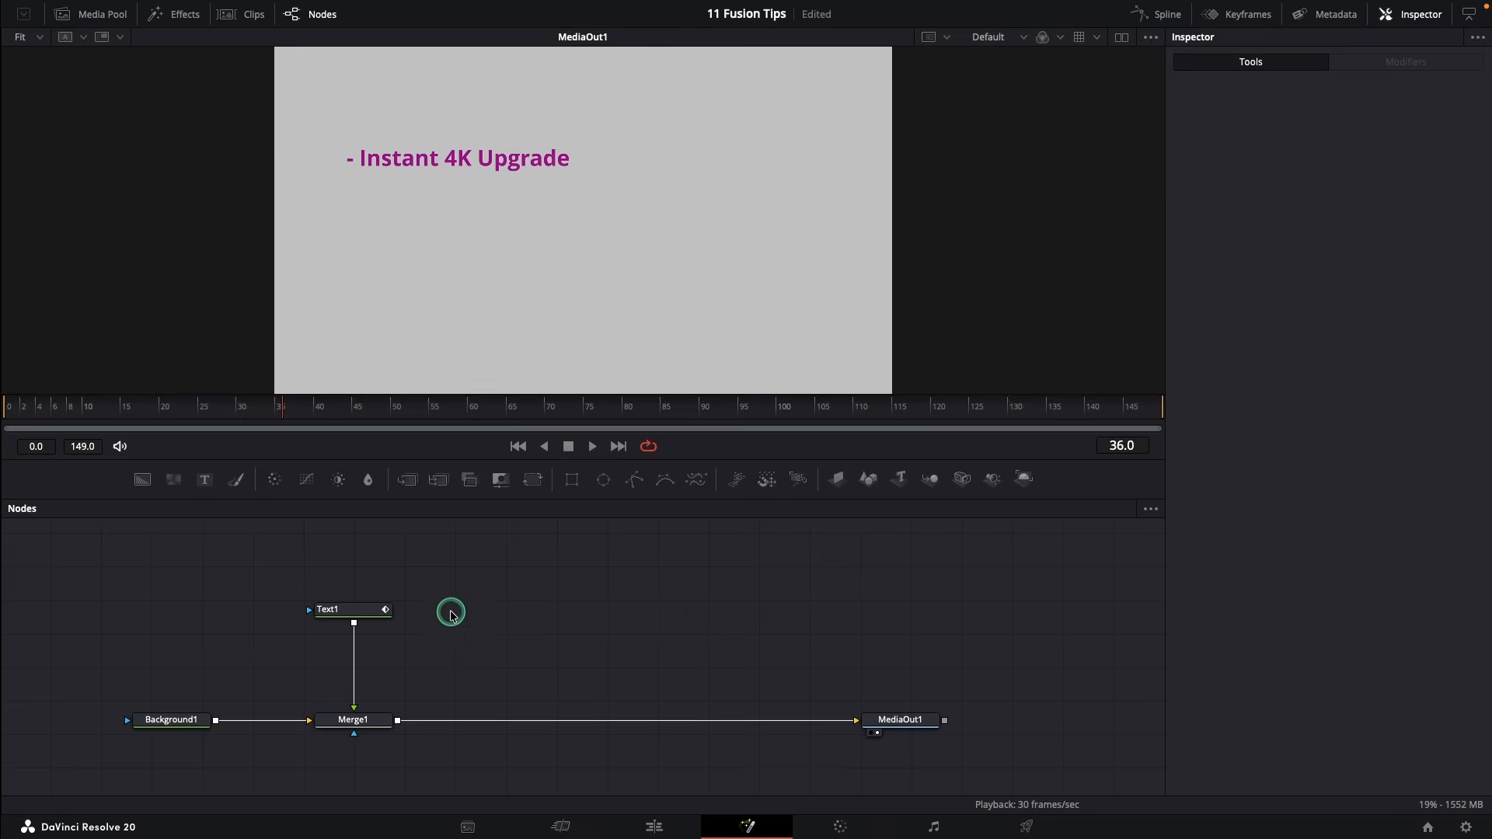
# Paste two linked instances of Text1 and wire them into the merge chain
pyautogui.rightClick(452, 614)
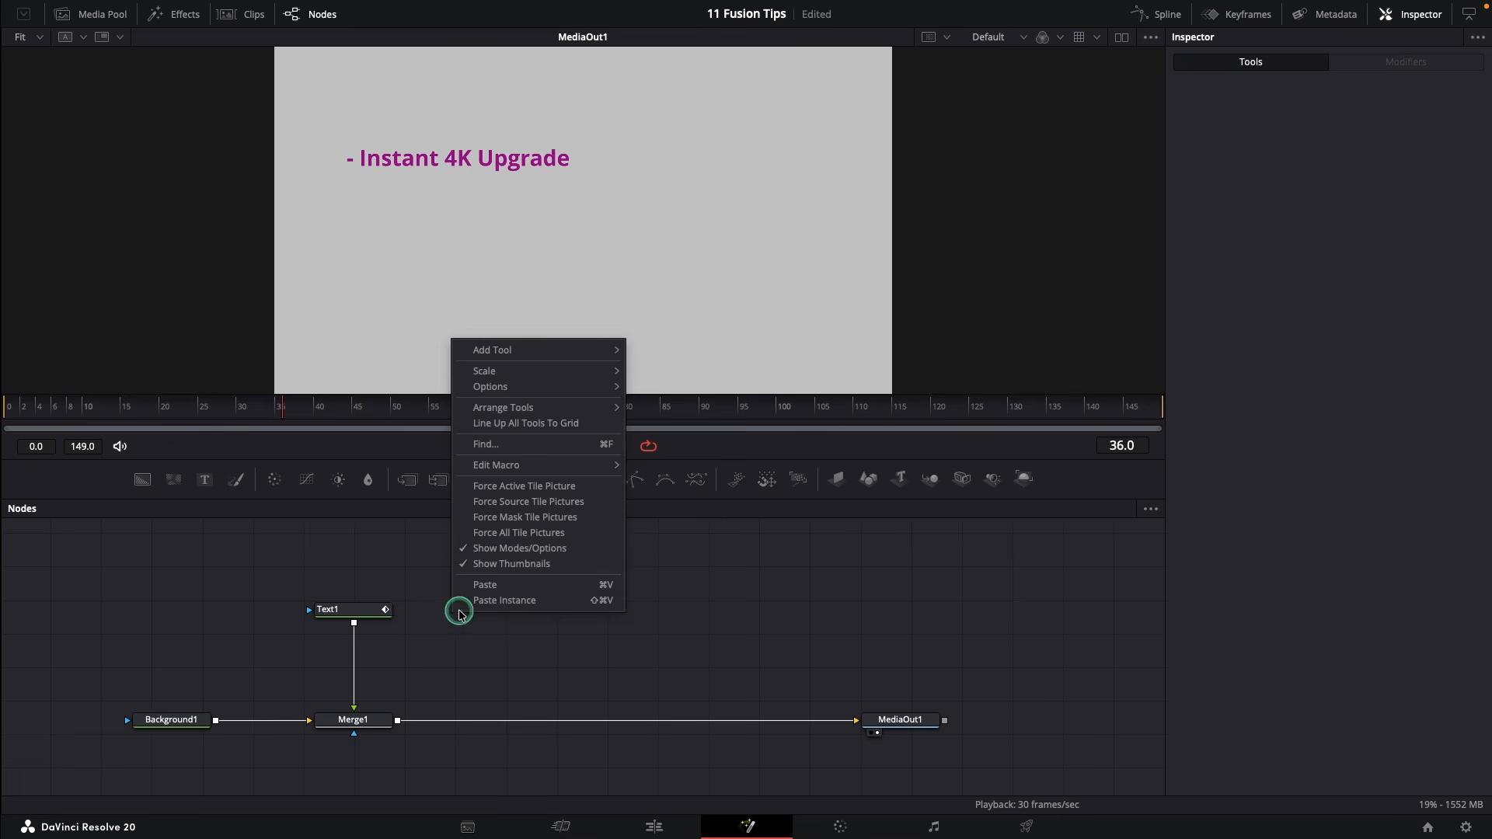
pyautogui.click(551, 601)
pyautogui.moveTo(463, 609); pyautogui.dragTo(396, 720)
pyautogui.rightClick(651, 610)
pyautogui.click(682, 593)
pyautogui.moveTo(694, 607); pyautogui.dragTo(535, 715)
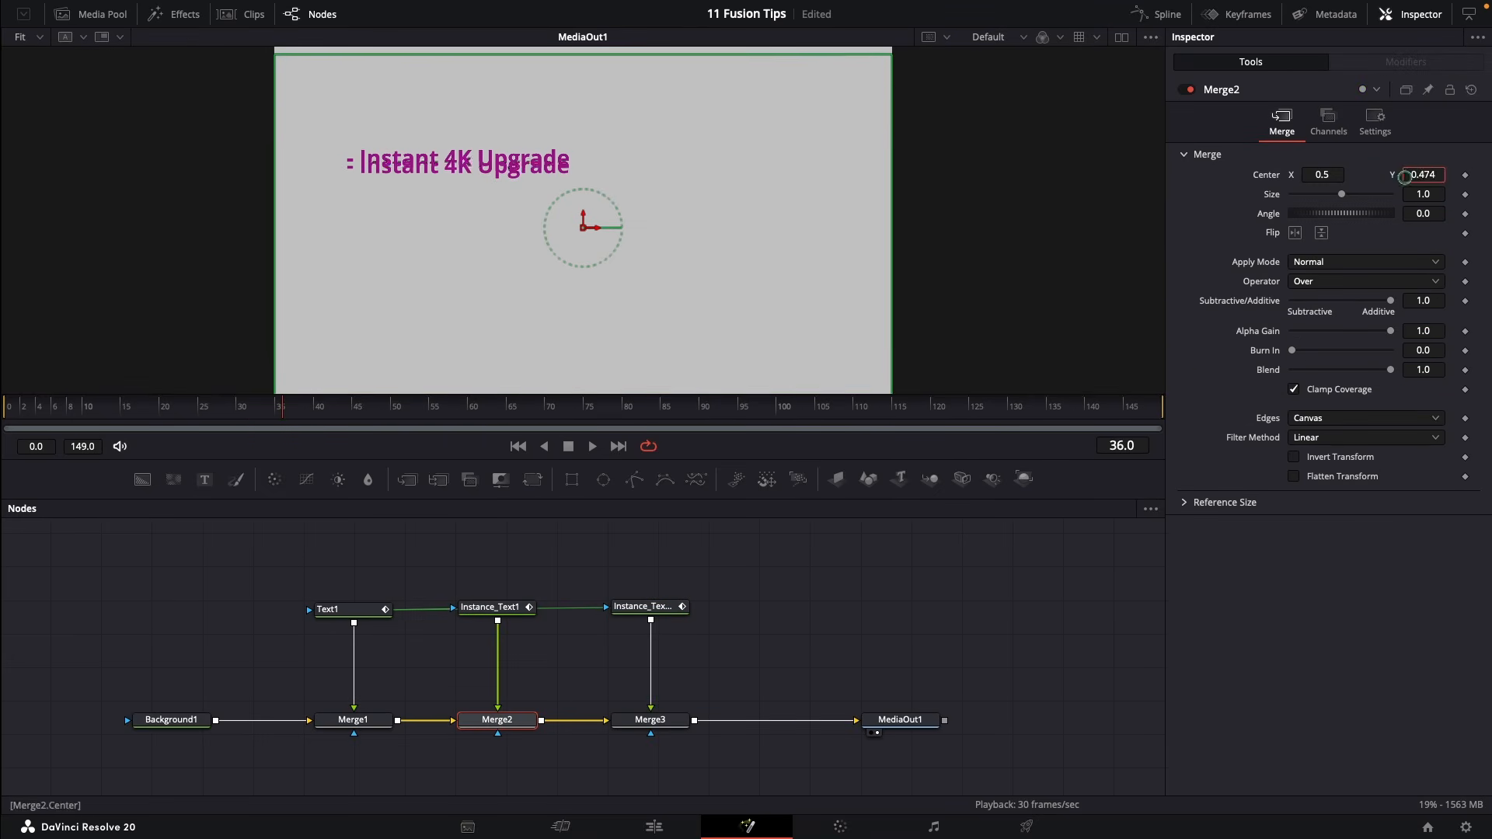
# Set Merge3's Center Y to 0.258, then test that the instances share Size
pyautogui.click(652, 720)
pyautogui.moveTo(1433, 174); pyautogui.dragTo(1411, 174)
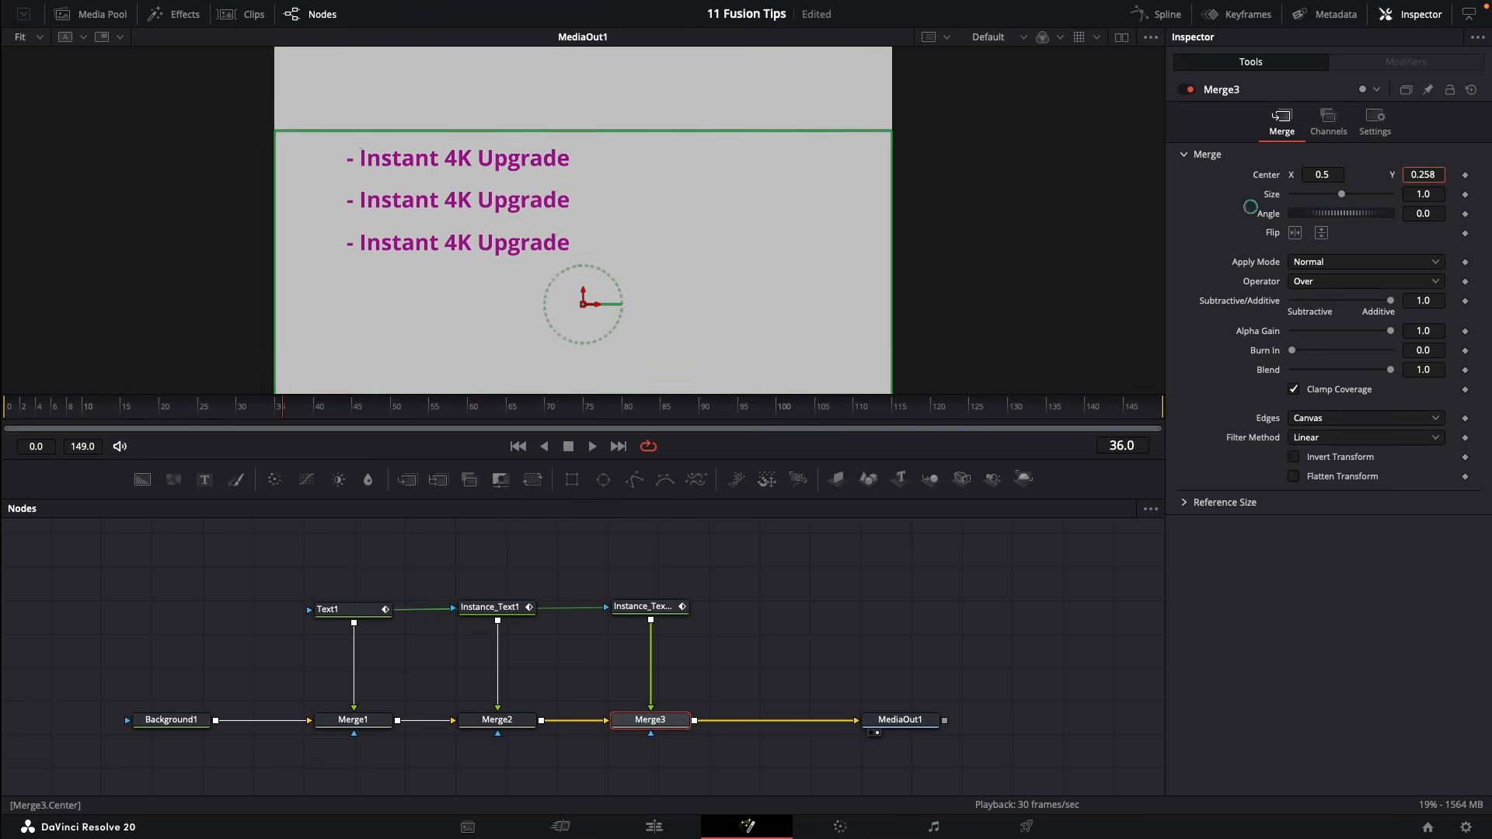
pyautogui.click(485, 616)
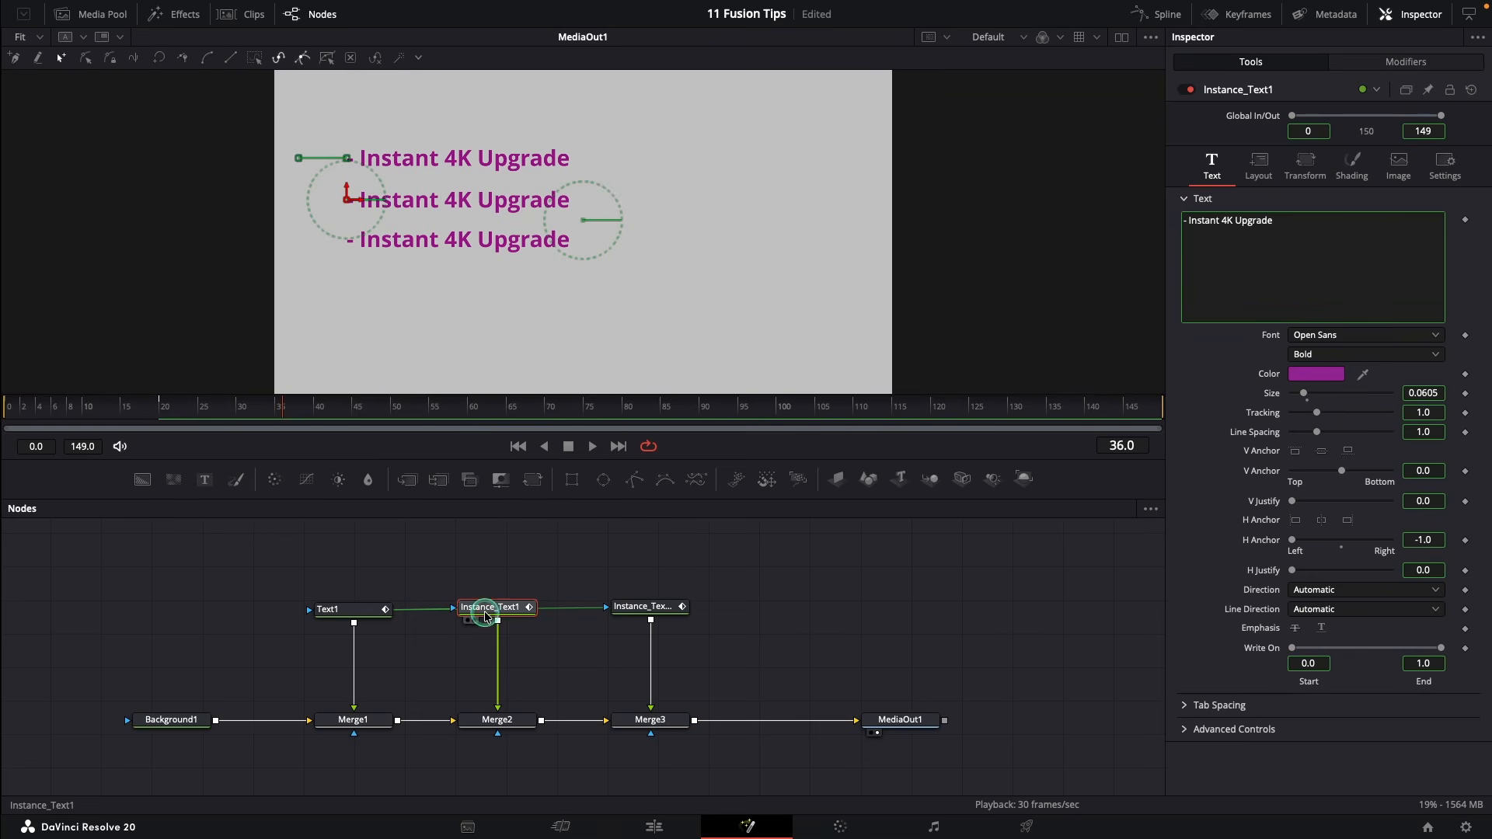
pyautogui.click(628, 612)
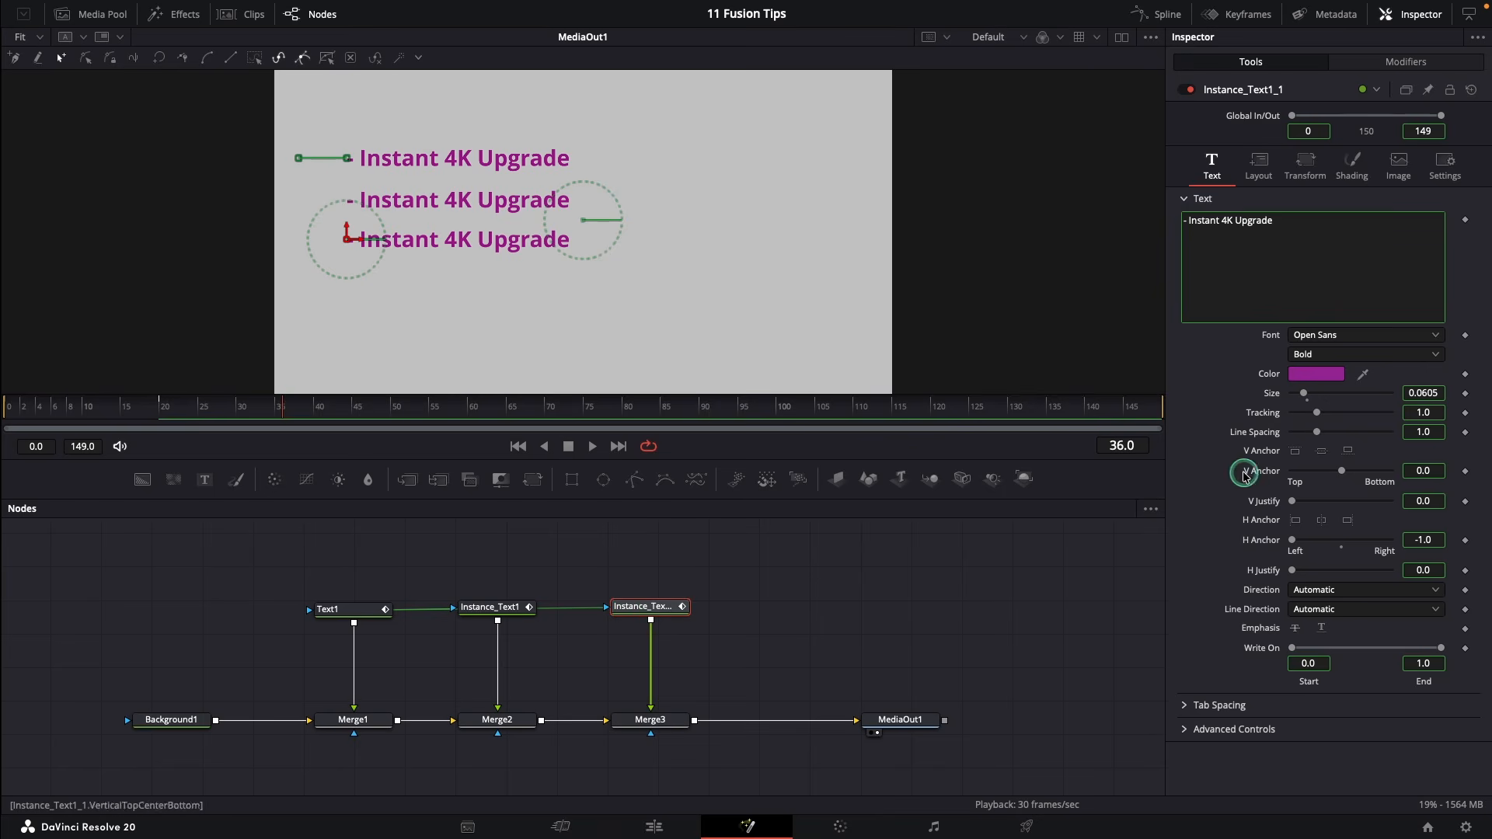
pyautogui.moveTo(1306, 398); pyautogui.dragTo(1317, 413)
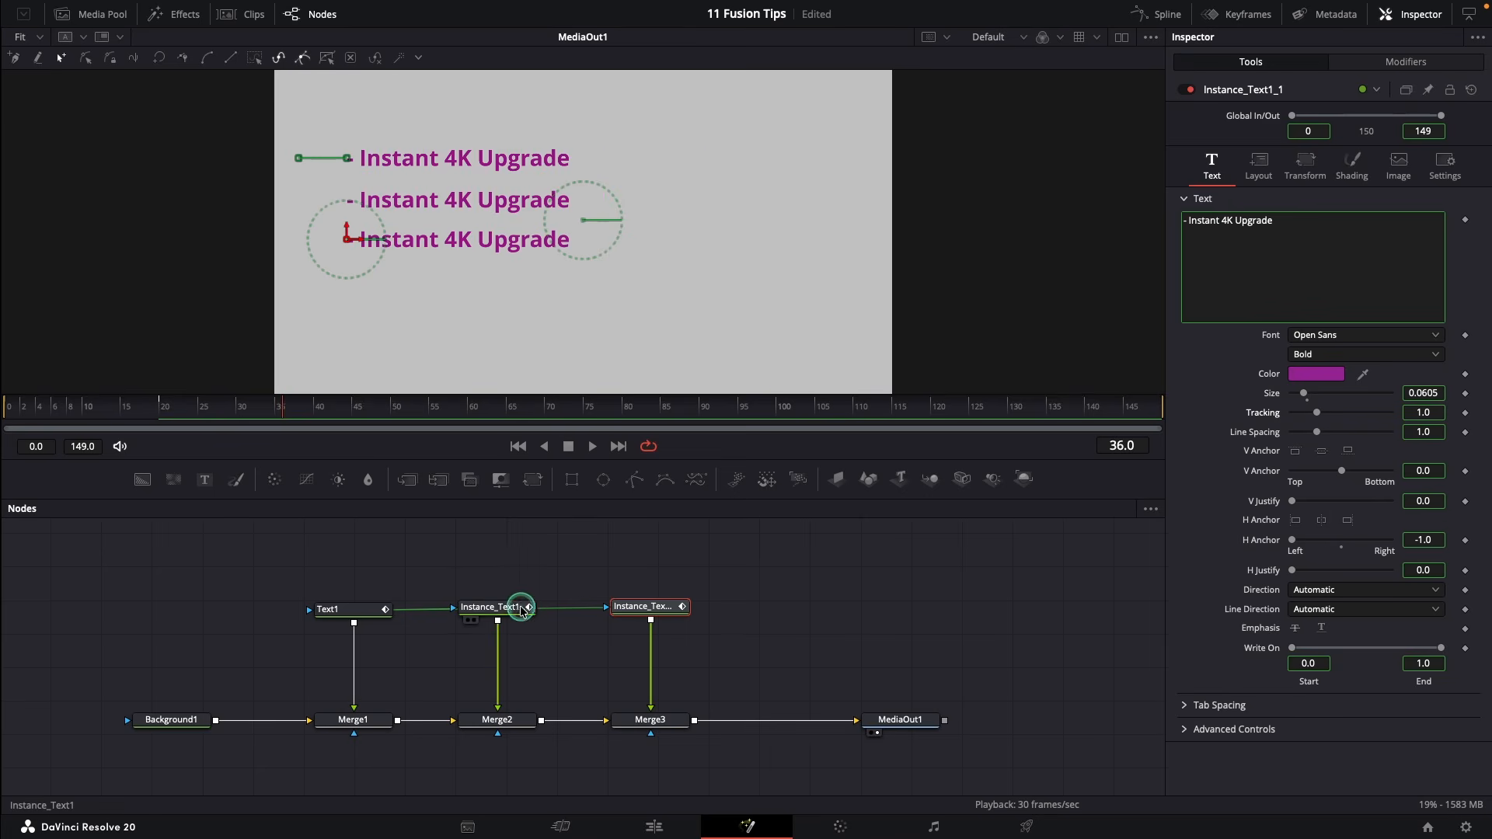
pyautogui.click(490, 612)
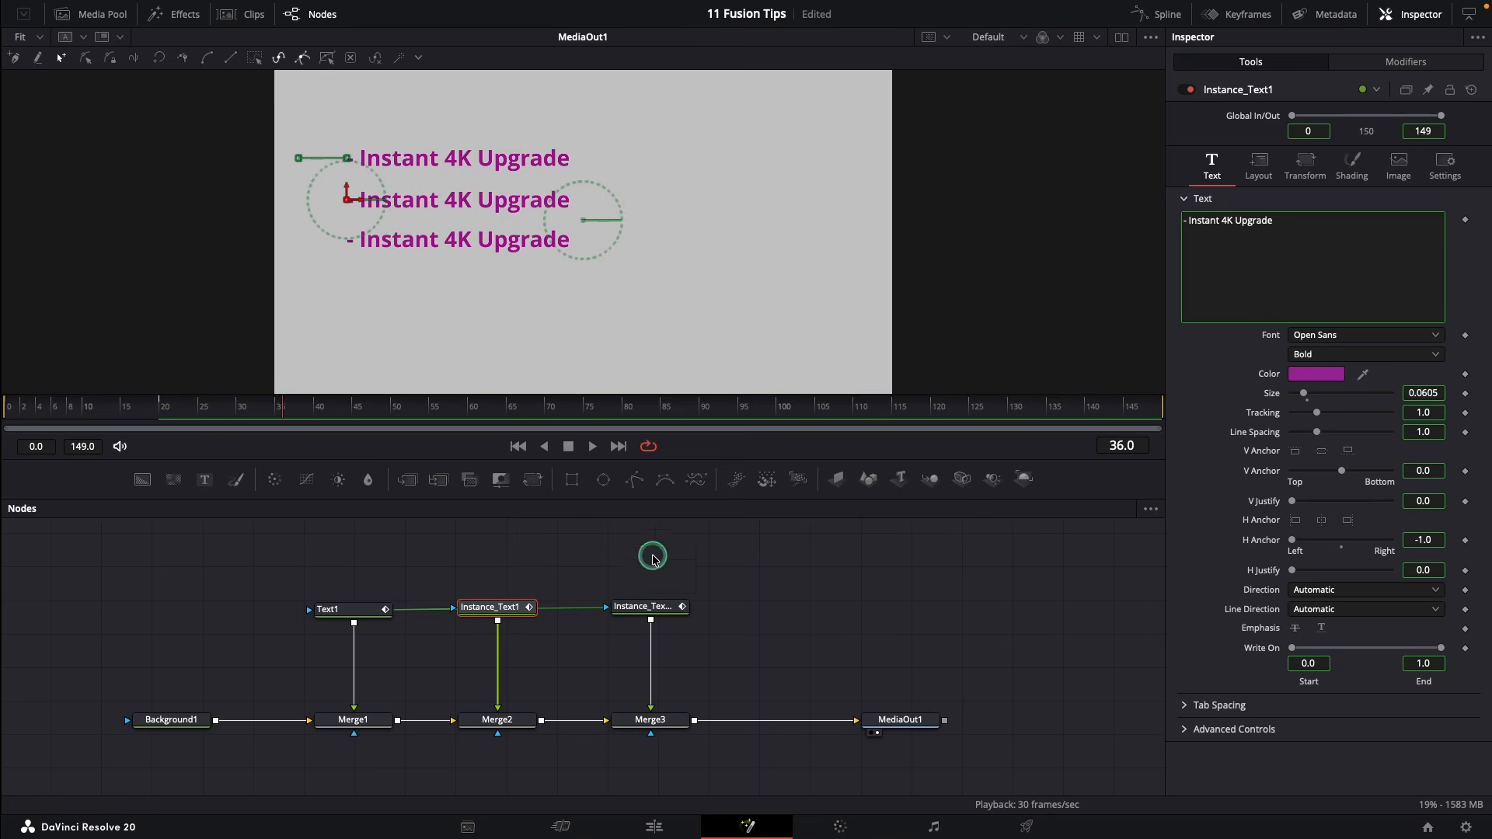
# Deinstance the middle line's text and change it to 'True Transparency'
pyautogui.rightClick(1292, 292)
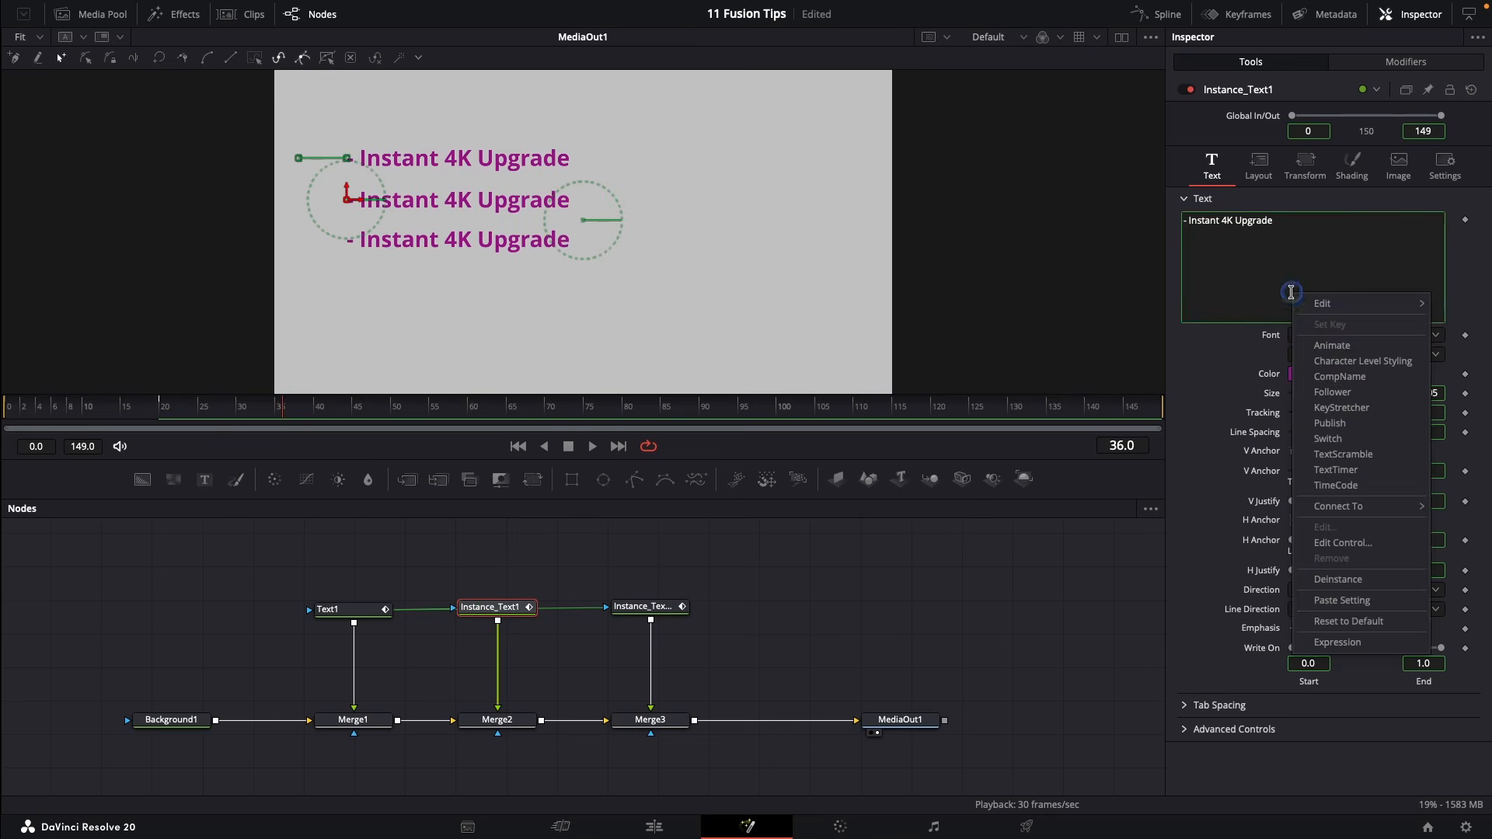
pyautogui.click(1345, 579)
pyautogui.click(1289, 248)
pyautogui.press('BackSpace')
pyautogui.press('BackSpace')
pyautogui.press('BackSpace')
pyautogui.press('BackSpace')
pyautogui.press('BackSpace')
pyautogui.press('BackSpace')
pyautogui.press('BackSpace')
pyautogui.press('BackSpace')
pyautogui.press('BackSpace')
pyautogui.press('BackSpace')
pyautogui.press('BackSpace')
pyautogui.press('BackSpace')
pyautogui.press('BackSpace')
pyautogui.press('BackSpace')
pyautogui.press('BackSpace')
pyautogui.press('BackSpace')
pyautogui.press('BackSpace')
pyautogui.press('BackSpace')
pyautogui.write('True Tr')
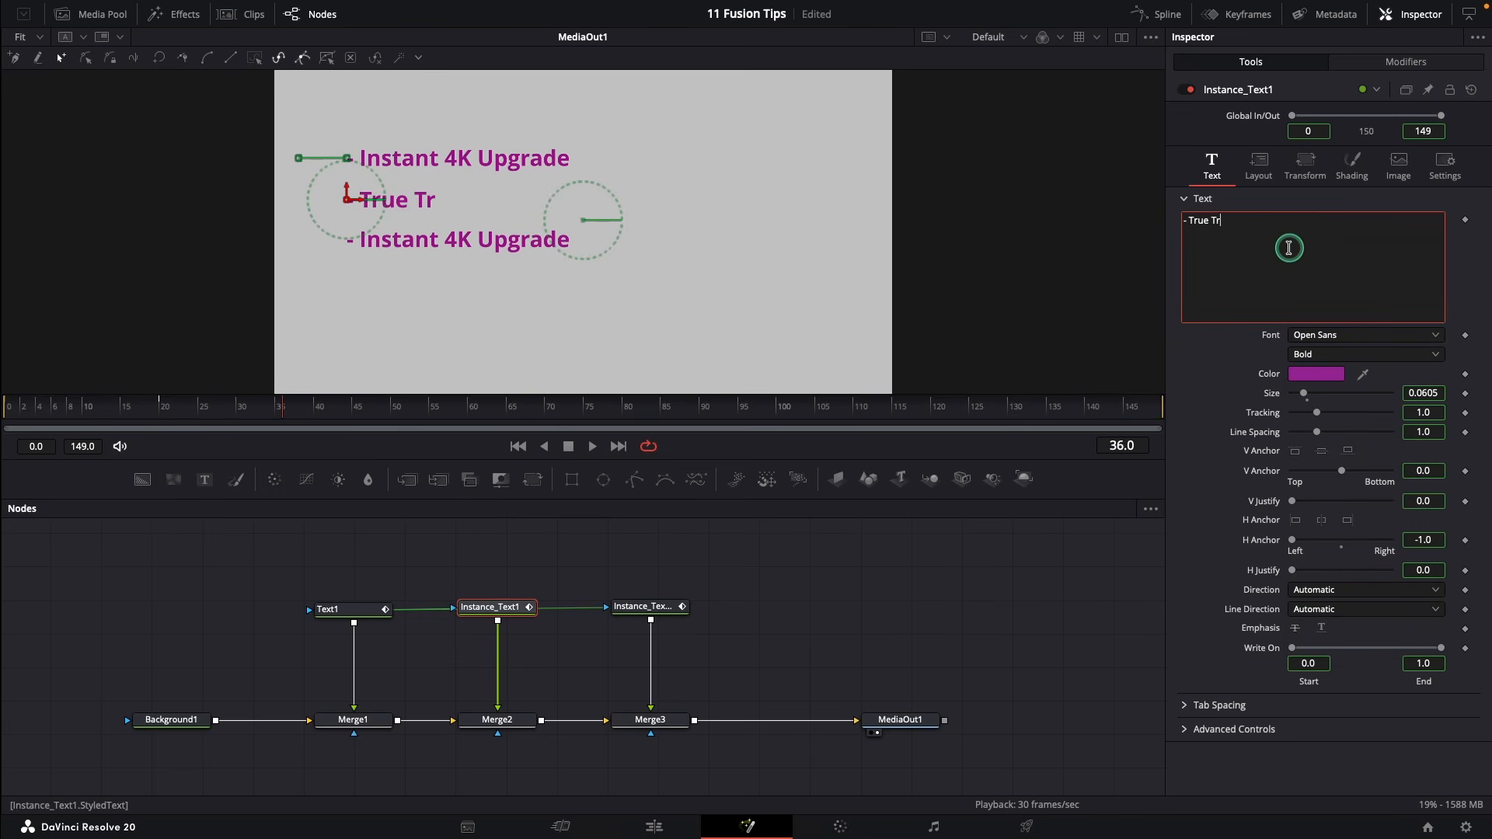
pyautogui.write('ansparency')
# Deinstance the third line's text and change it to 'Duplicate Like a PRO'
pyautogui.click(645, 607)
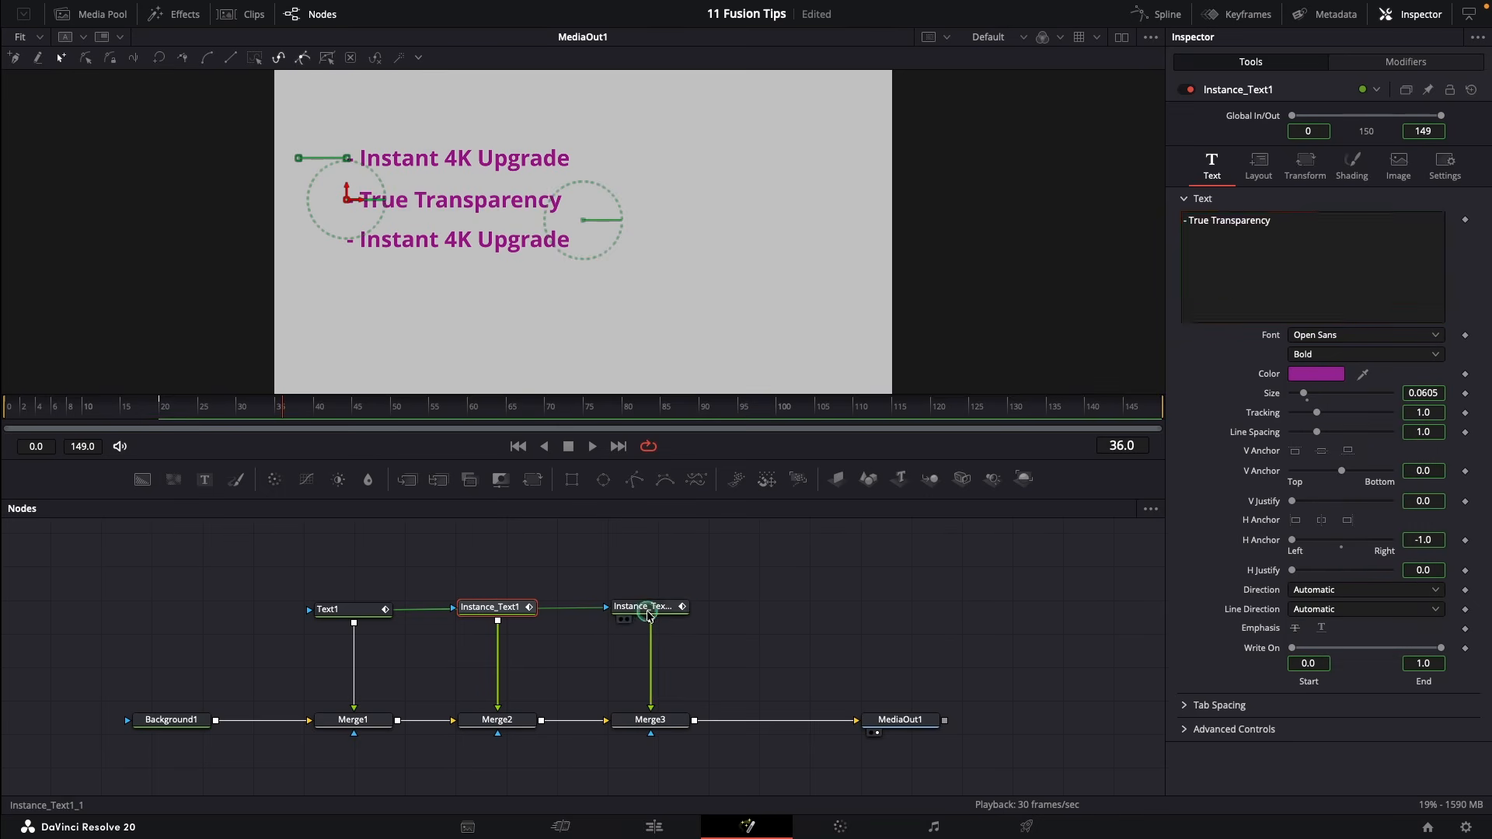
pyautogui.rightClick(1286, 286)
pyautogui.click(1321, 570)
pyautogui.click(1314, 237)
pyautogui.press('BackSpace')
pyautogui.press('BackSpace')
pyautogui.press('BackSpace')
pyautogui.press('BackSpace')
pyautogui.press('BackSpace')
pyautogui.press('BackSpace')
pyautogui.press('BackSpace')
pyautogui.press('BackSpace')
pyautogui.press('BackSpace')
pyautogui.press('BackSpace')
pyautogui.press('BackSpace')
pyautogui.press('BackSpace')
pyautogui.press('BackSpace')
pyautogui.press('BackSpace')
pyautogui.press('BackSpace')
pyautogui.press('BackSpace')
pyautogui.press('BackSpace')
pyautogui.press('BackSpace')
pyautogui.write('Duplicate Like a PRO')
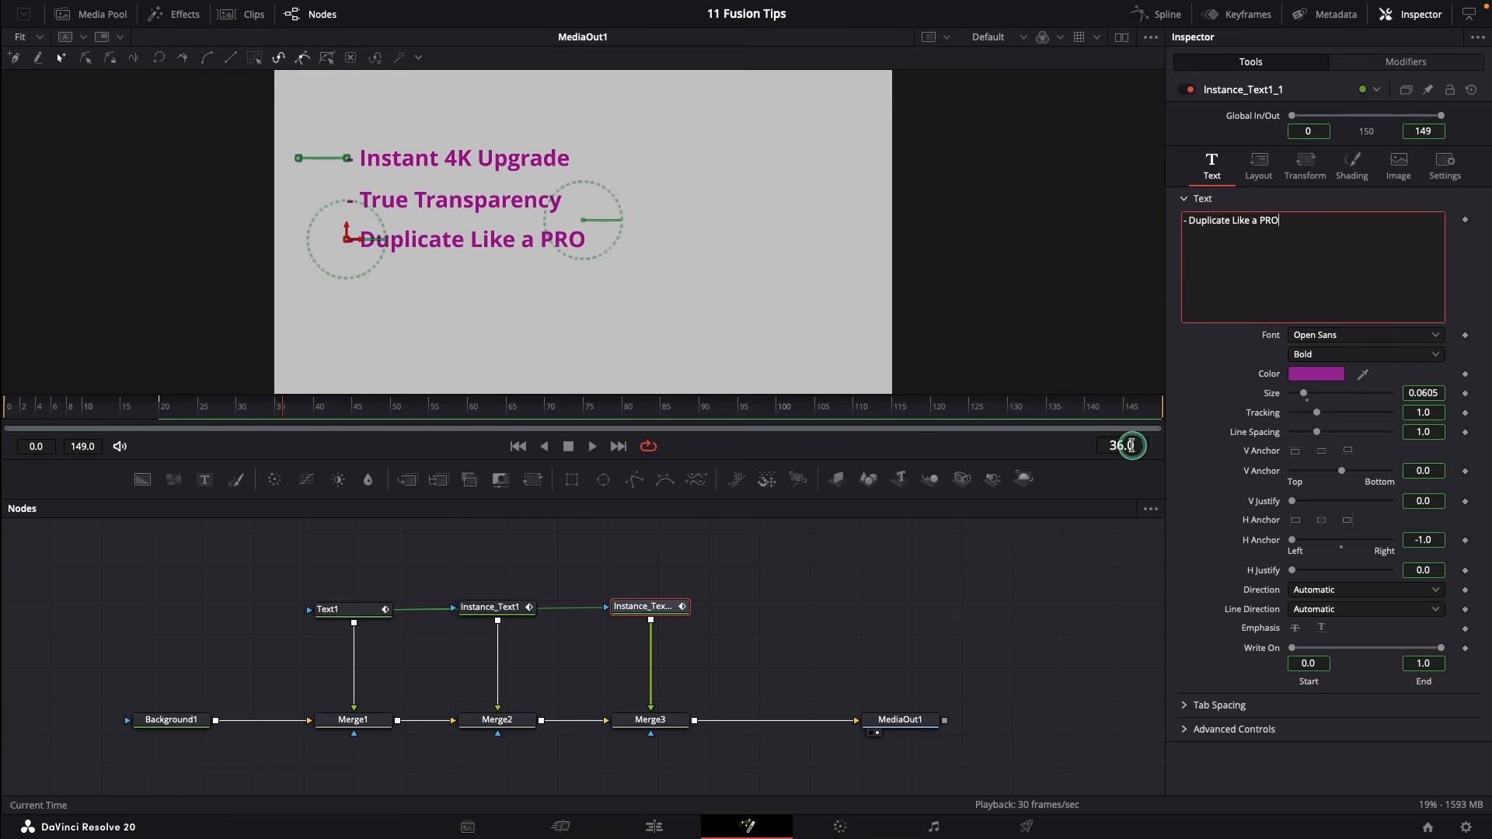
# Make the third line Semibold Italic and set its colour to Black
pyautogui.click(1332, 358)
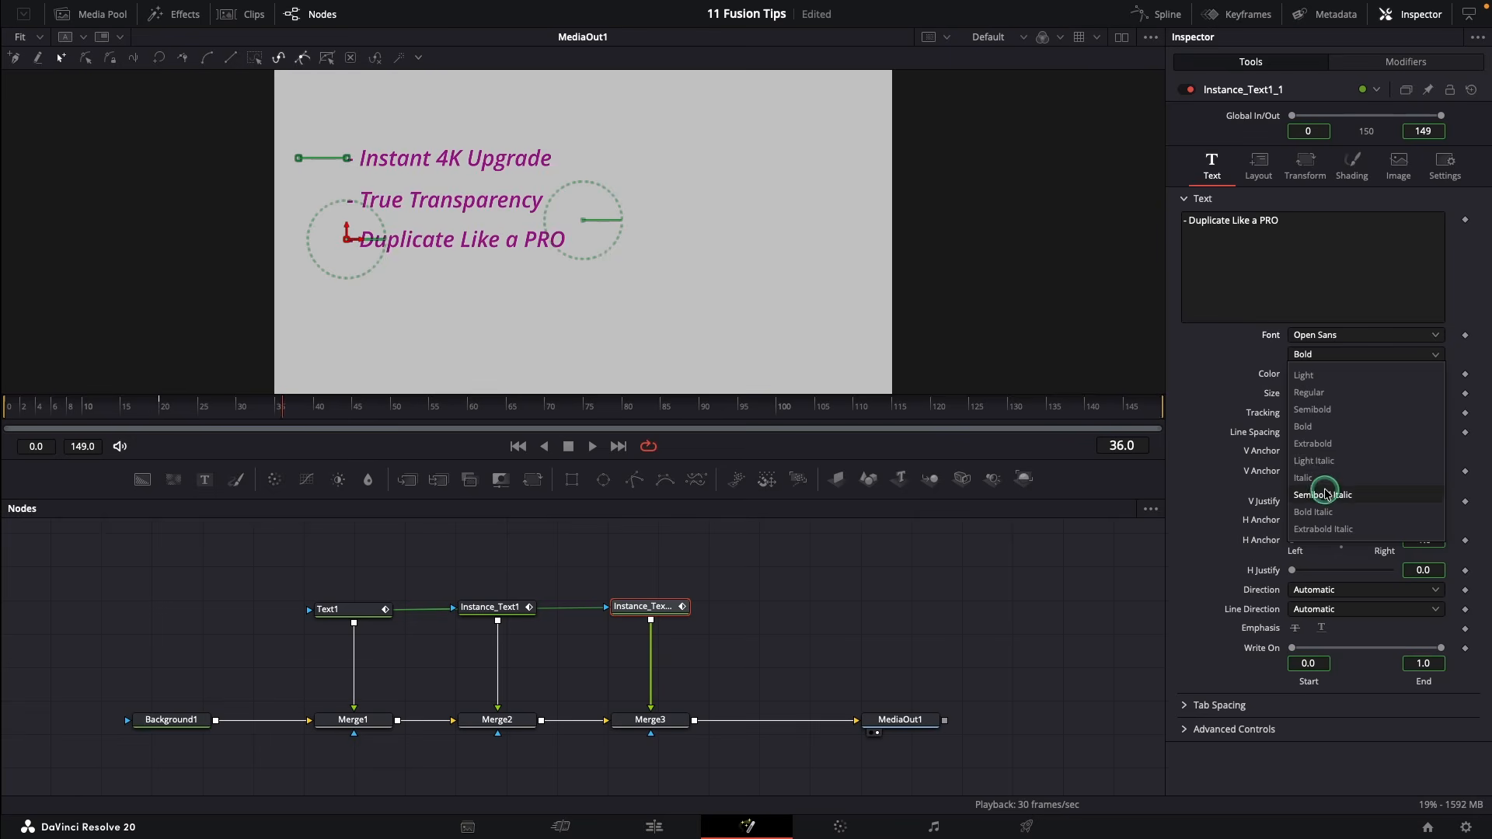
pyautogui.click(1326, 496)
pyautogui.click(1316, 374)
pyautogui.scroll(2, 1041, 202)
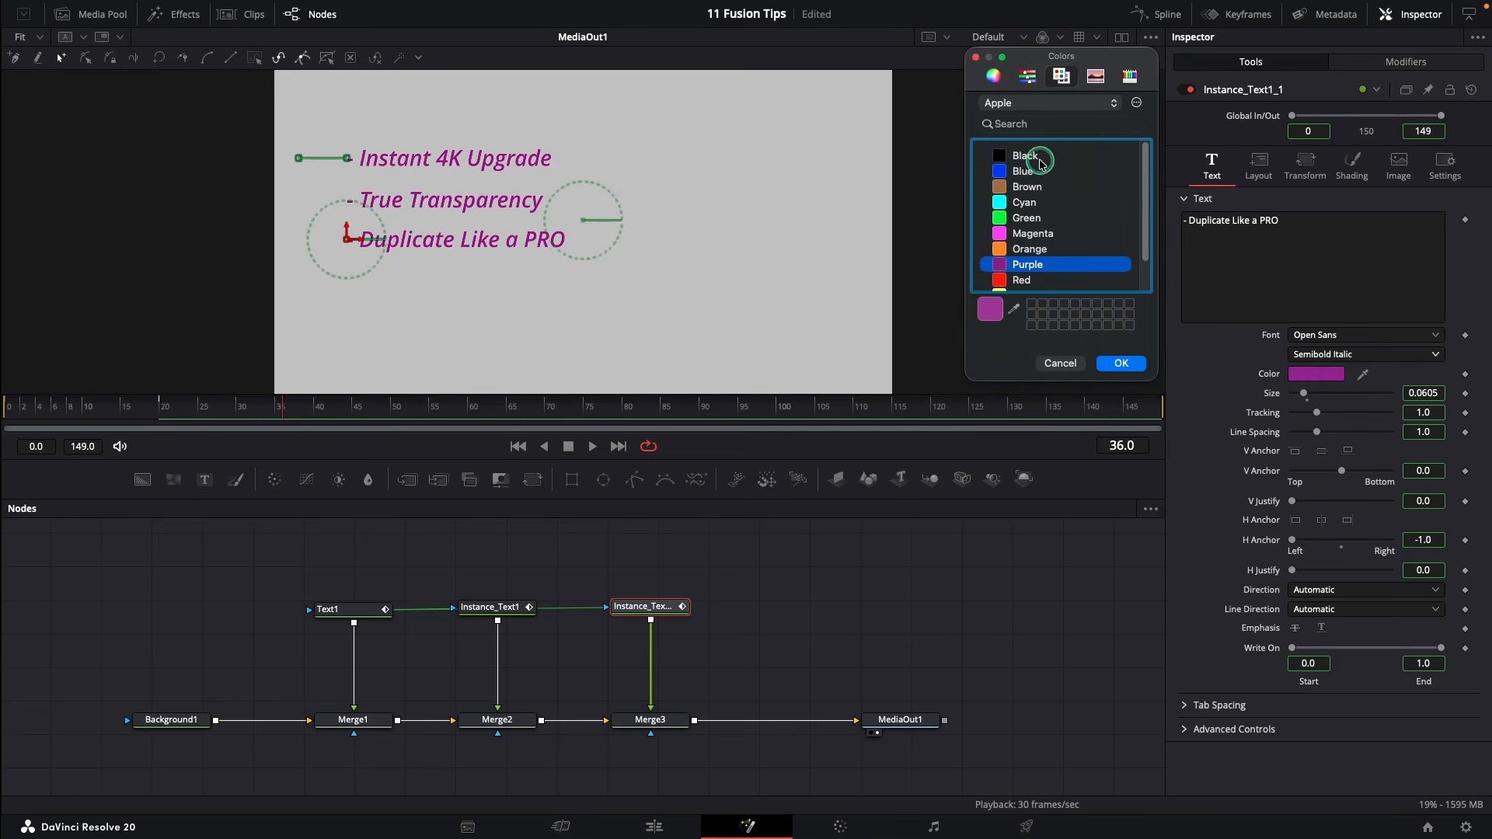
pyautogui.click(1026, 155)
pyautogui.click(1108, 363)
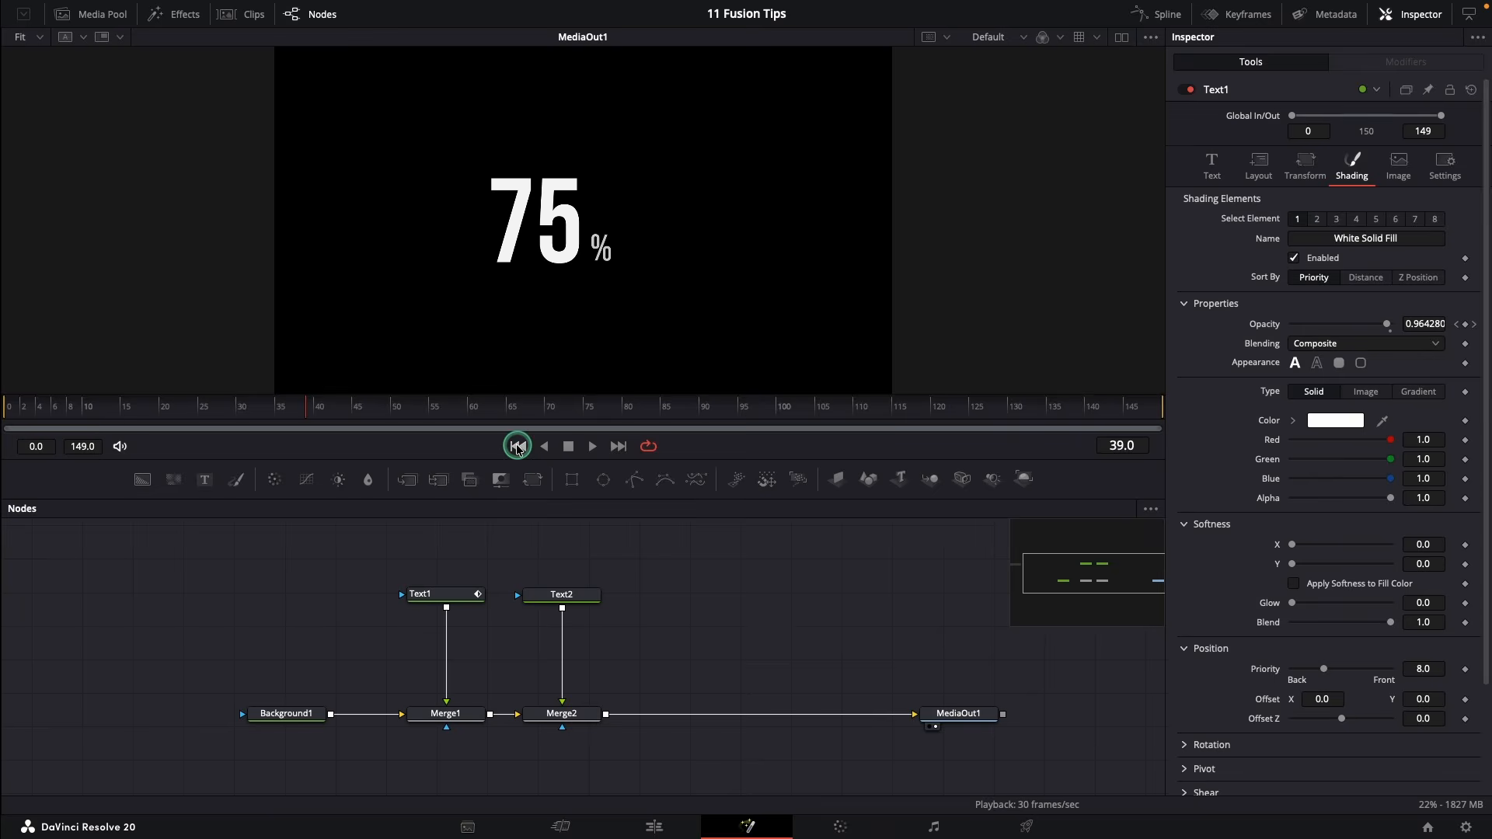
# Preview the percentage counter and scrub frames 1 to 30 to watch Text1's fade
pyautogui.click(517, 446)
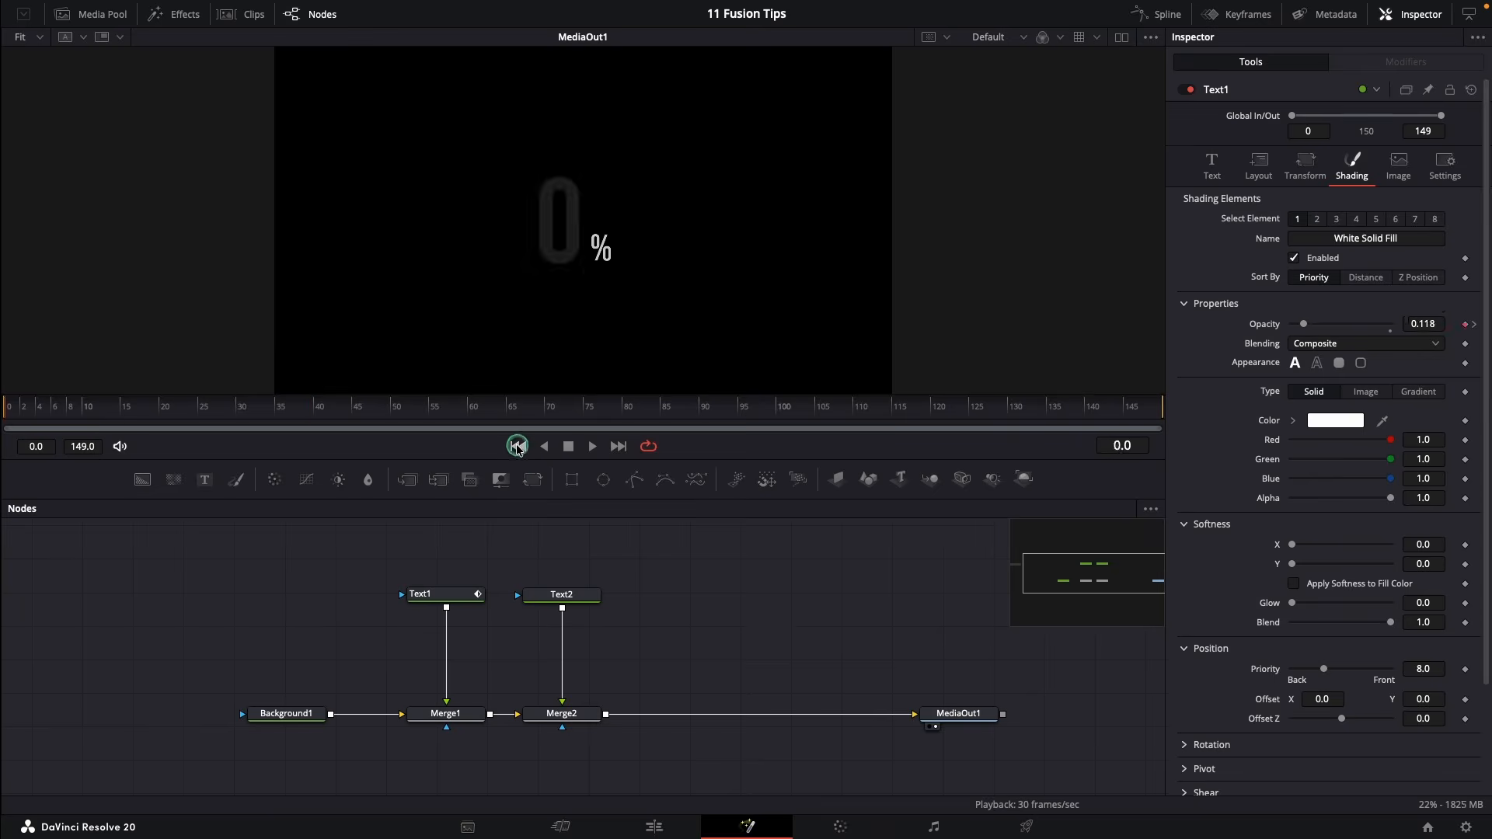
pyautogui.click(596, 448)
pyautogui.click(570, 447)
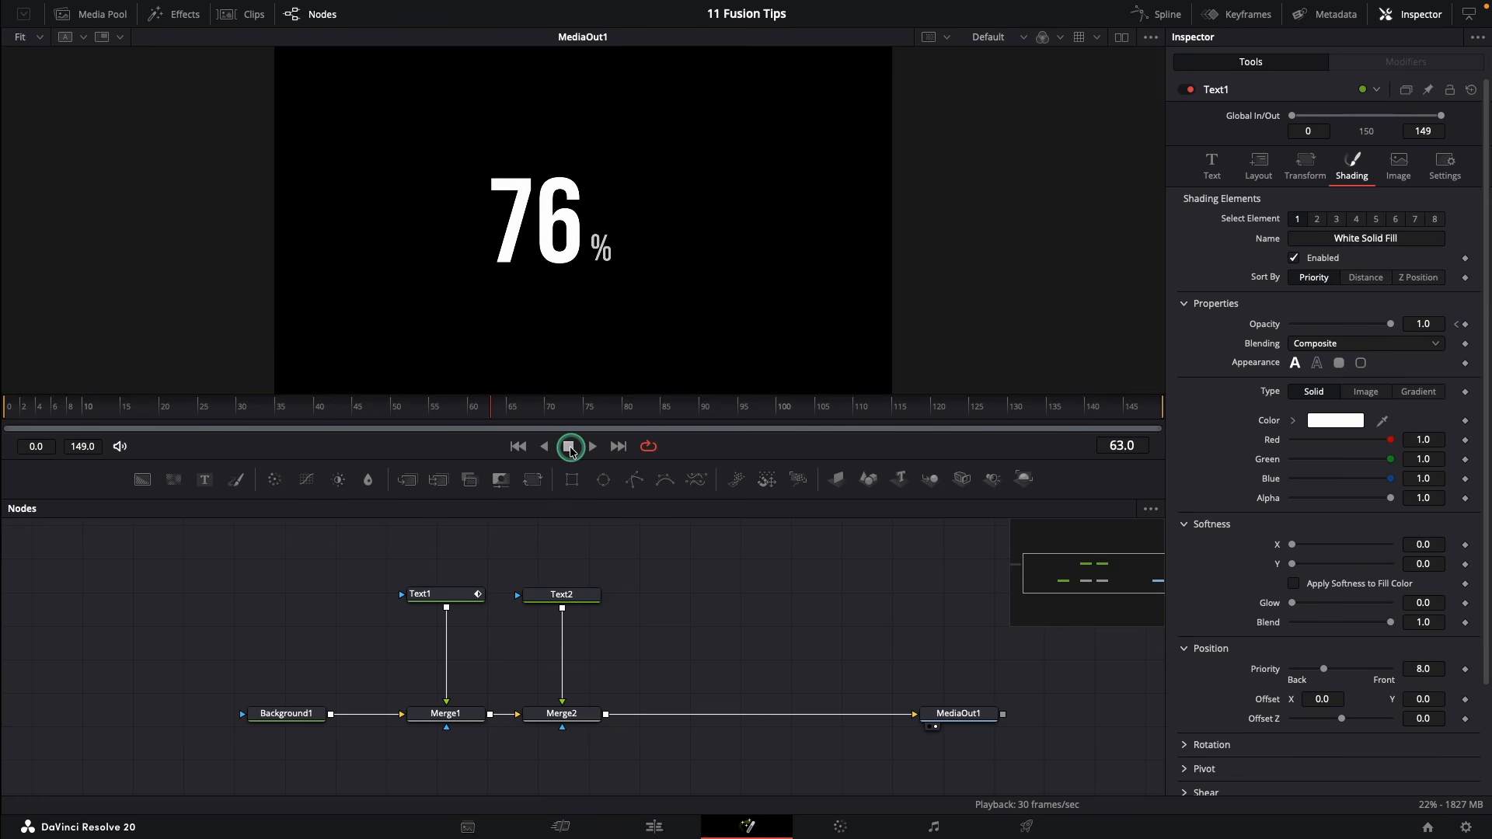
pyautogui.click(432, 593)
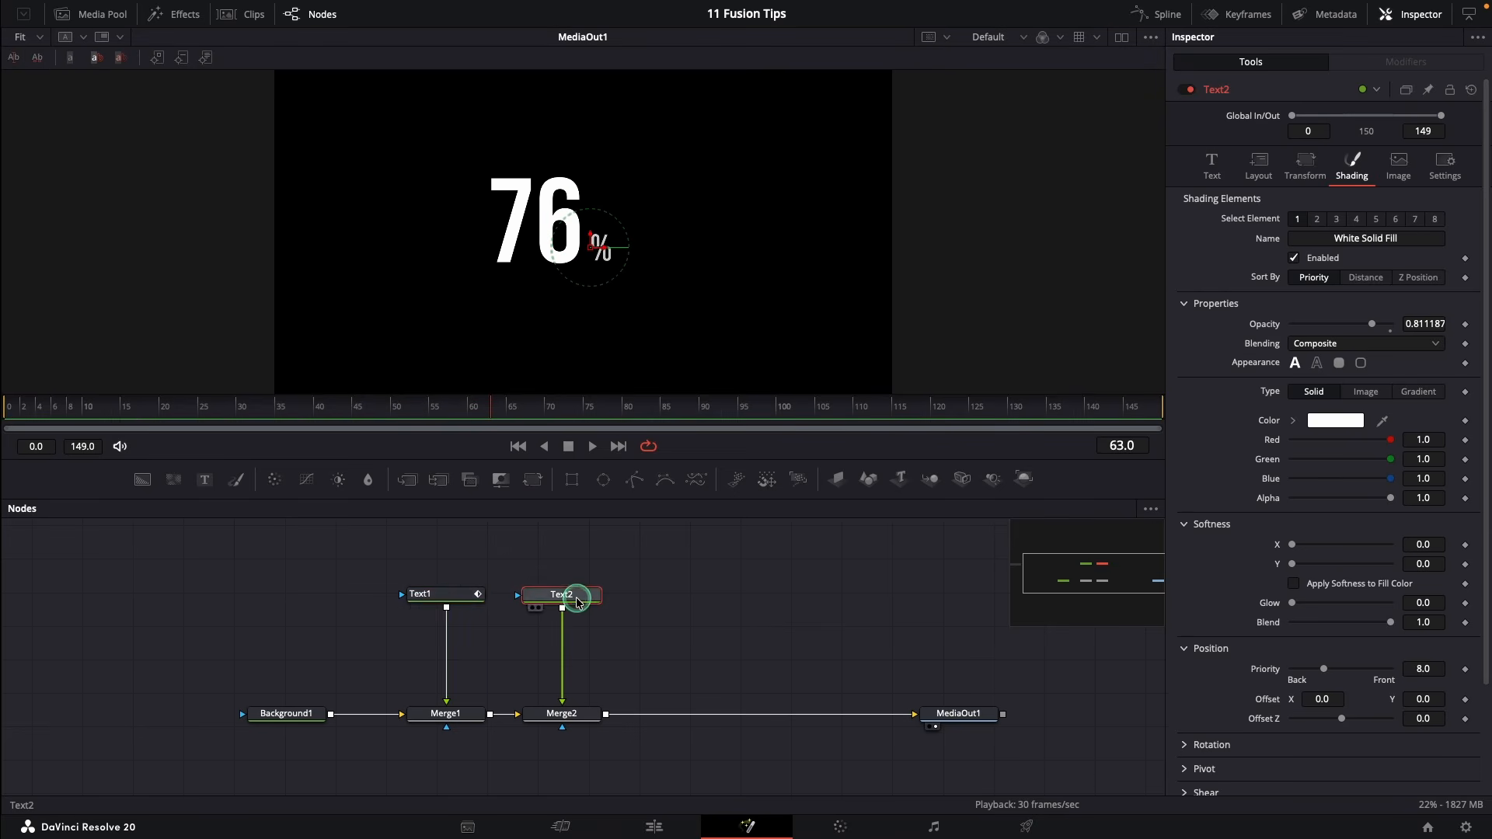
pyautogui.click(14, 418)
pyautogui.moveTo(14, 417); pyautogui.dragTo(355, 420)
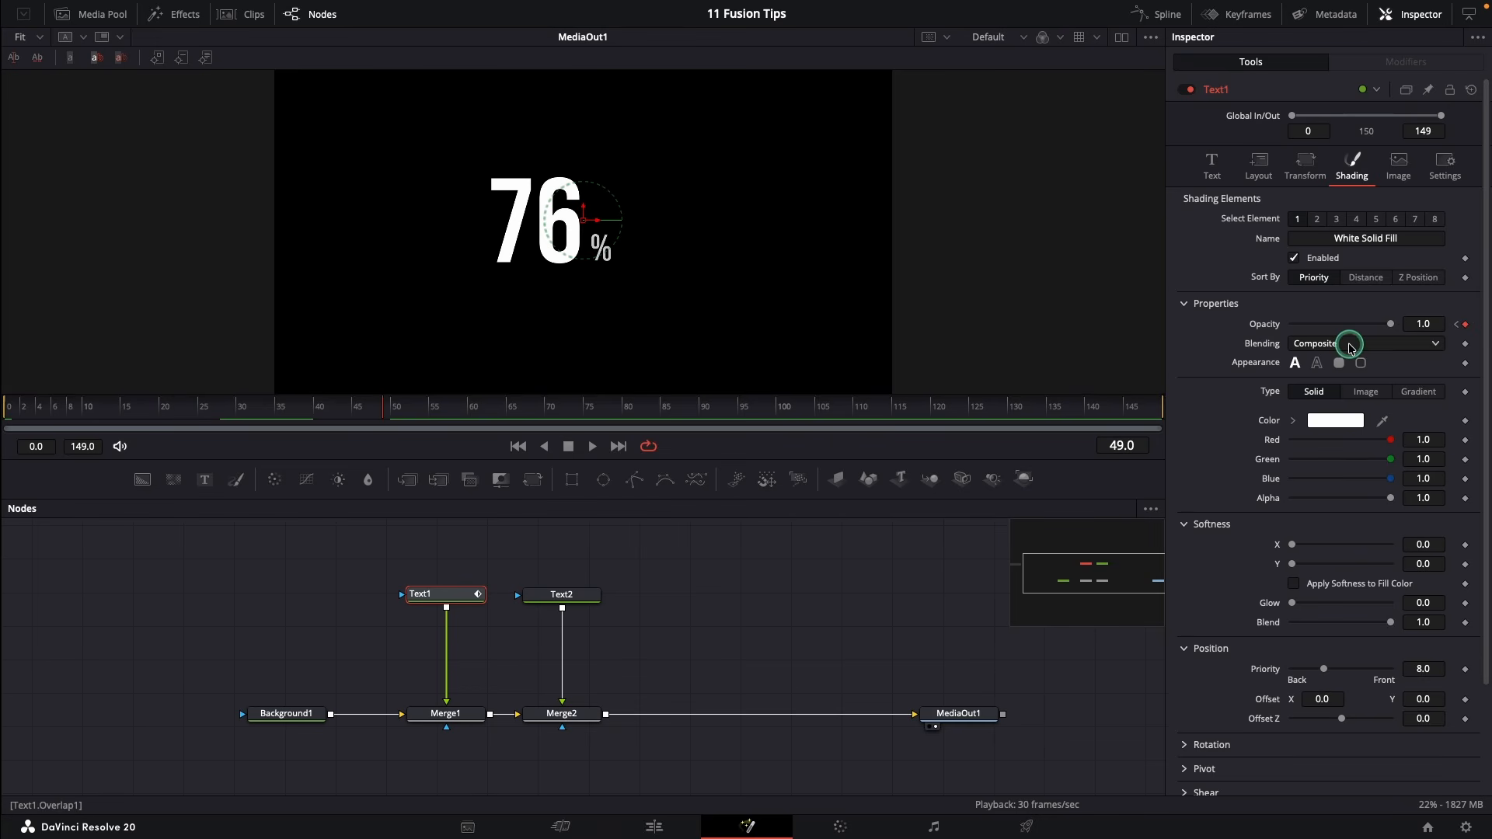
# Connect Text2's opacity to Text1's Opacity and replay to check the linked fade
pyautogui.click(569, 602)
pyautogui.rightClick(1465, 327)
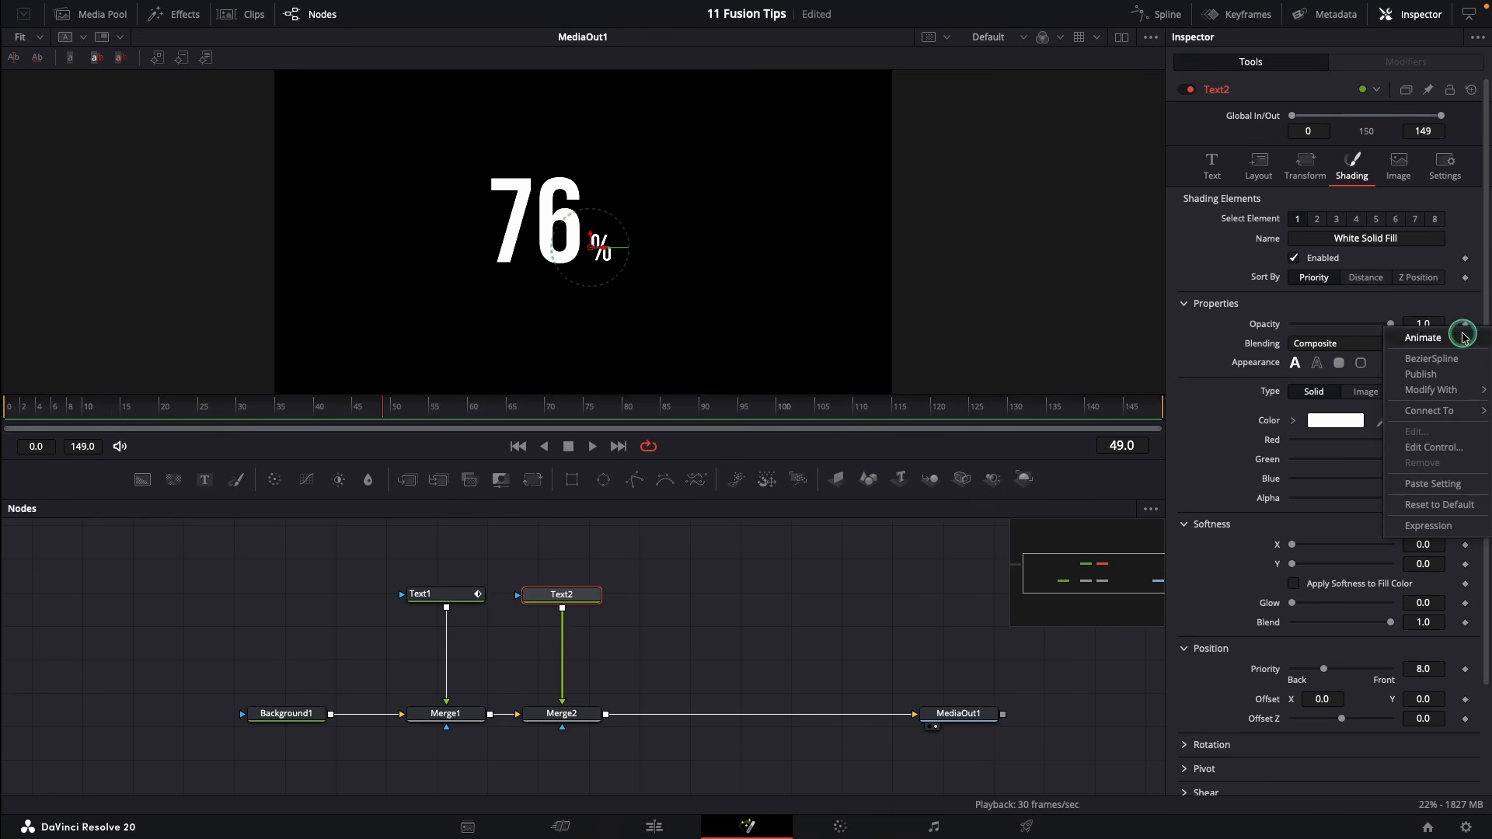
pyautogui.moveTo(1428, 411)
pyautogui.moveTo(1365, 432)
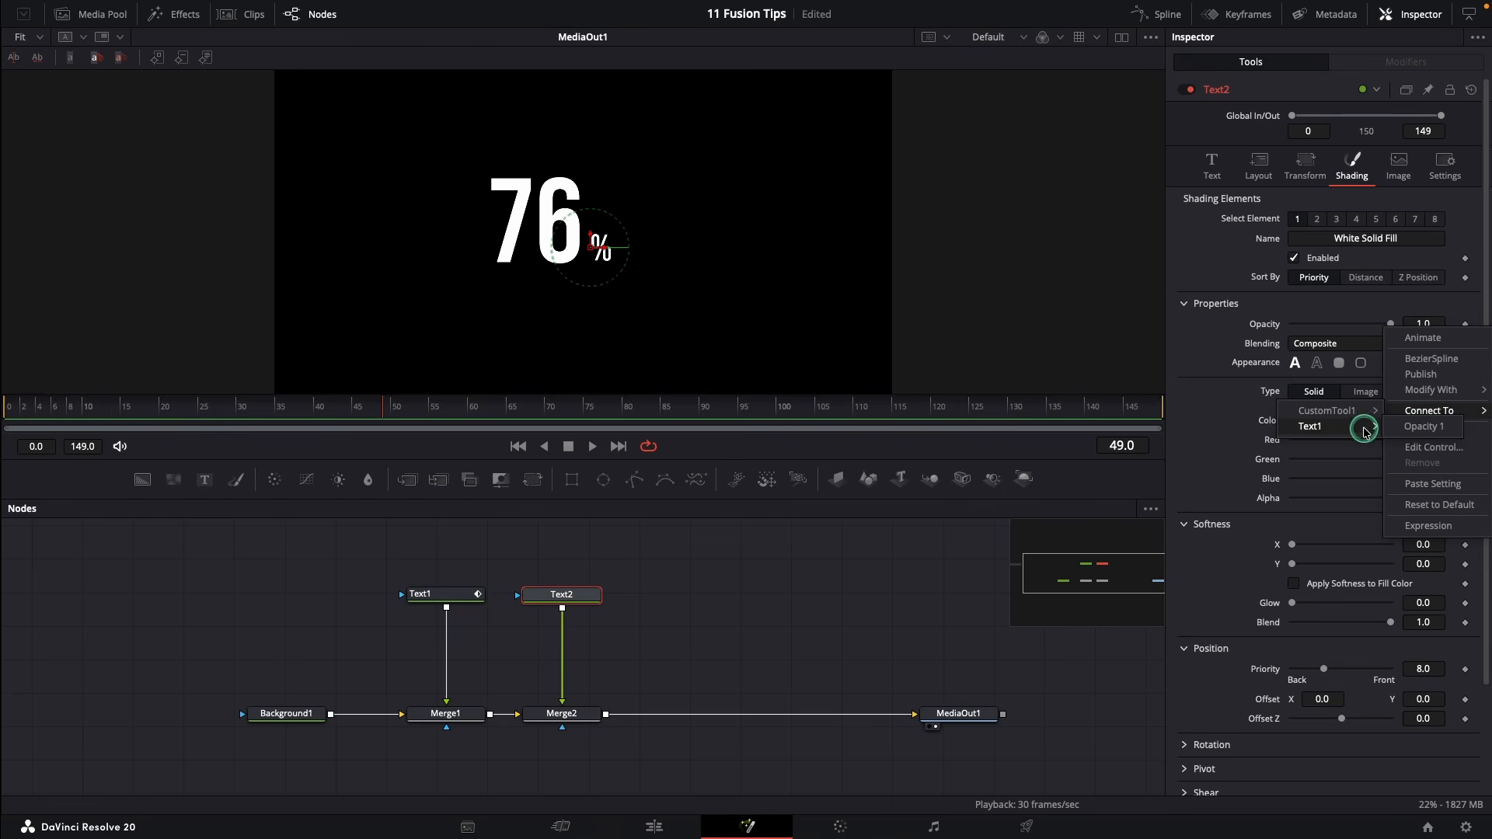
pyautogui.click(1421, 428)
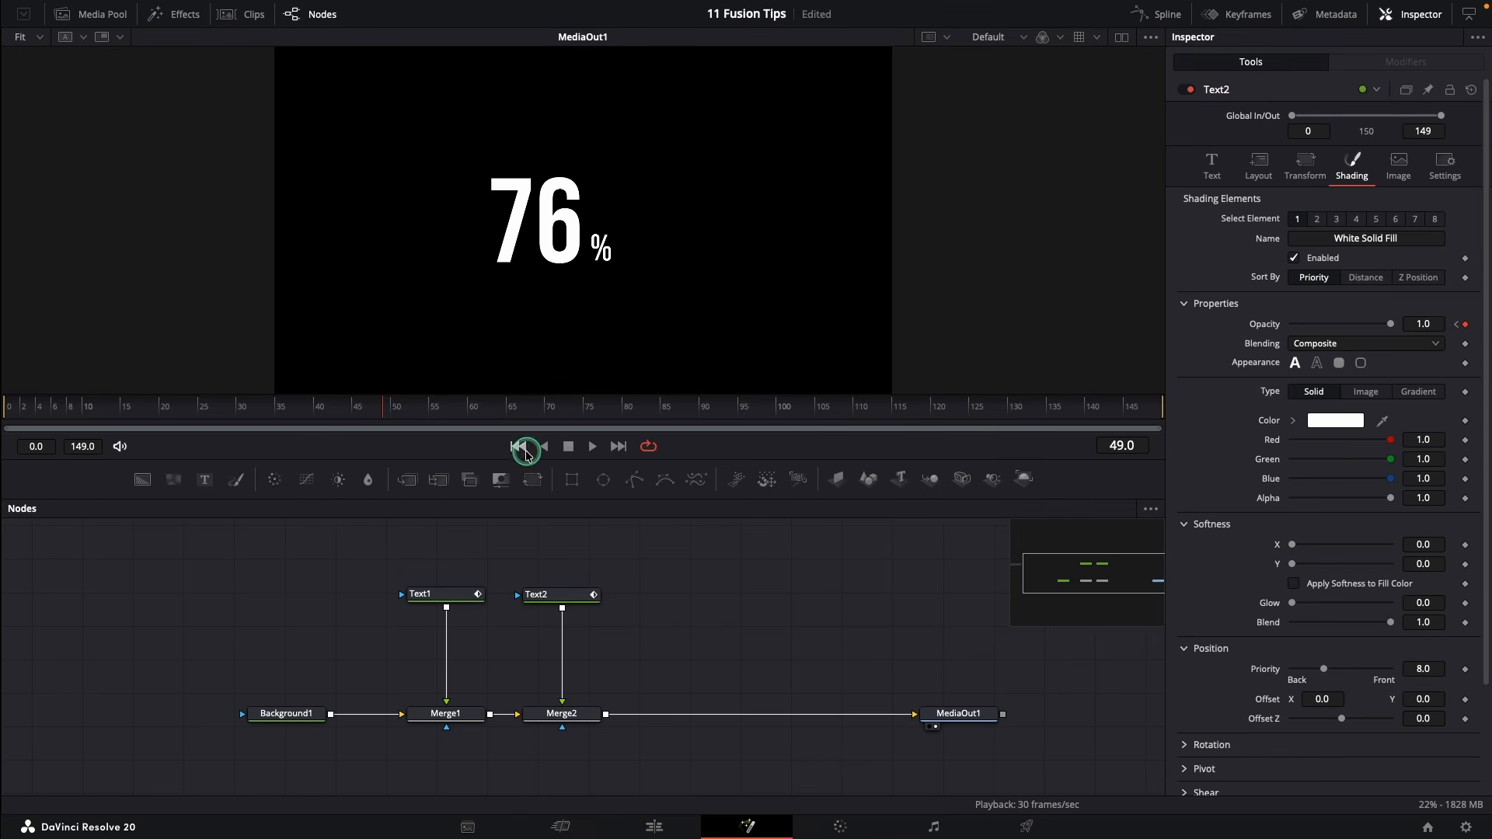
pyautogui.click(517, 446)
pyautogui.click(595, 447)
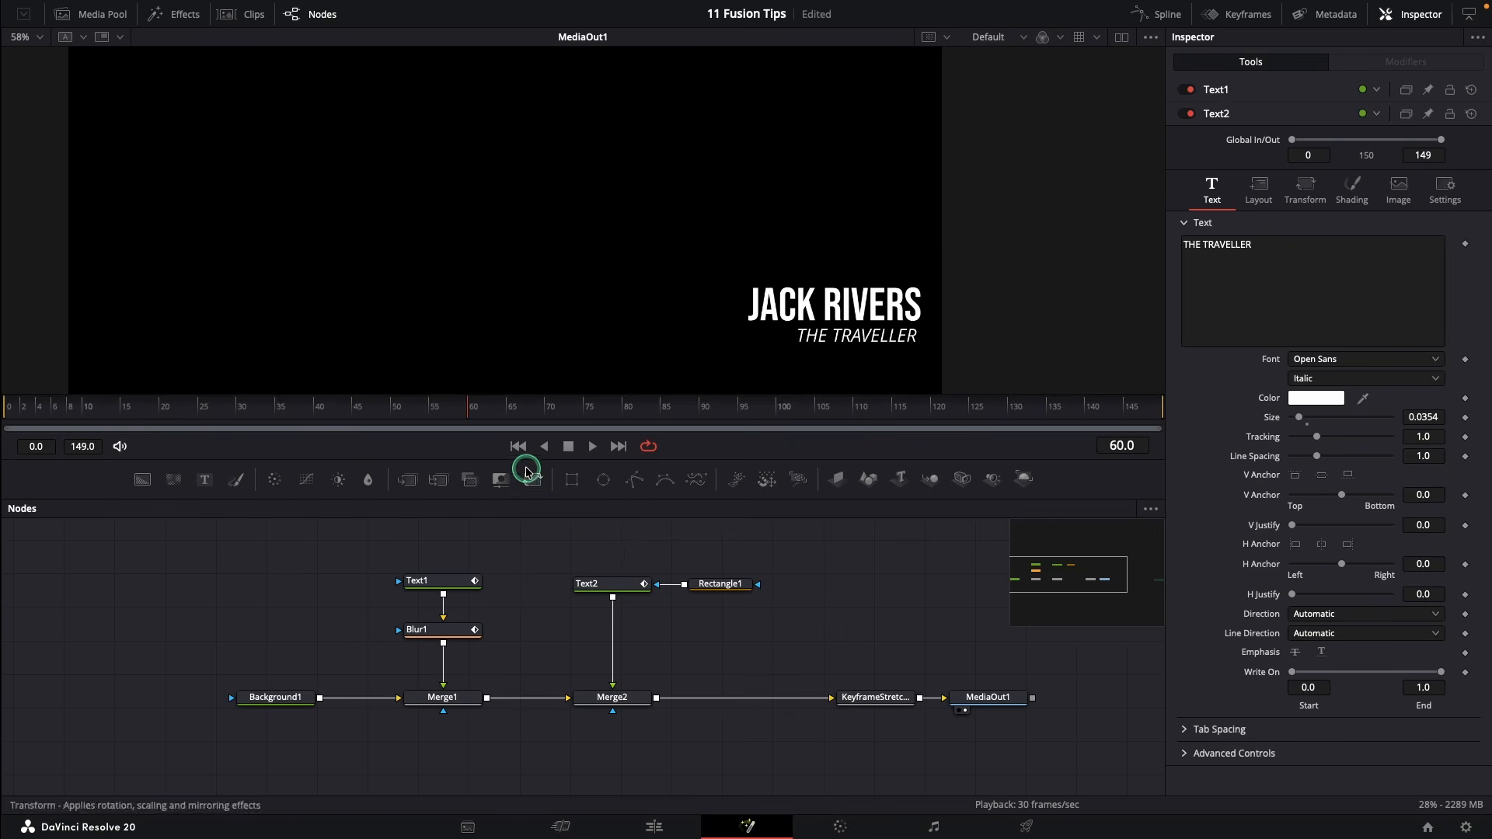
pyautogui.click(516, 447)
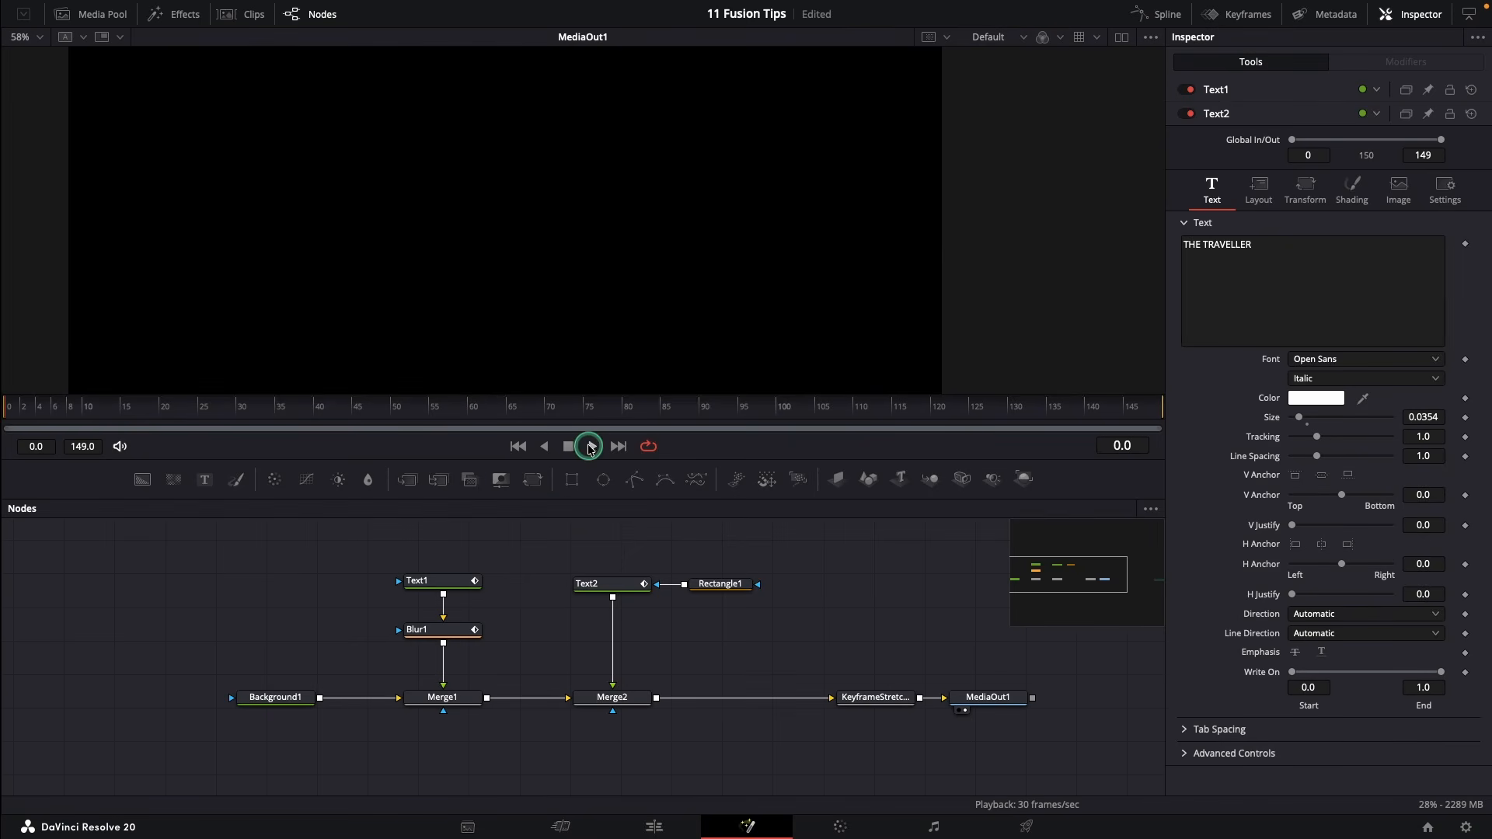
pyautogui.click(593, 447)
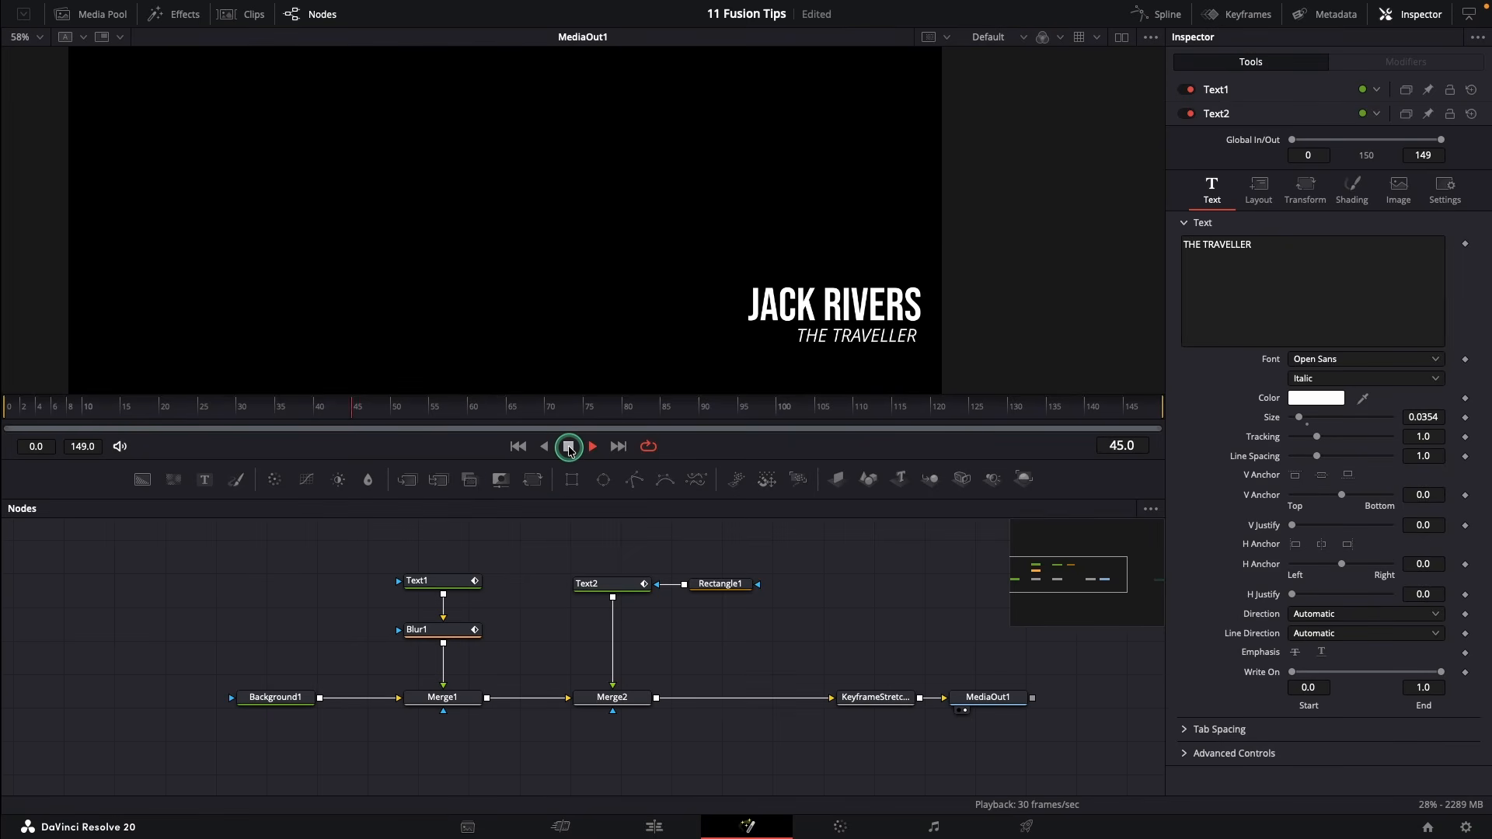
pyautogui.click(570, 449)
# Box-select Text1 and Text2 and batch-rename them with F2, naming Text1 'Title'
pyautogui.click(336, 405)
pyautogui.click(417, 582)
pyautogui.click(584, 584)
pyautogui.click(461, 547)
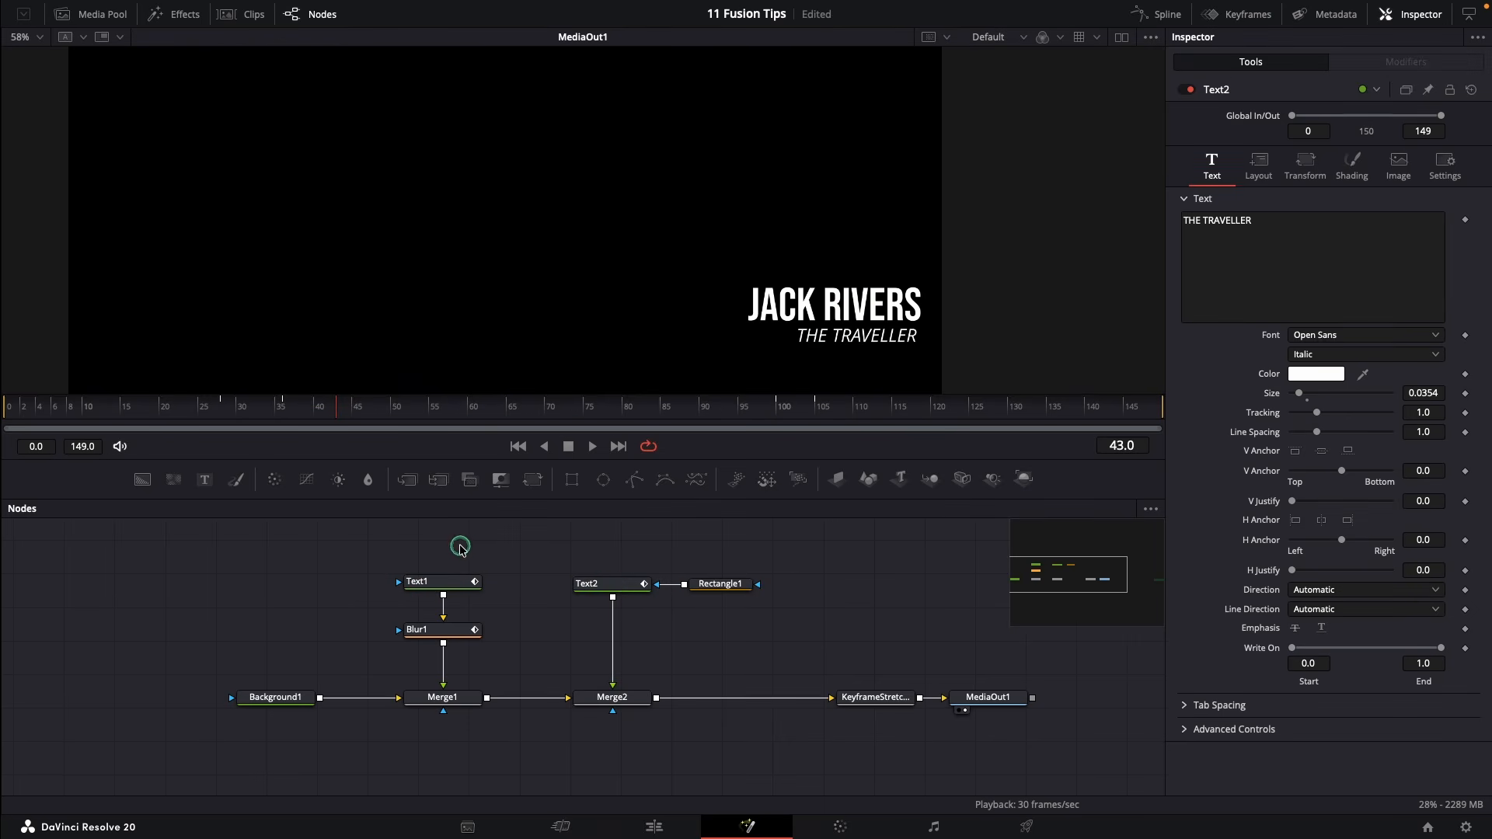
pyautogui.moveTo(366, 552); pyautogui.dragTo(621, 615)
pyautogui.press('F2')
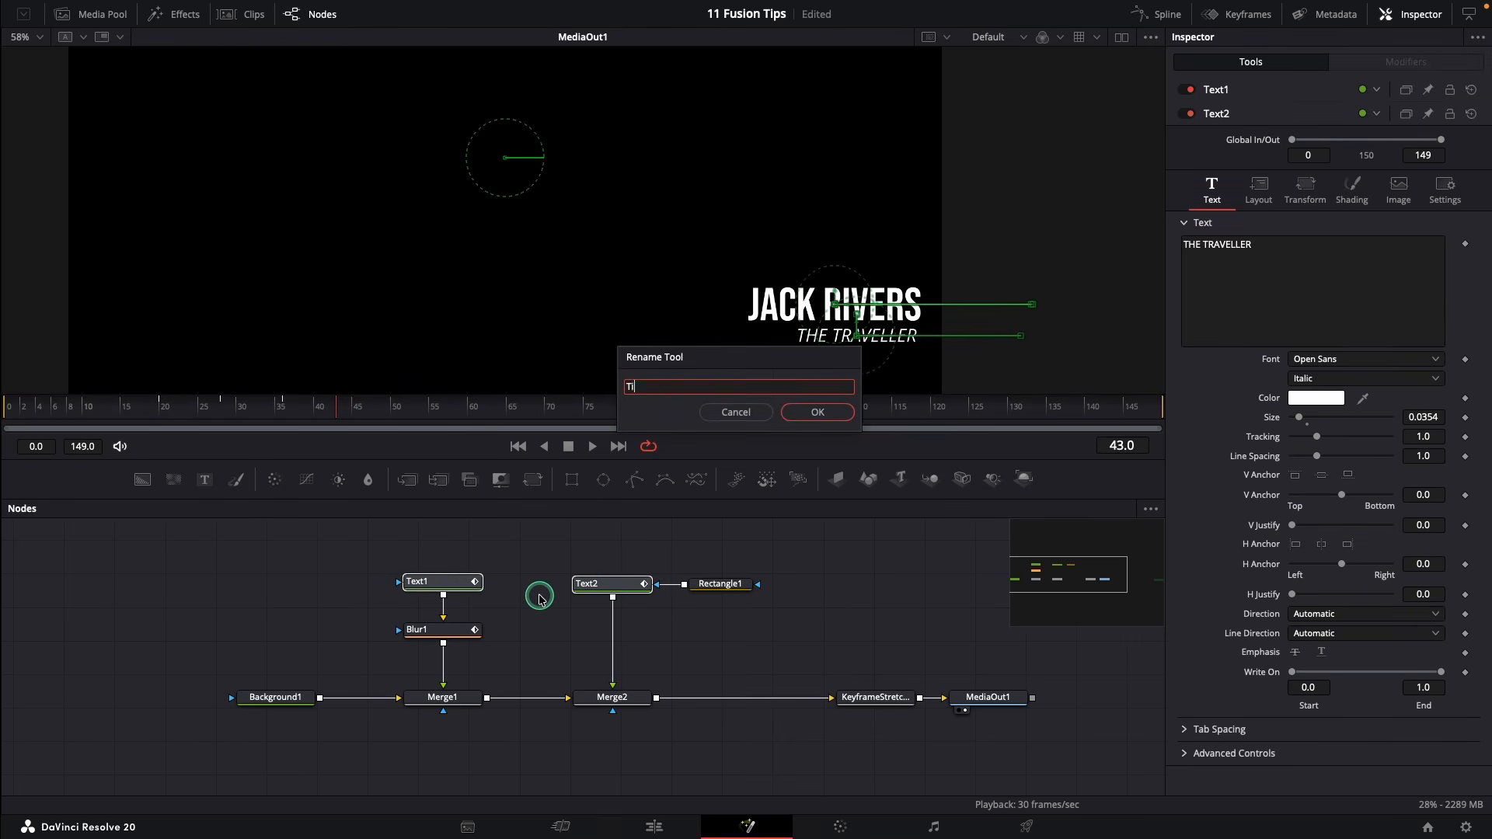
pyautogui.press('Return')
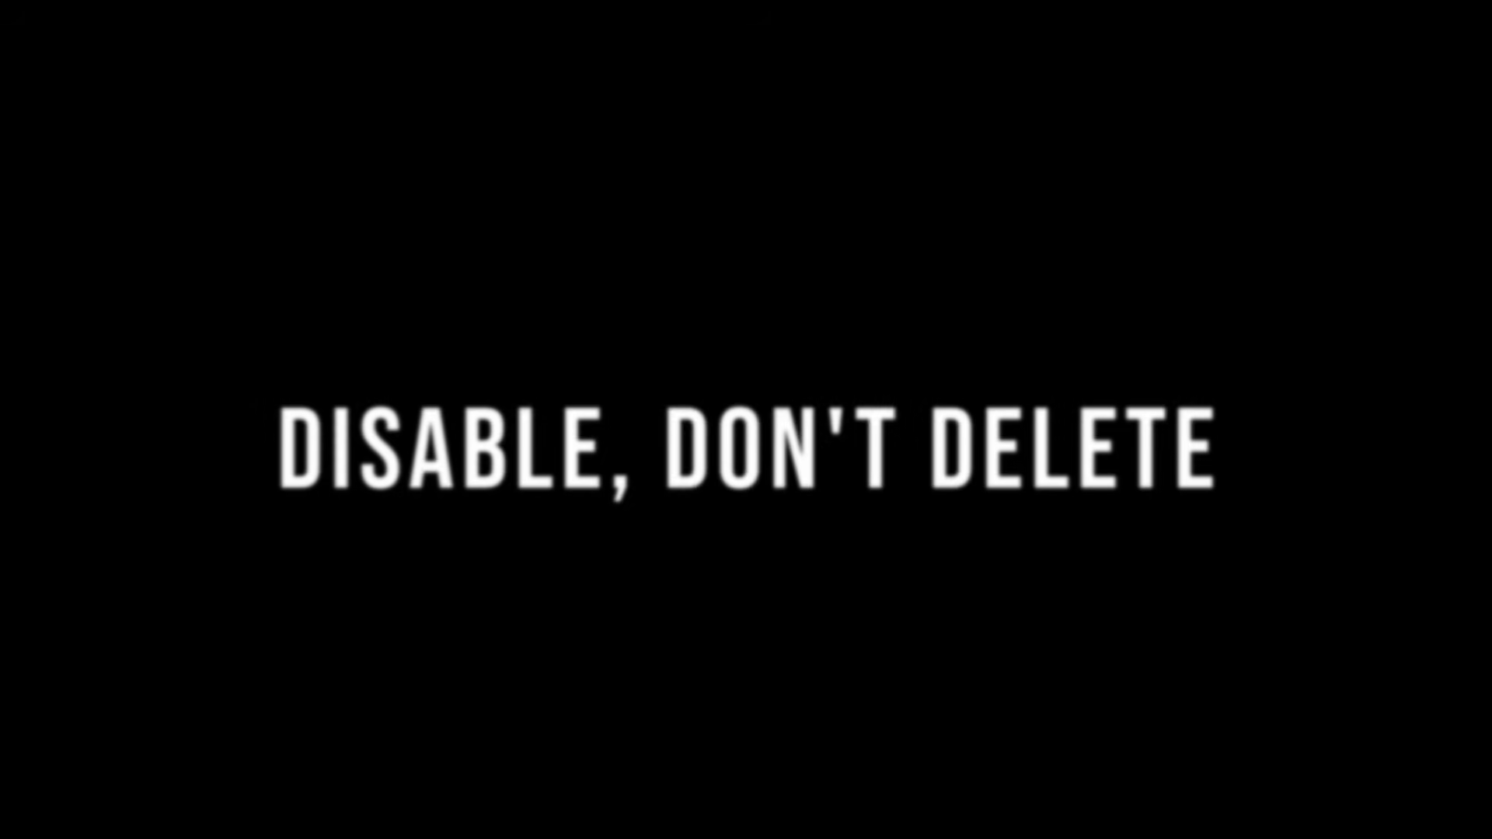
pyautogui.click(592, 448)
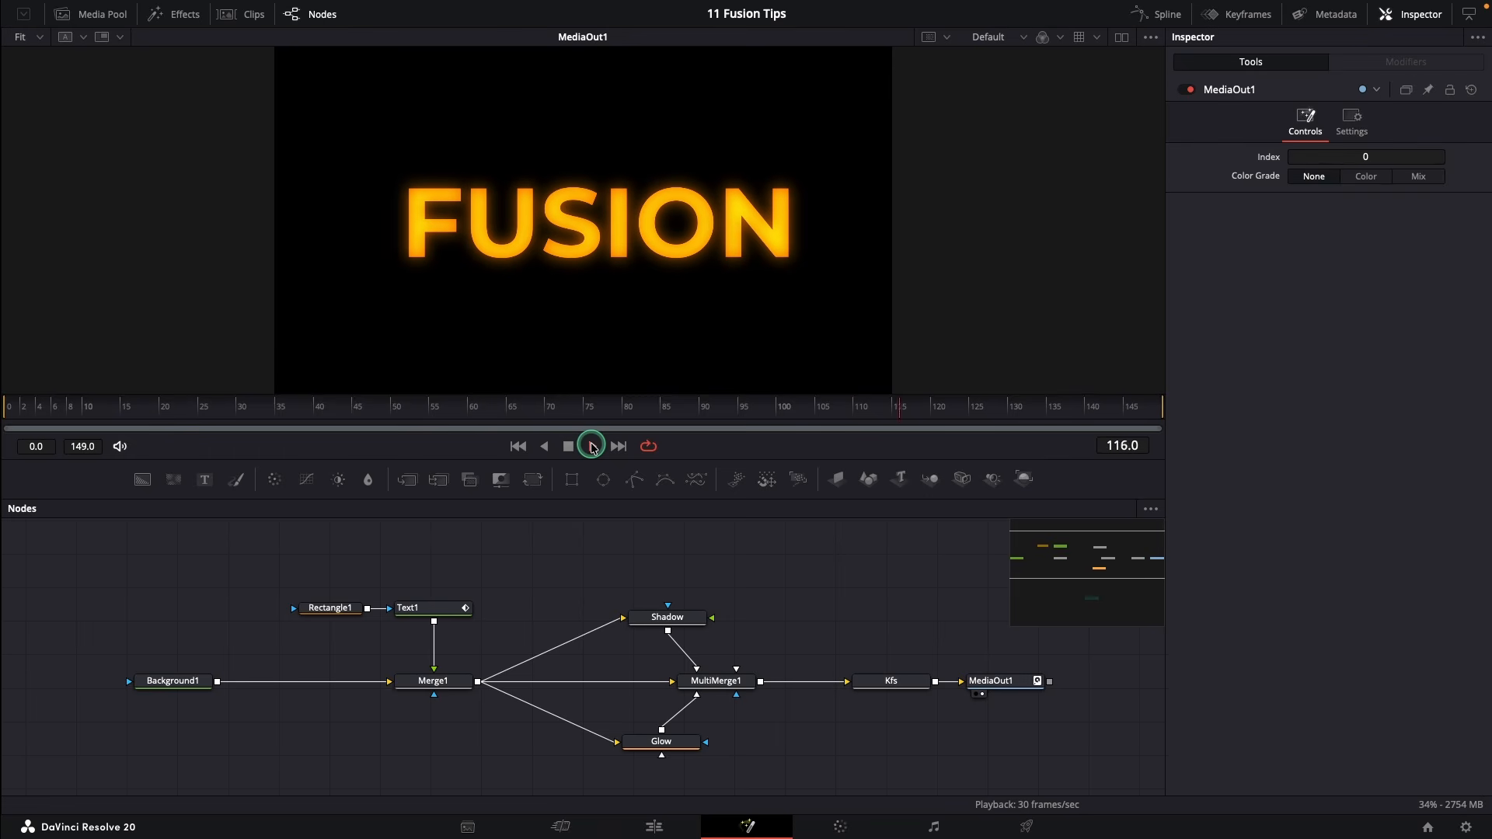
pyautogui.click(571, 448)
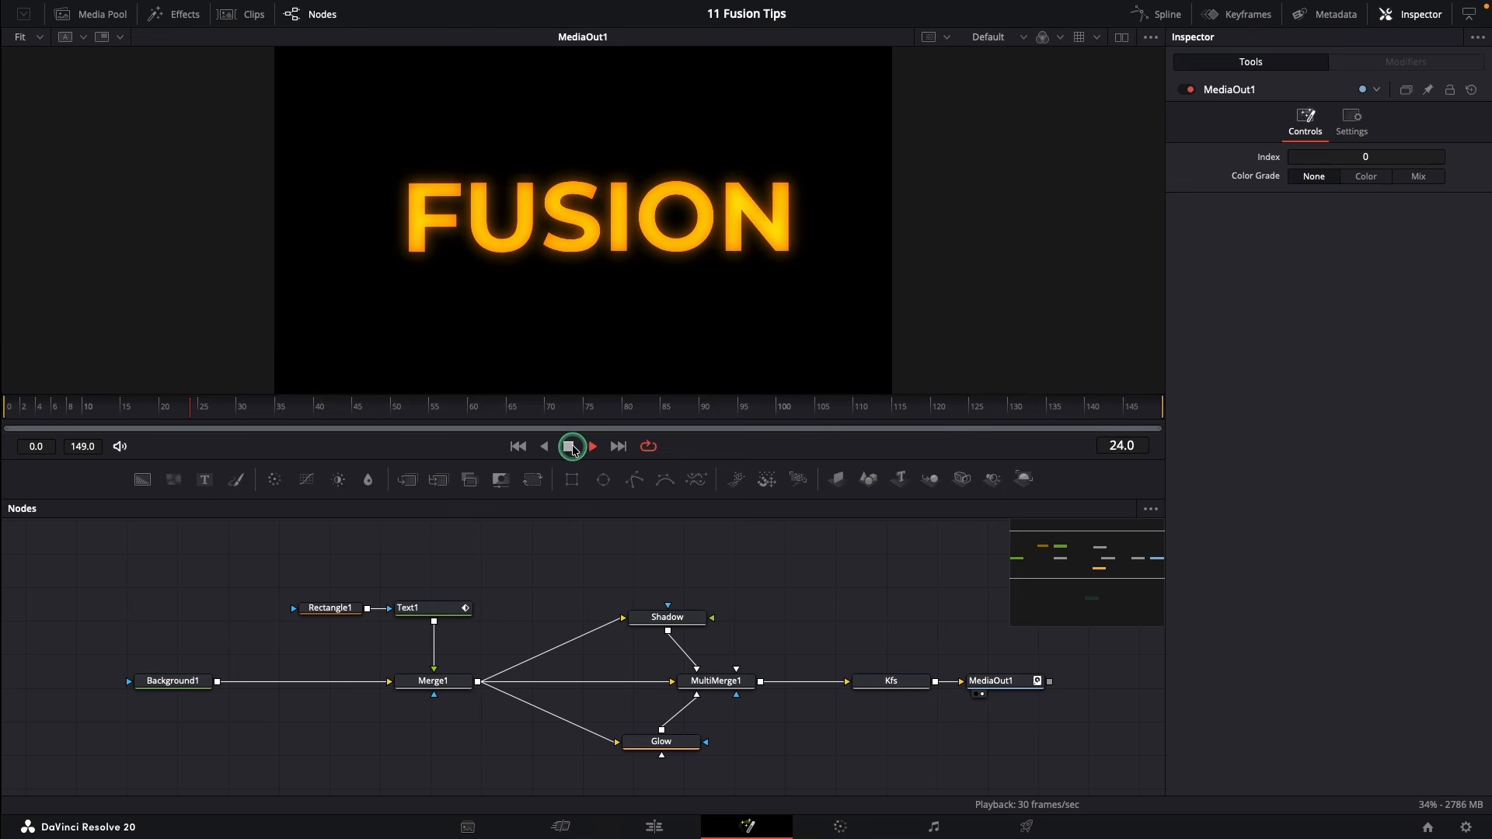
pyautogui.click(667, 743)
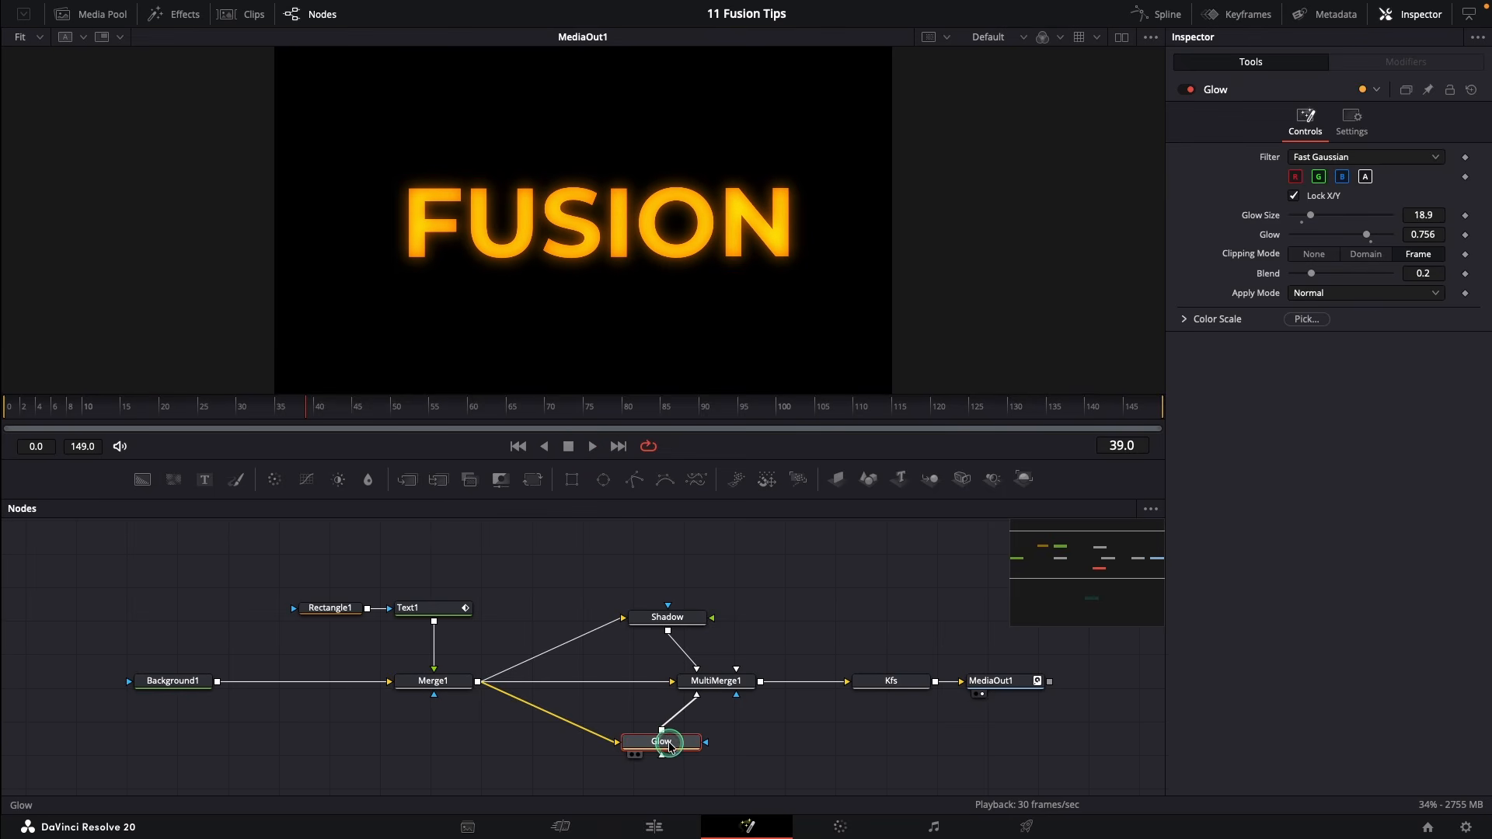
pyautogui.press('Delete')
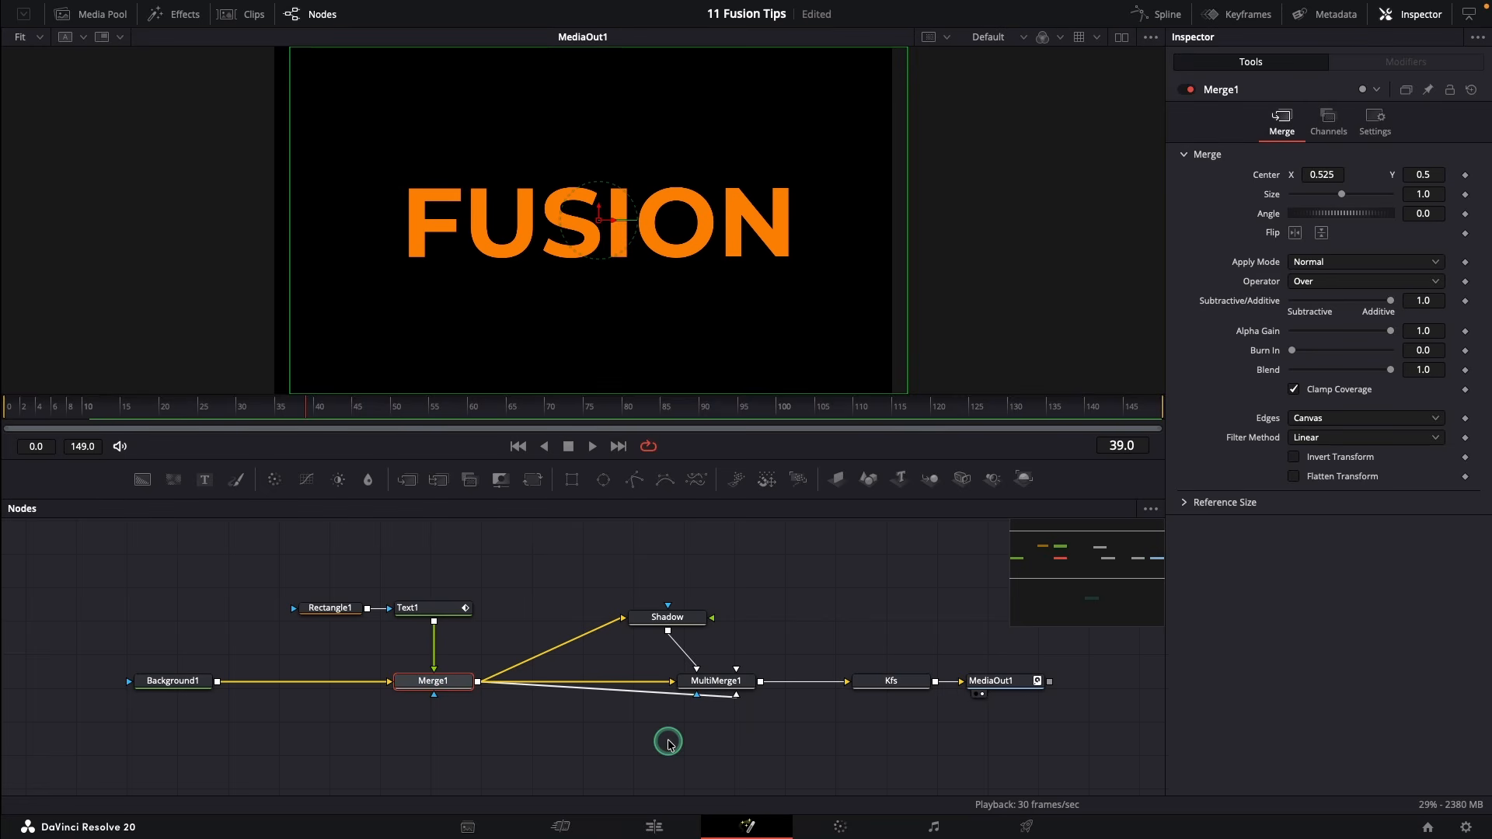
pyautogui.press('super+z')
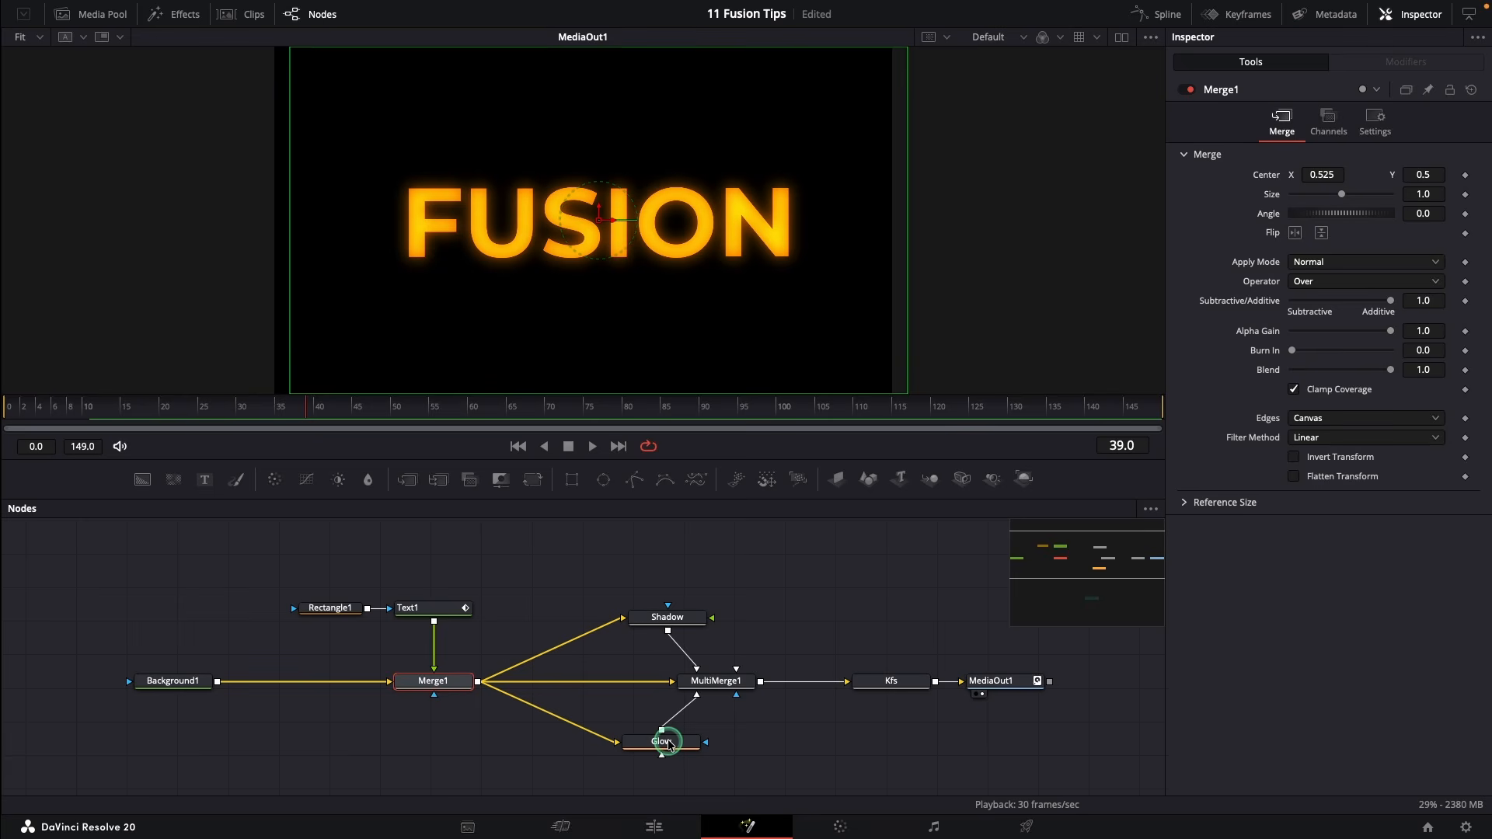
pyautogui.click(669, 745)
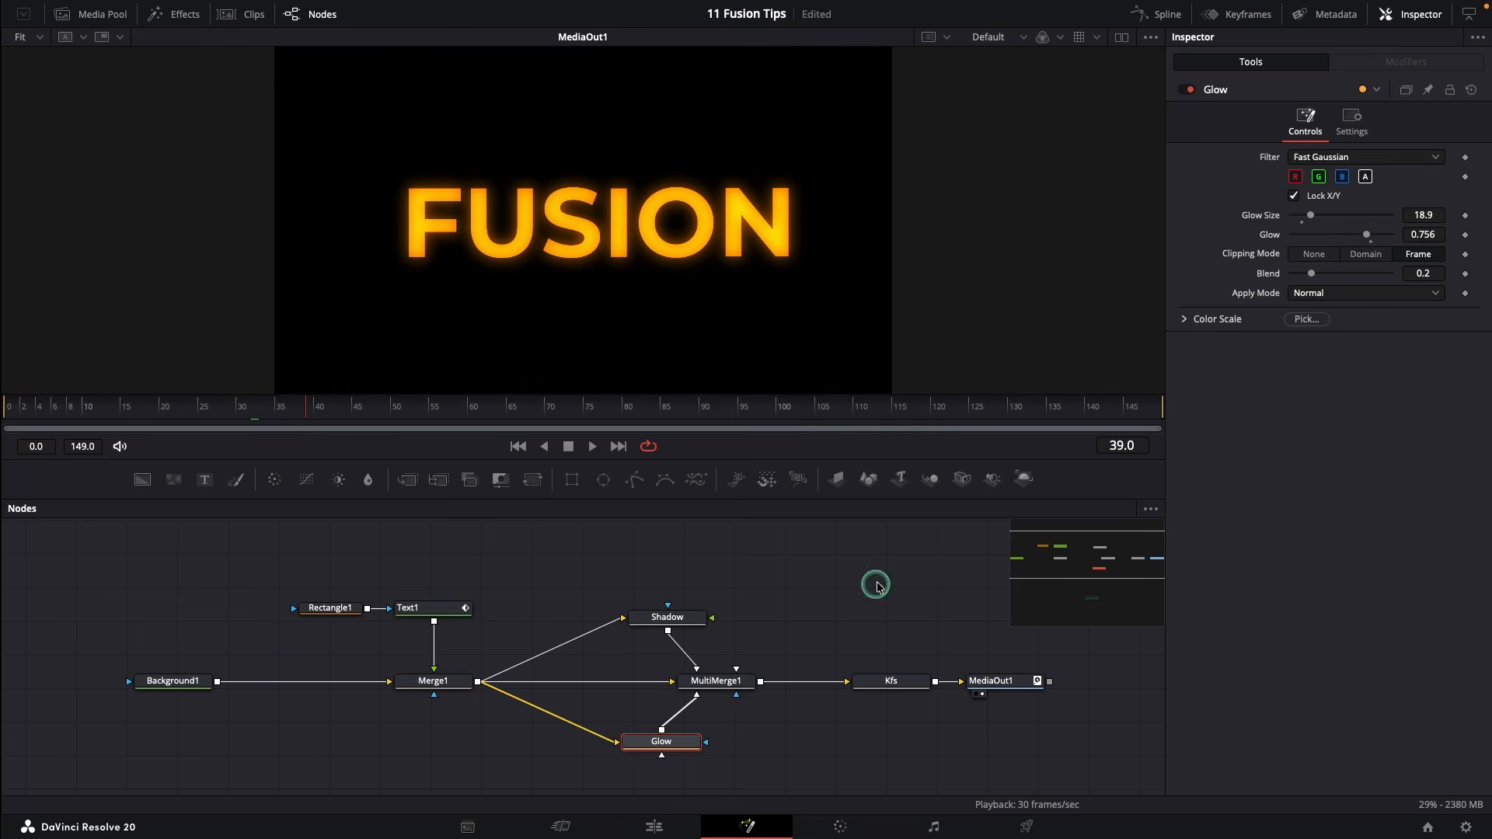
pyautogui.click(1188, 90)
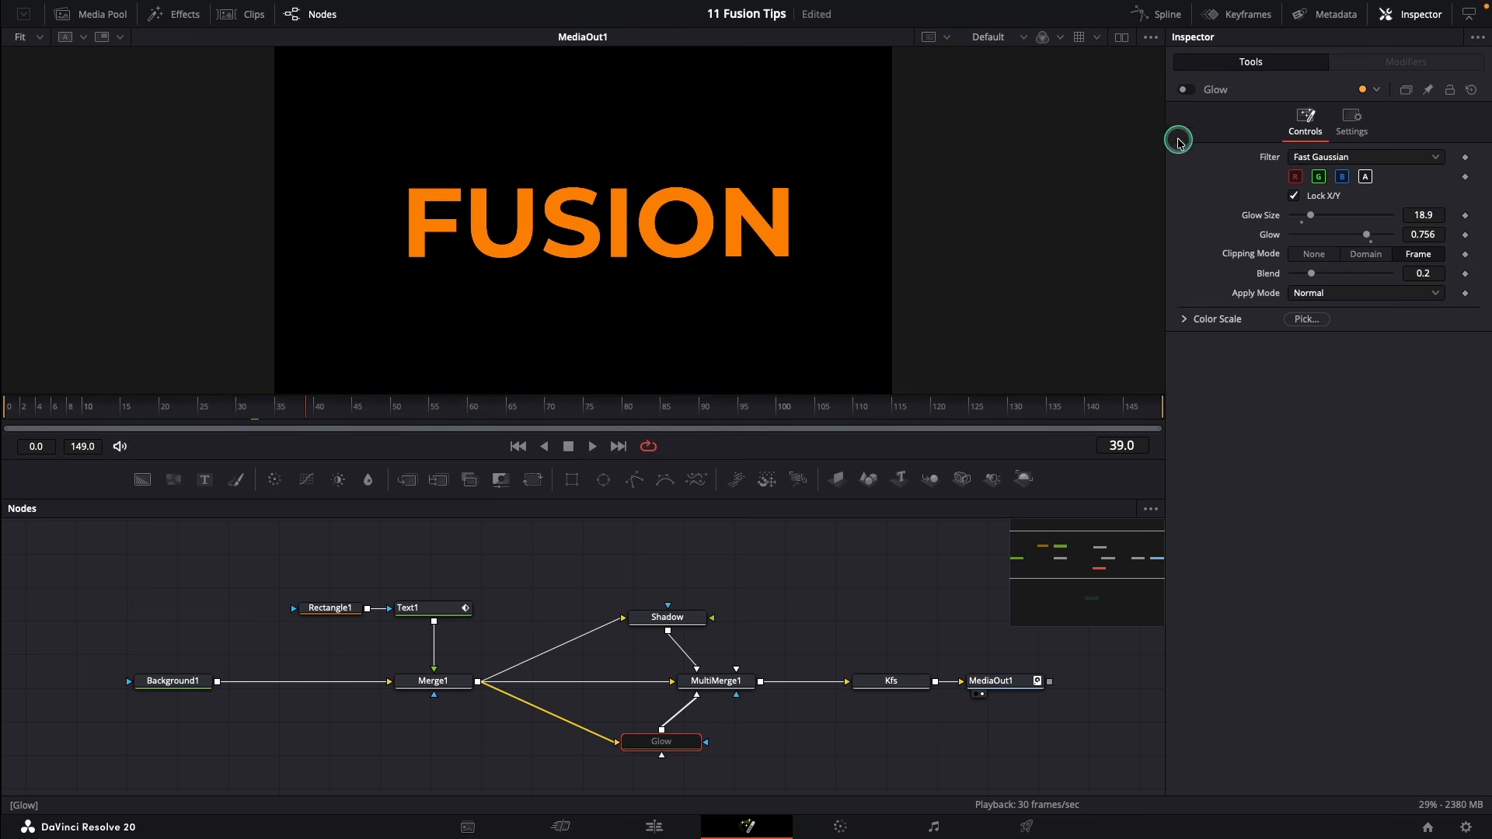
pyautogui.click(1187, 91)
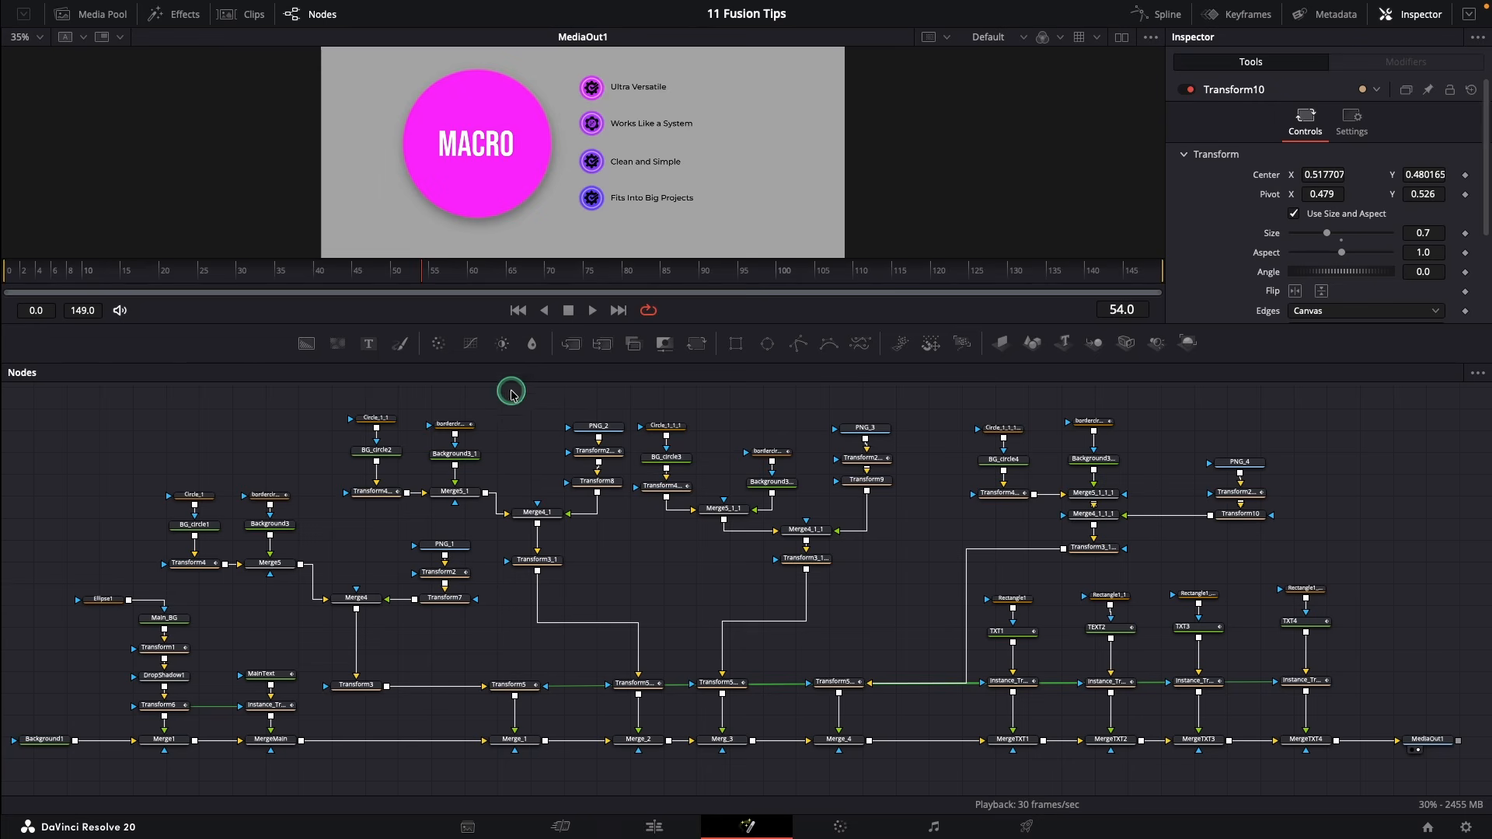
# Play the MACRO animation, then scrub it from frame 25 to frame 39
pyautogui.click(517, 310)
pyautogui.click(593, 311)
pyautogui.click(568, 310)
pyautogui.click(200, 279)
pyautogui.moveTo(201, 278); pyautogui.dragTo(364, 280)
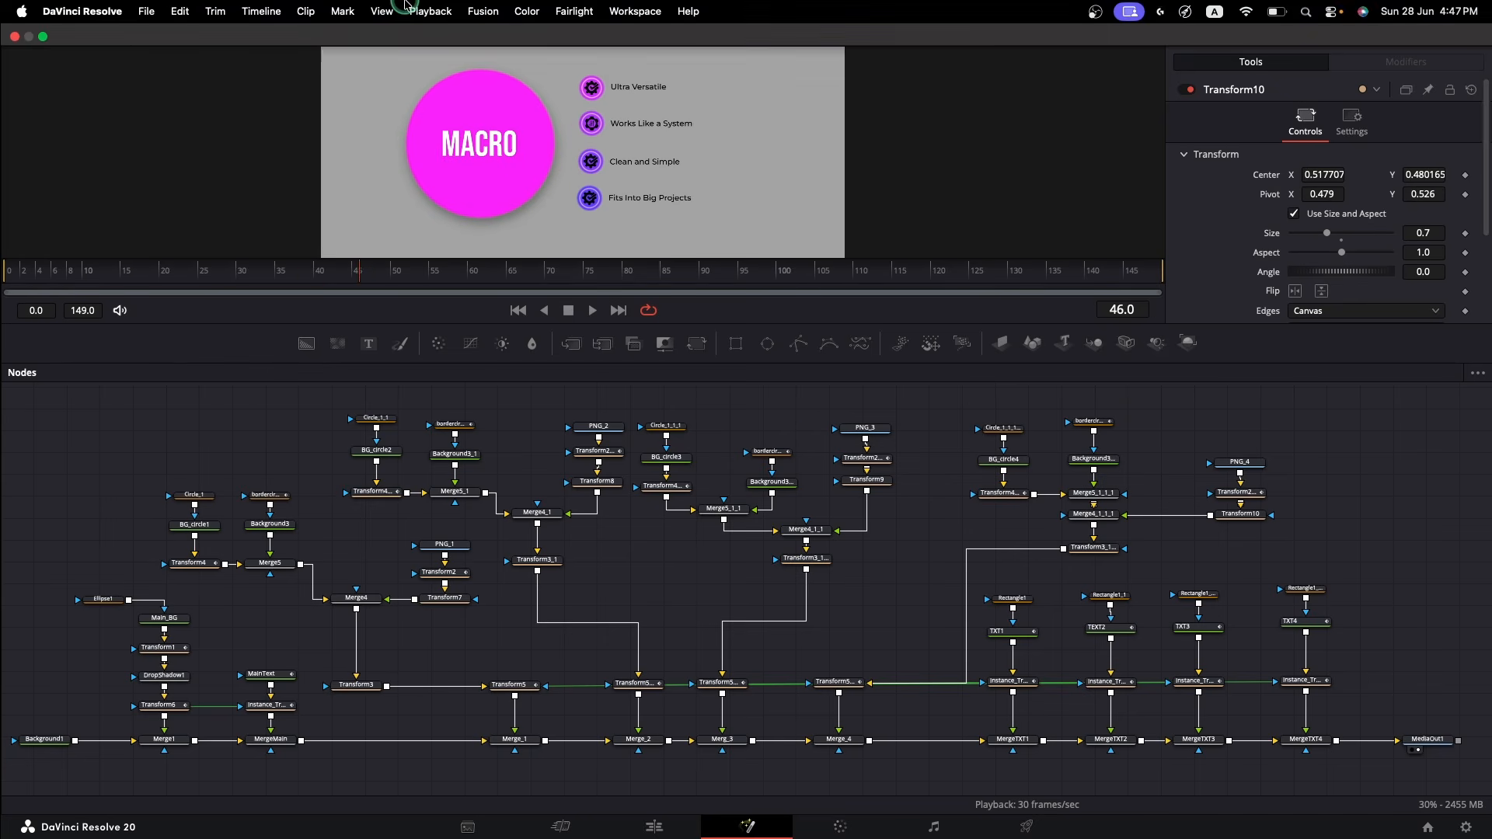
# Set the render cache mode to Smart, replay from the start, and select MergeTXT4
pyautogui.click(428, 11)
pyautogui.moveTo(477, 109)
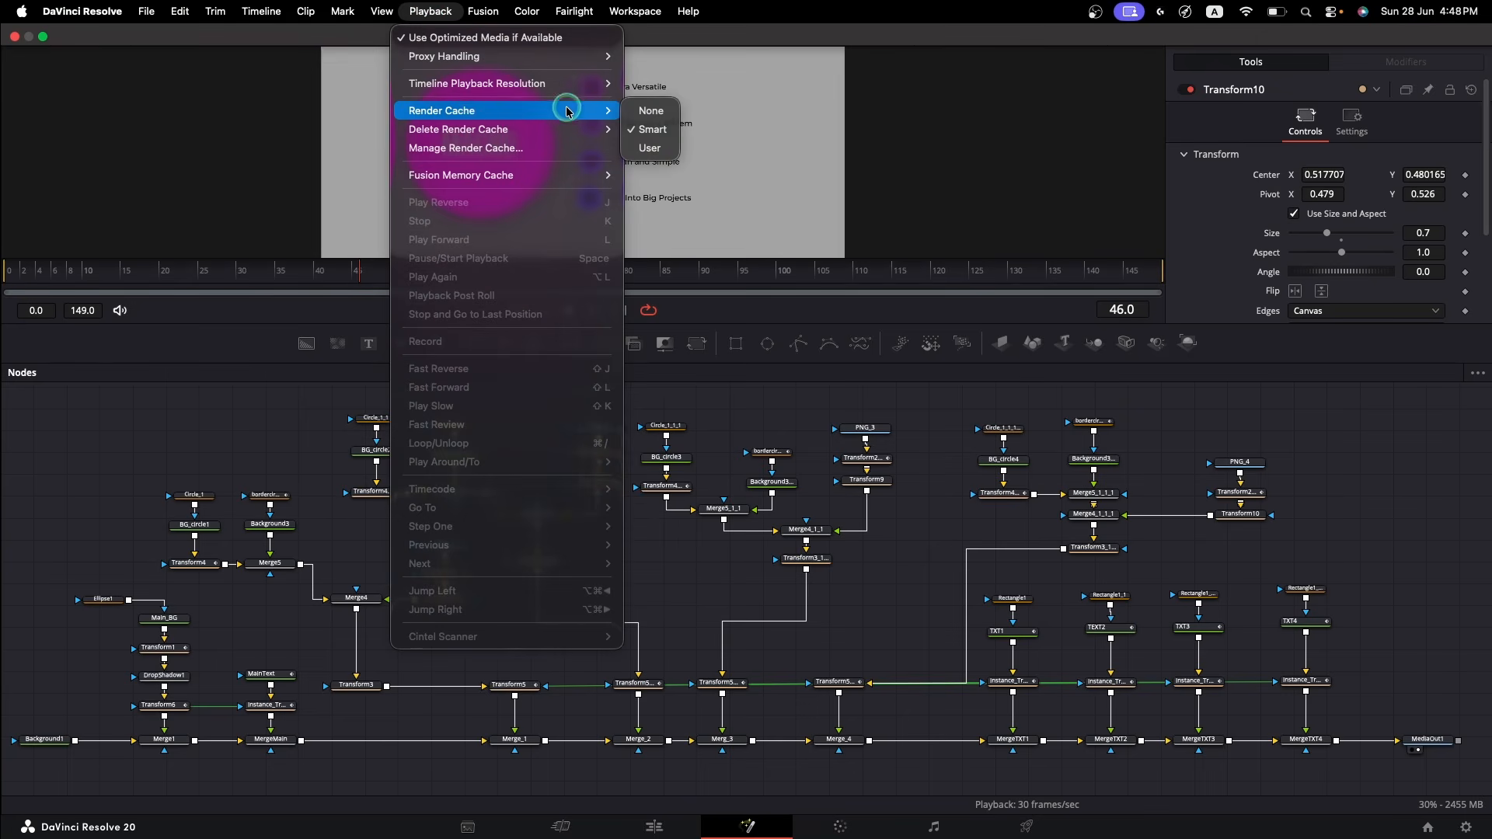
pyautogui.click(657, 136)
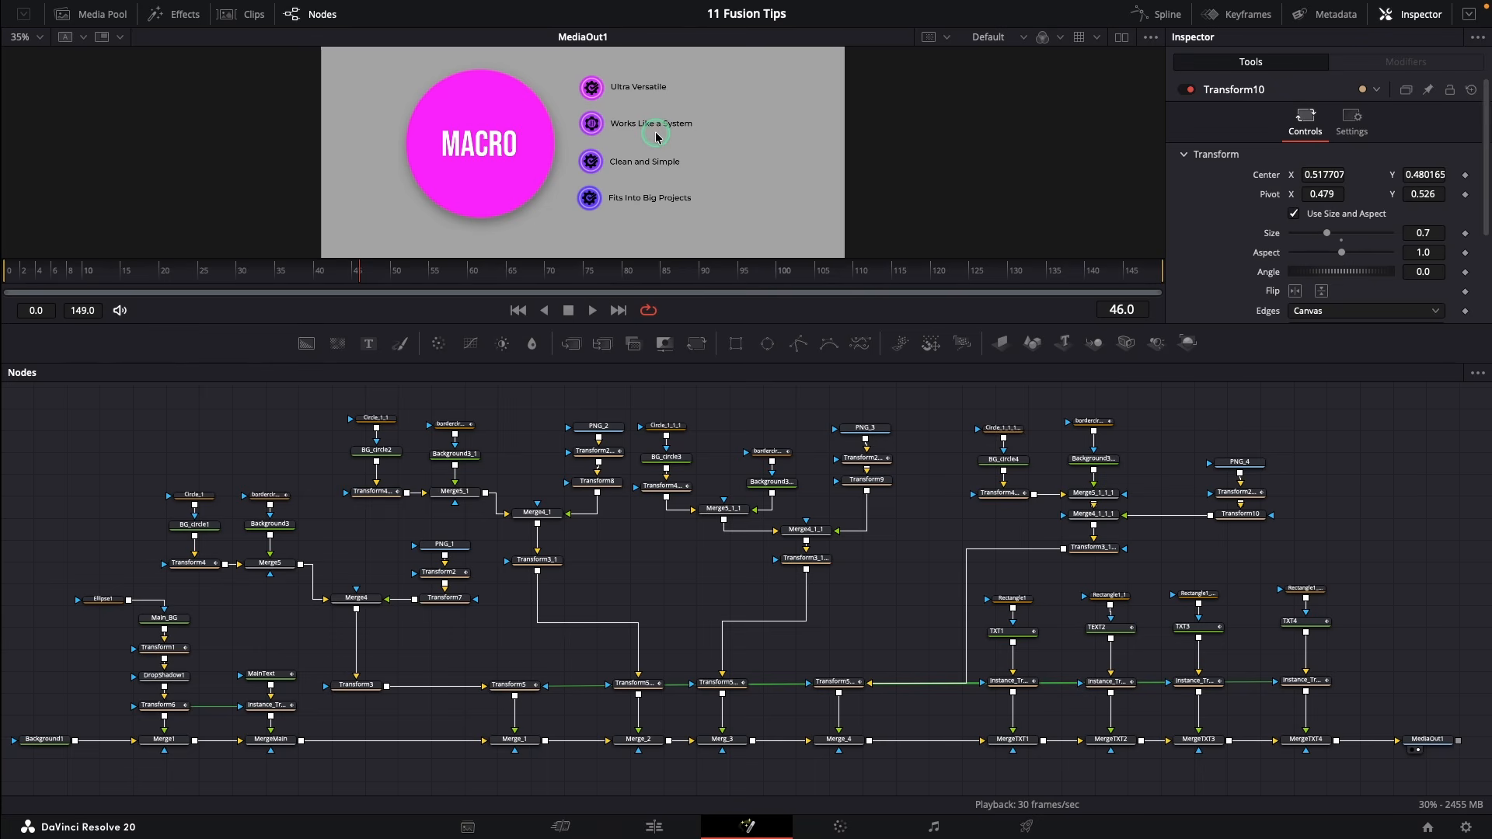
pyautogui.click(519, 311)
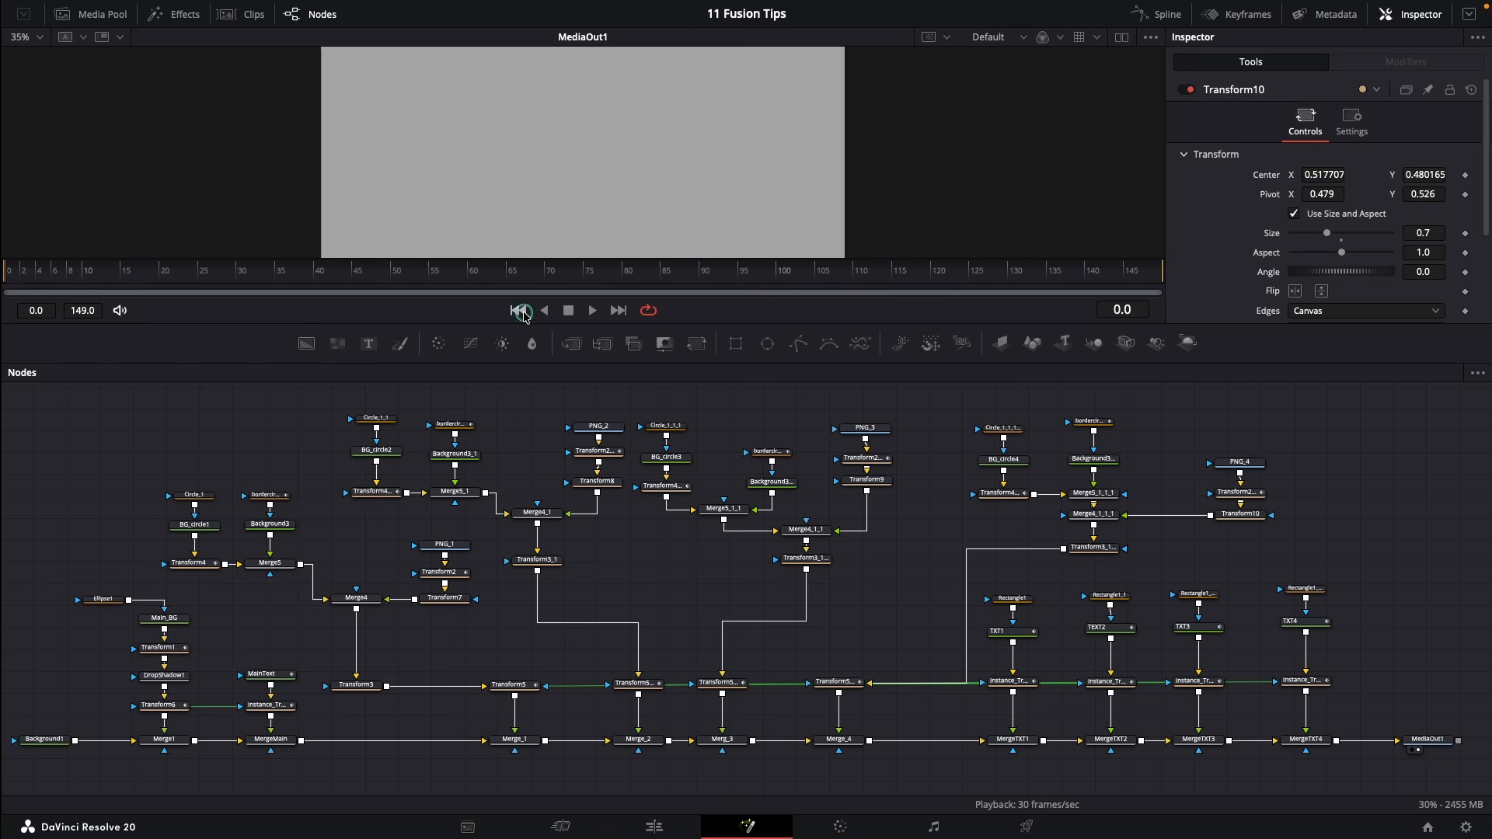
pyautogui.click(592, 310)
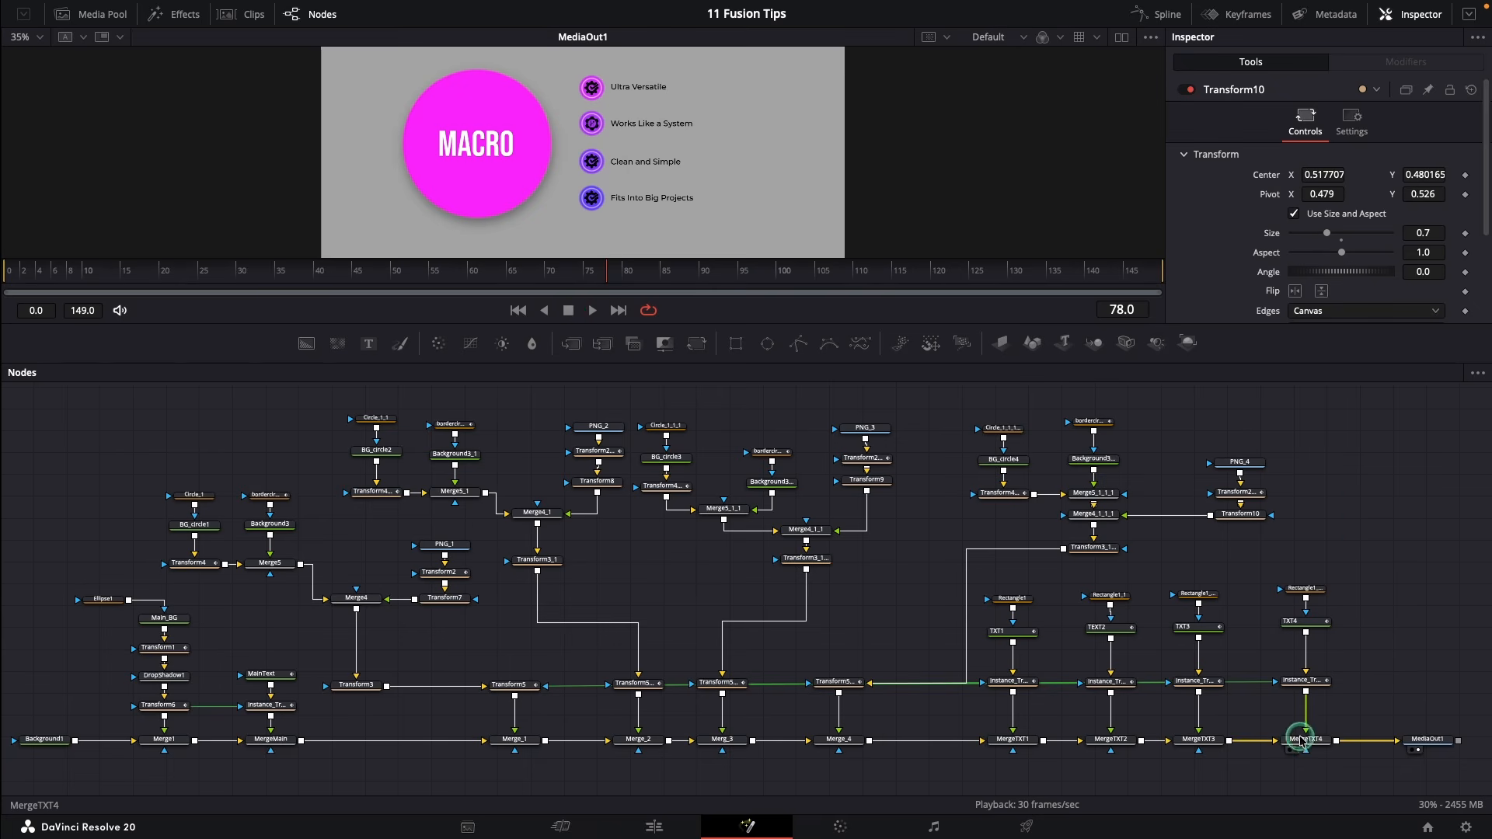
pyautogui.click(1308, 741)
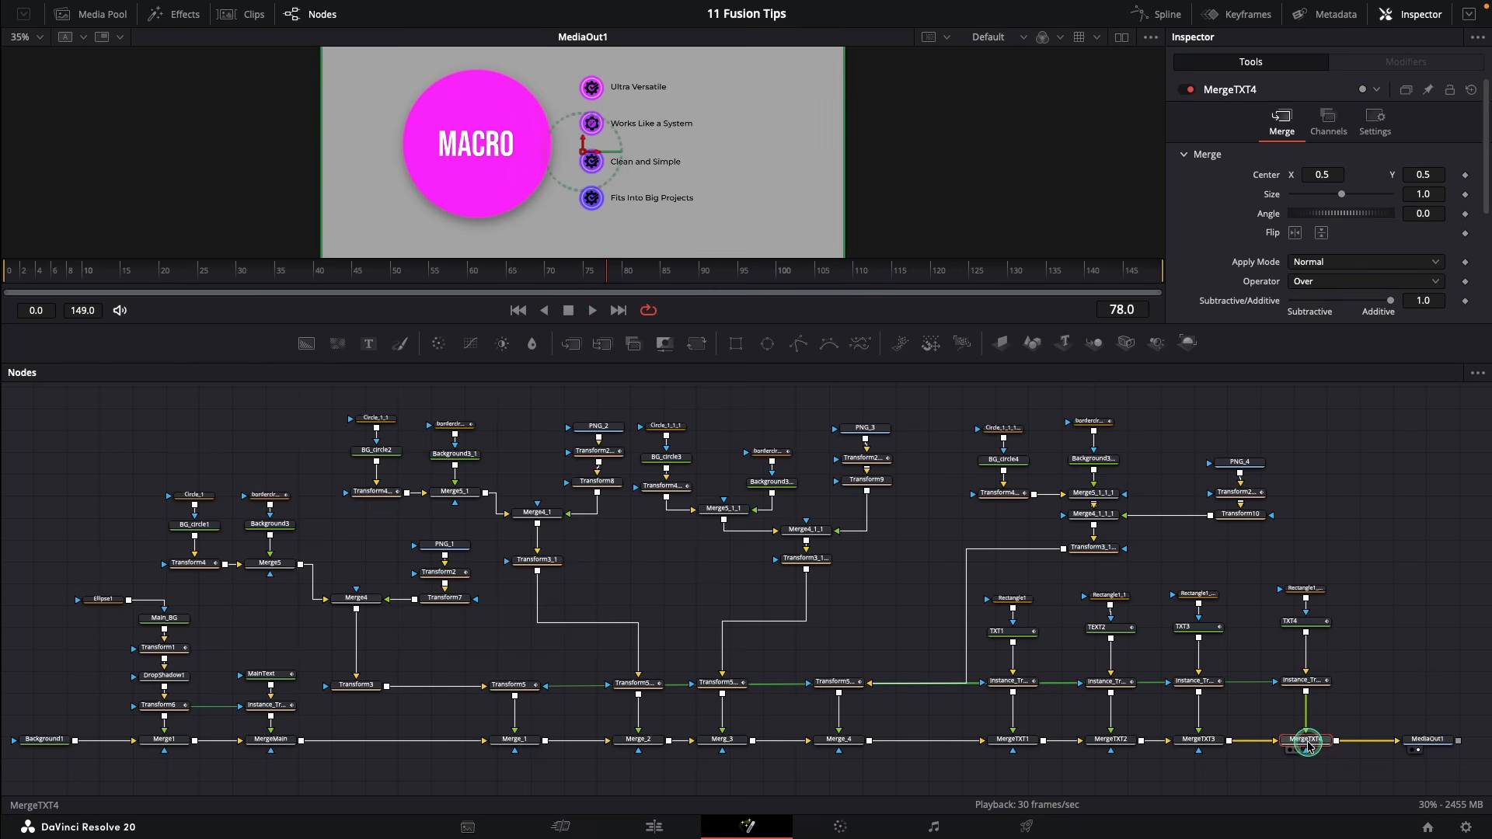
# Enable Cache to Disk on MediaOut1, pre-render it, and play back from the first frame
pyautogui.click(1428, 742)
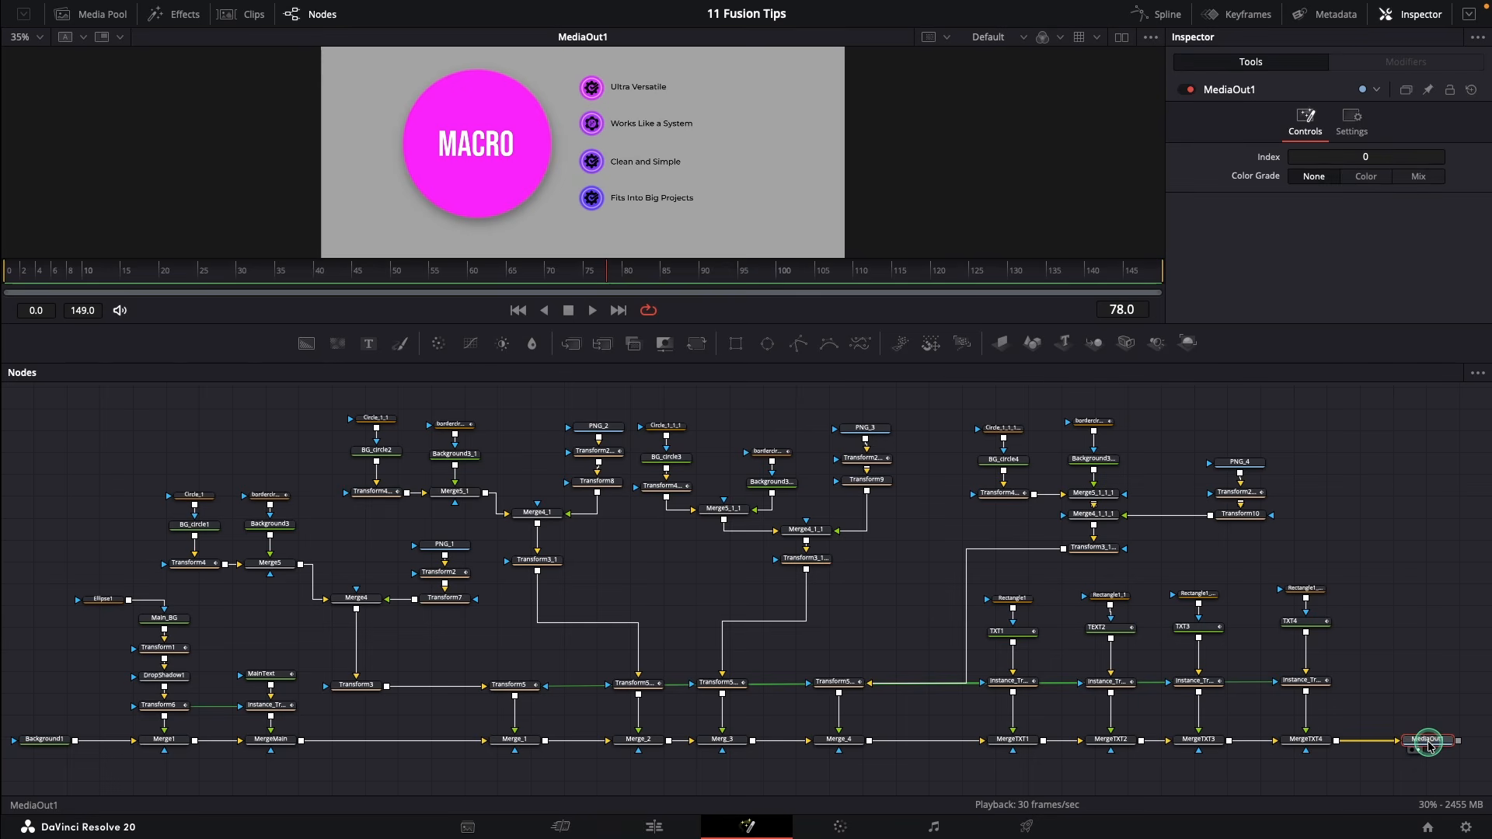
pyautogui.rightClick(1428, 746)
pyautogui.click(1426, 630)
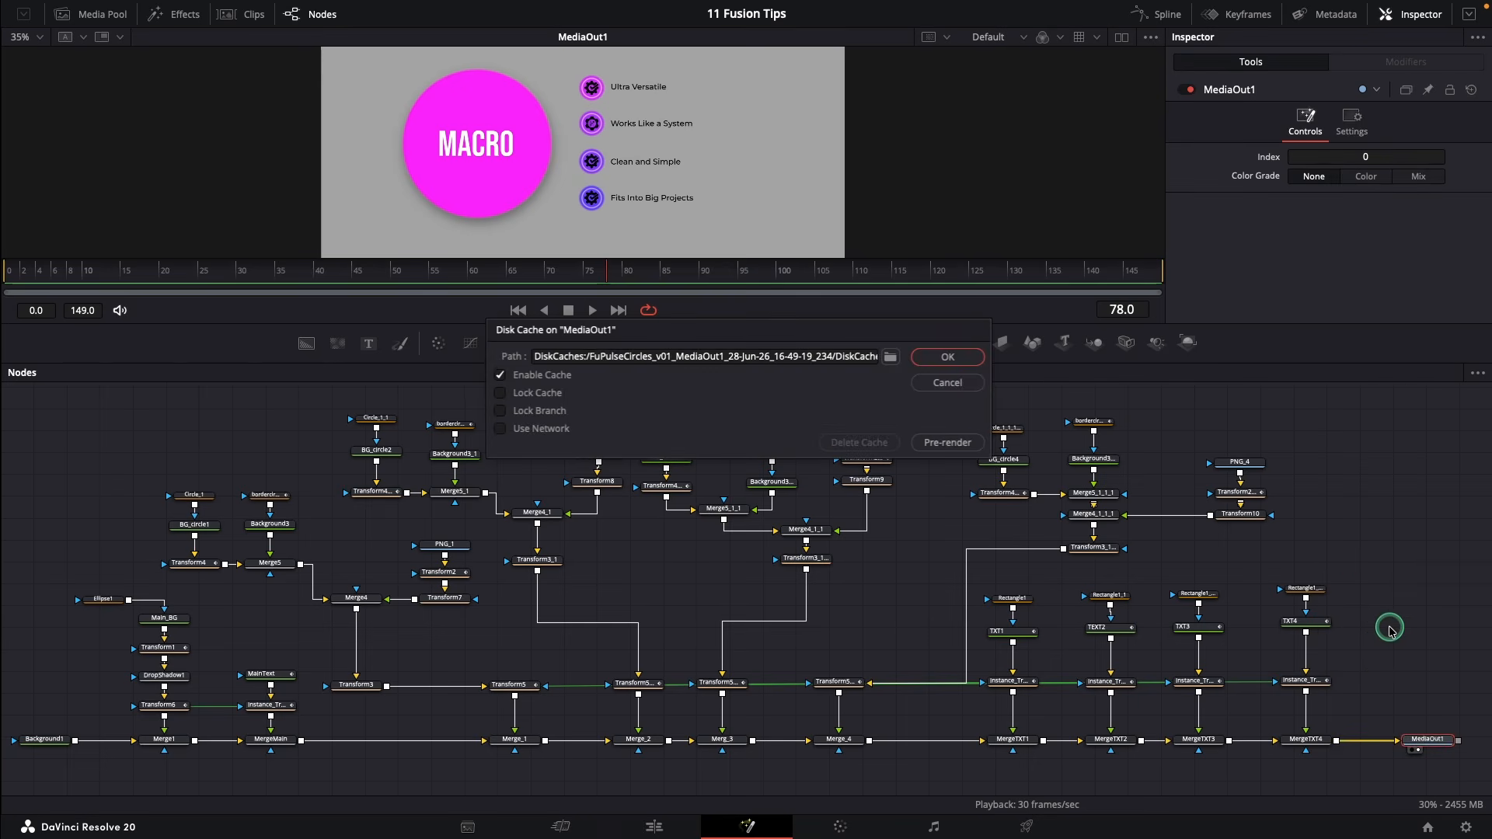
pyautogui.click(970, 443)
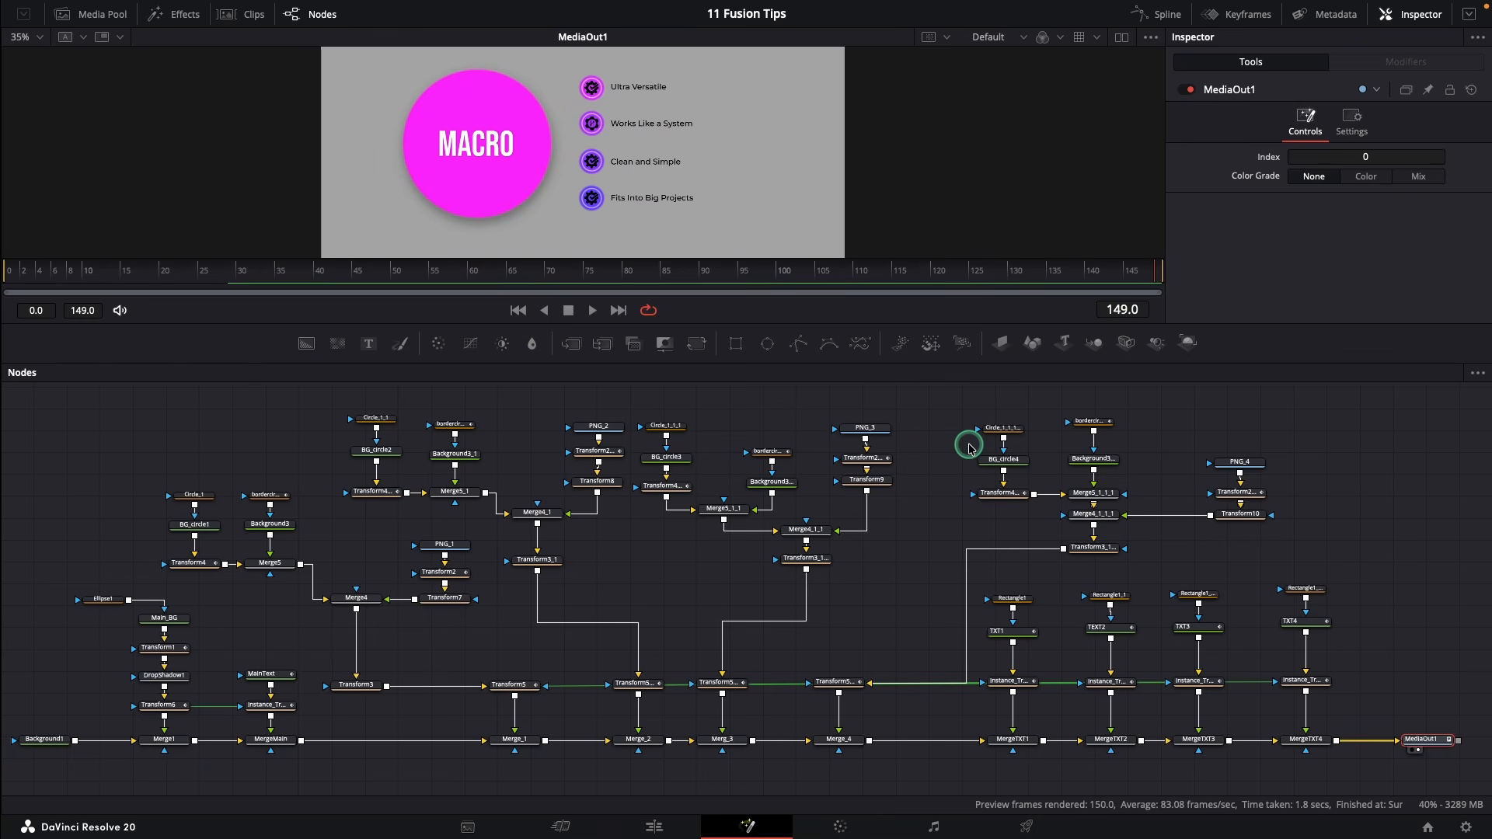
pyautogui.click(517, 310)
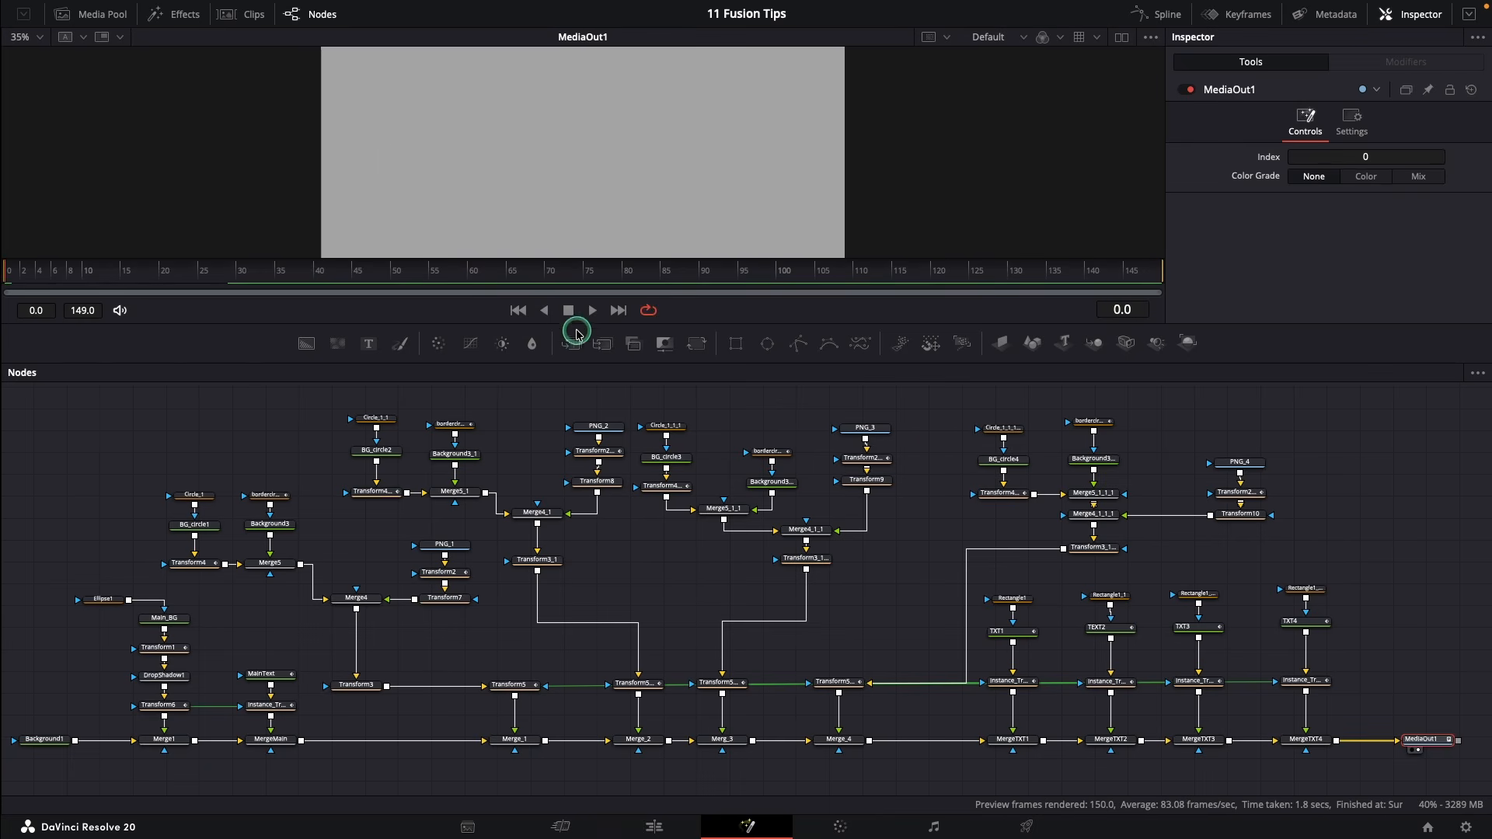
pyautogui.click(592, 310)
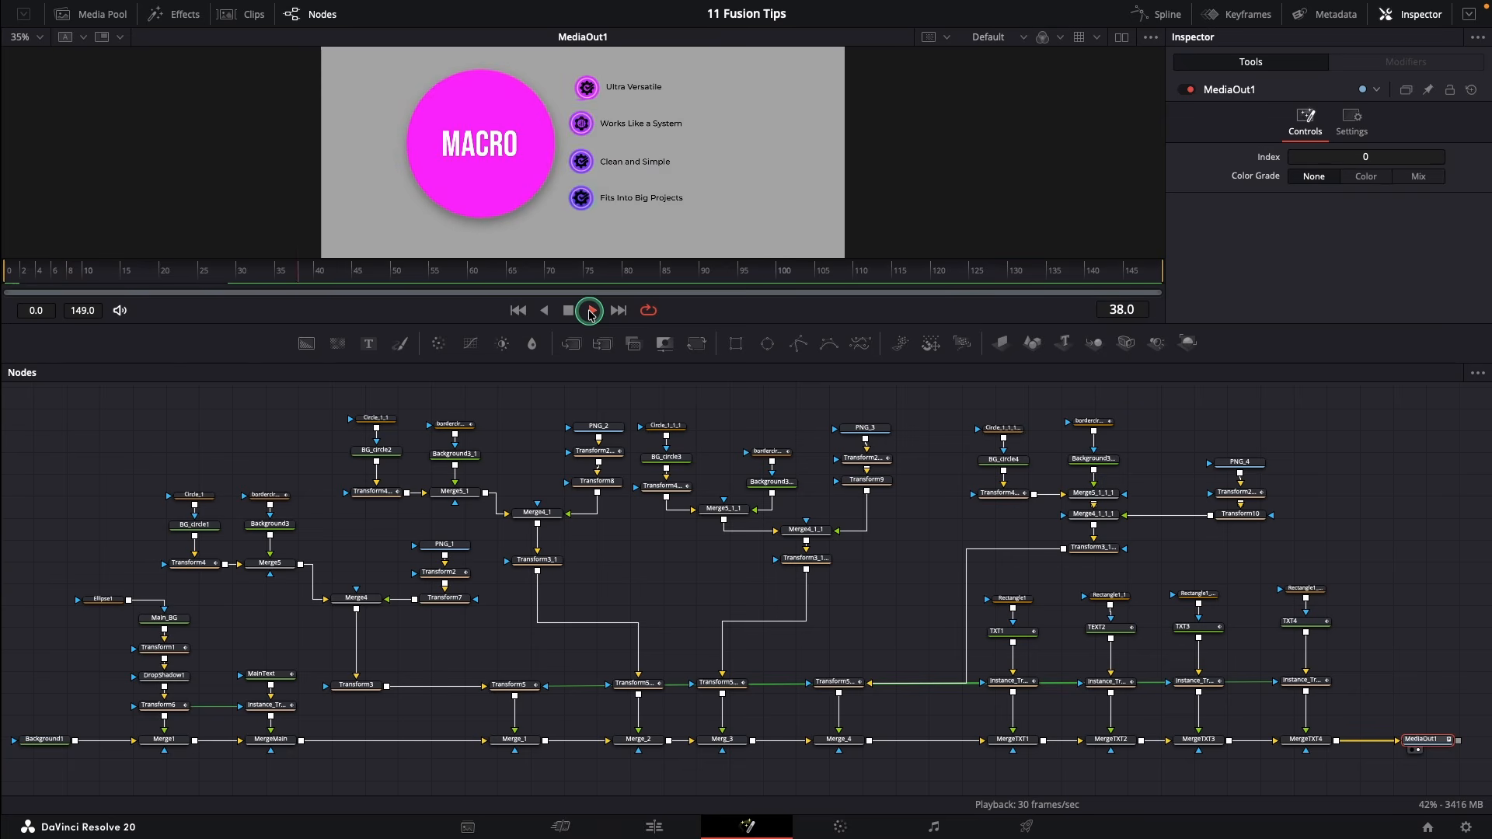
pyautogui.click(593, 310)
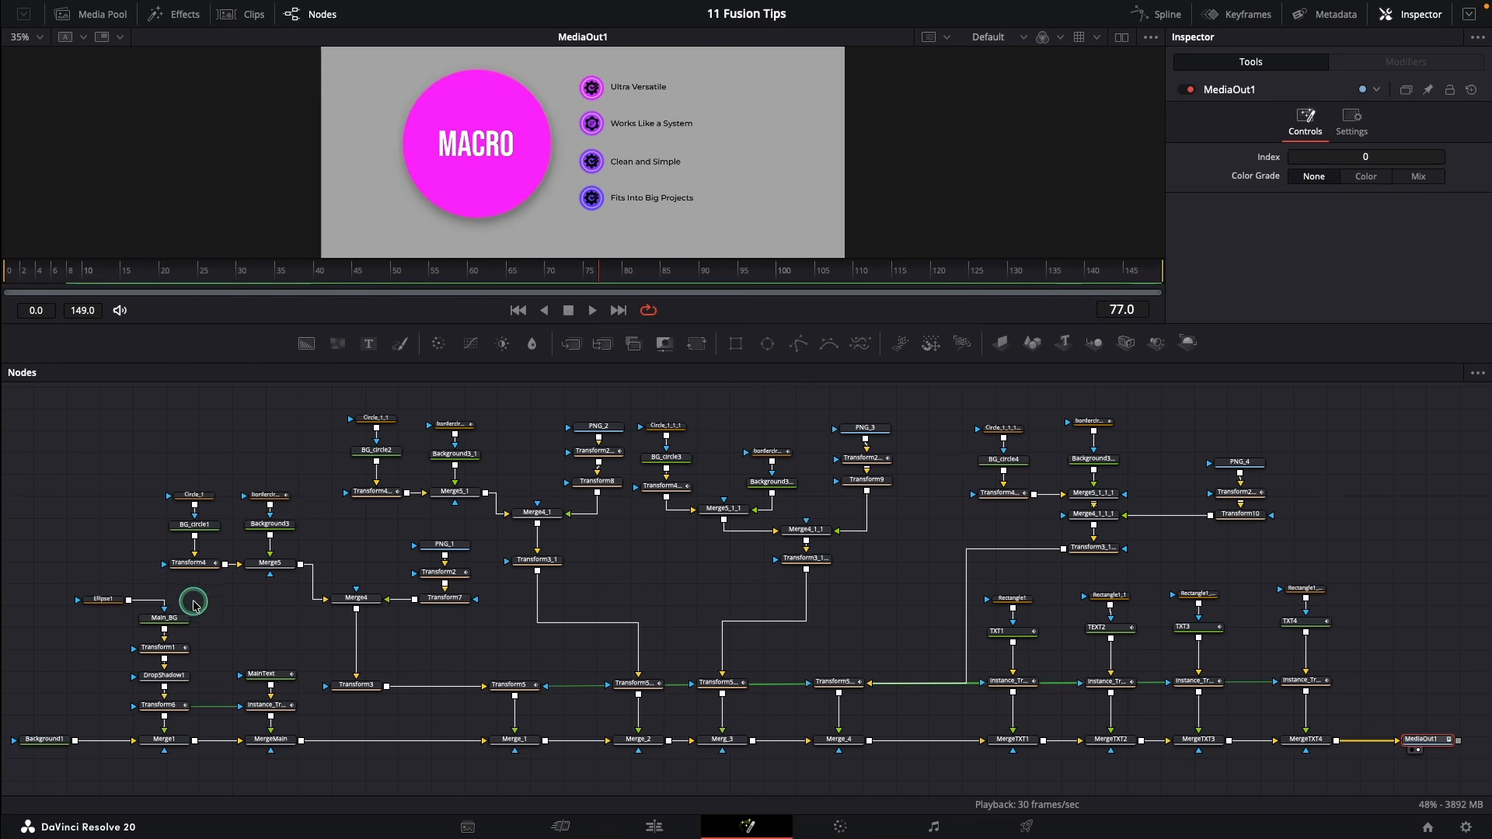
# Darken Main_BG's magenta colour slightly in the colour picker
pyautogui.click(159, 618)
pyautogui.click(1330, 253)
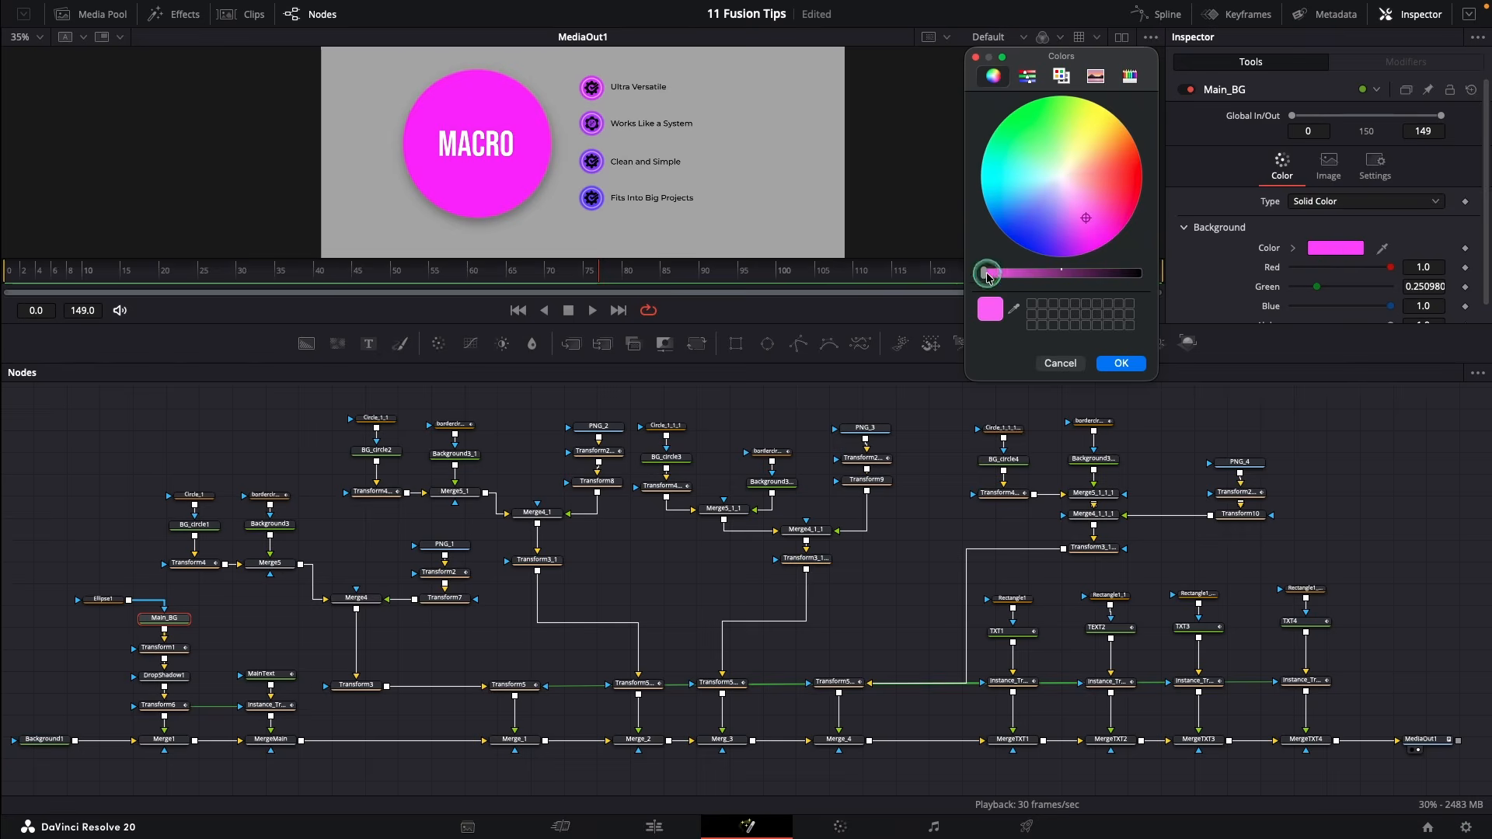
pyautogui.moveTo(987, 274); pyautogui.dragTo(999, 274)
pyautogui.click(1114, 364)
# Replay the animation from the start and scrub around frame 37 to check the colour
pyautogui.click(518, 311)
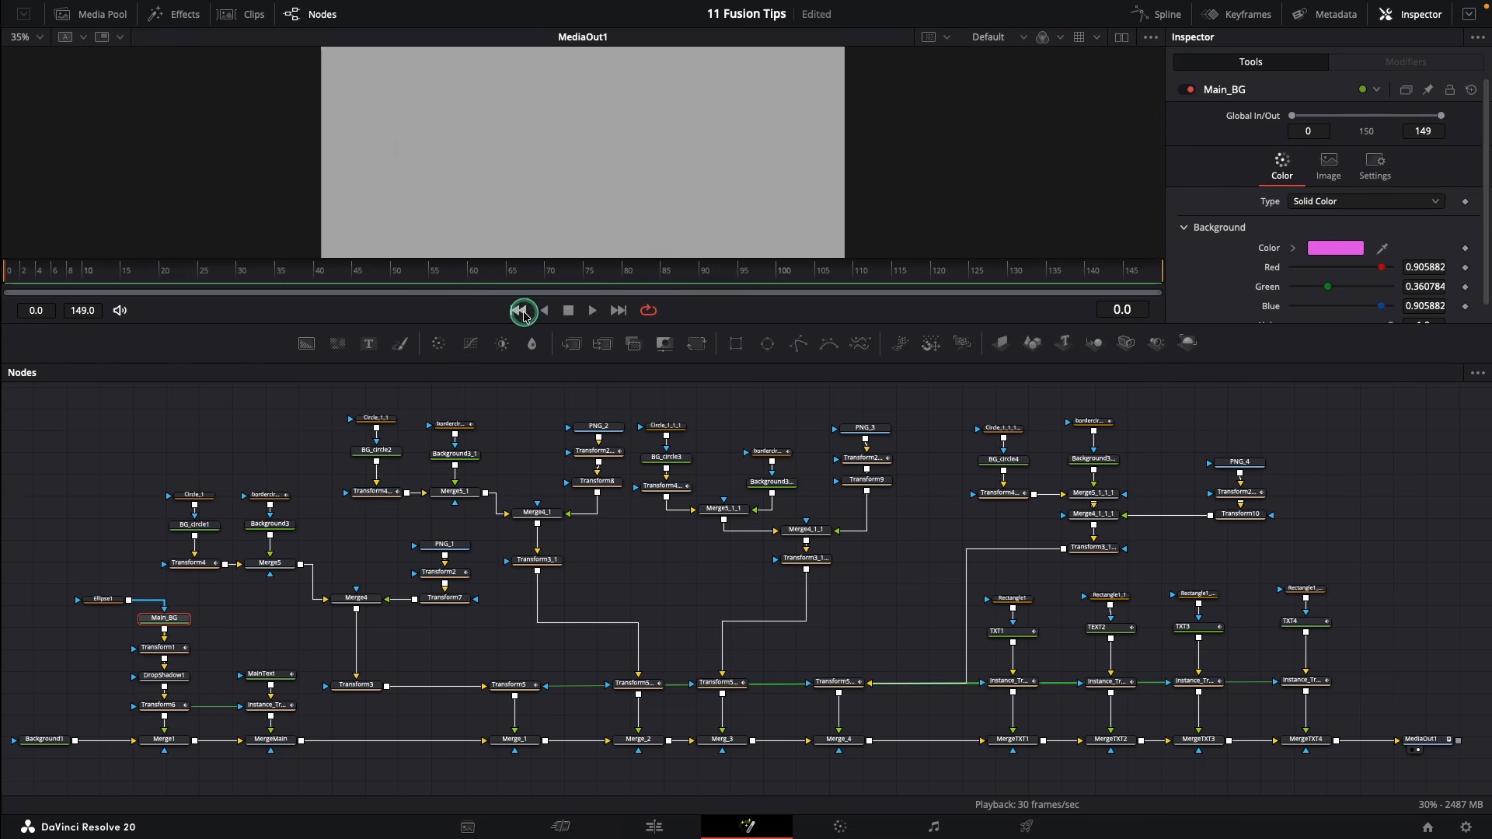
pyautogui.click(588, 312)
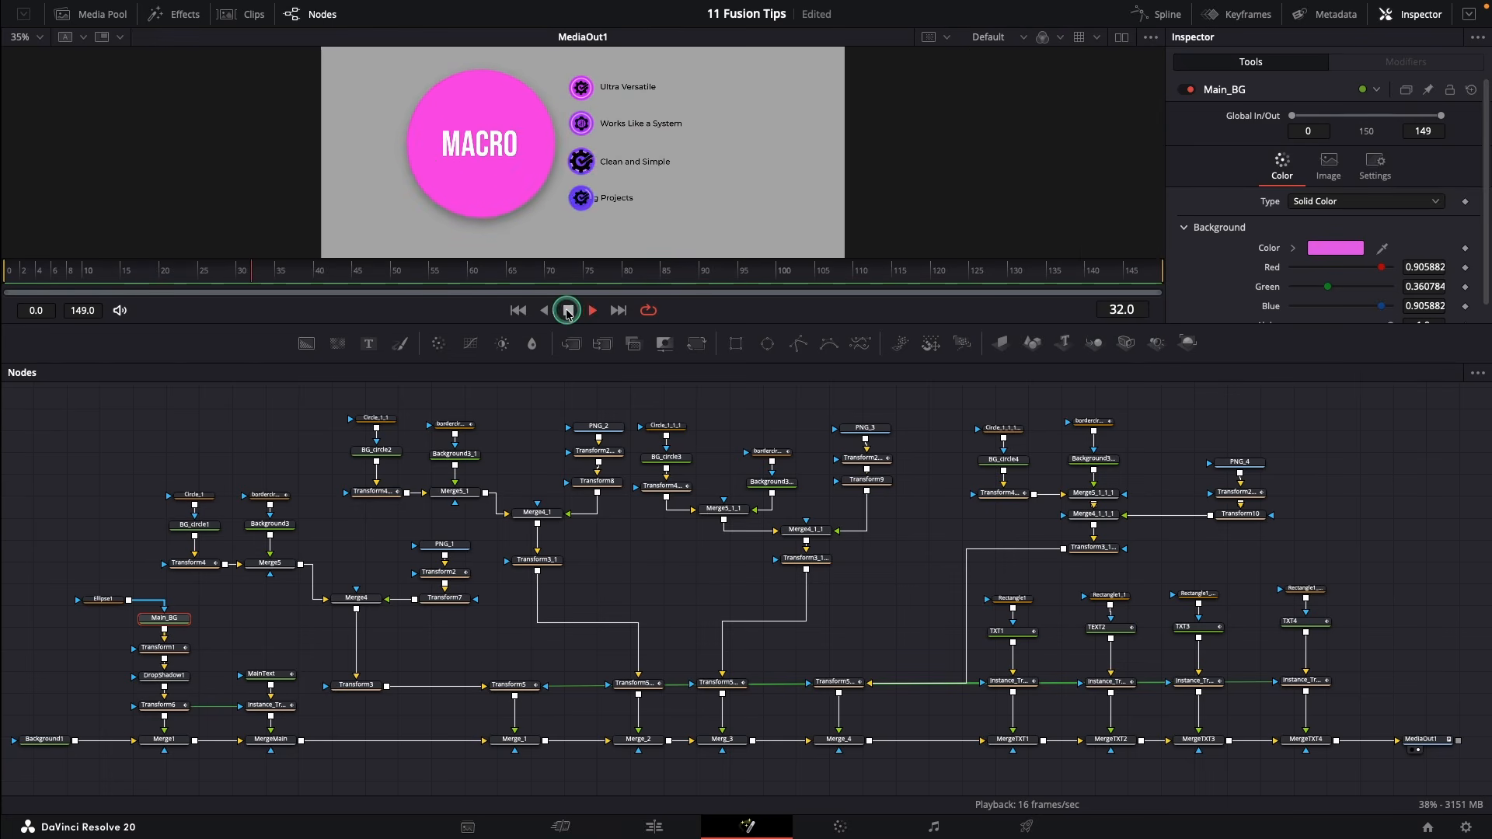
pyautogui.click(569, 311)
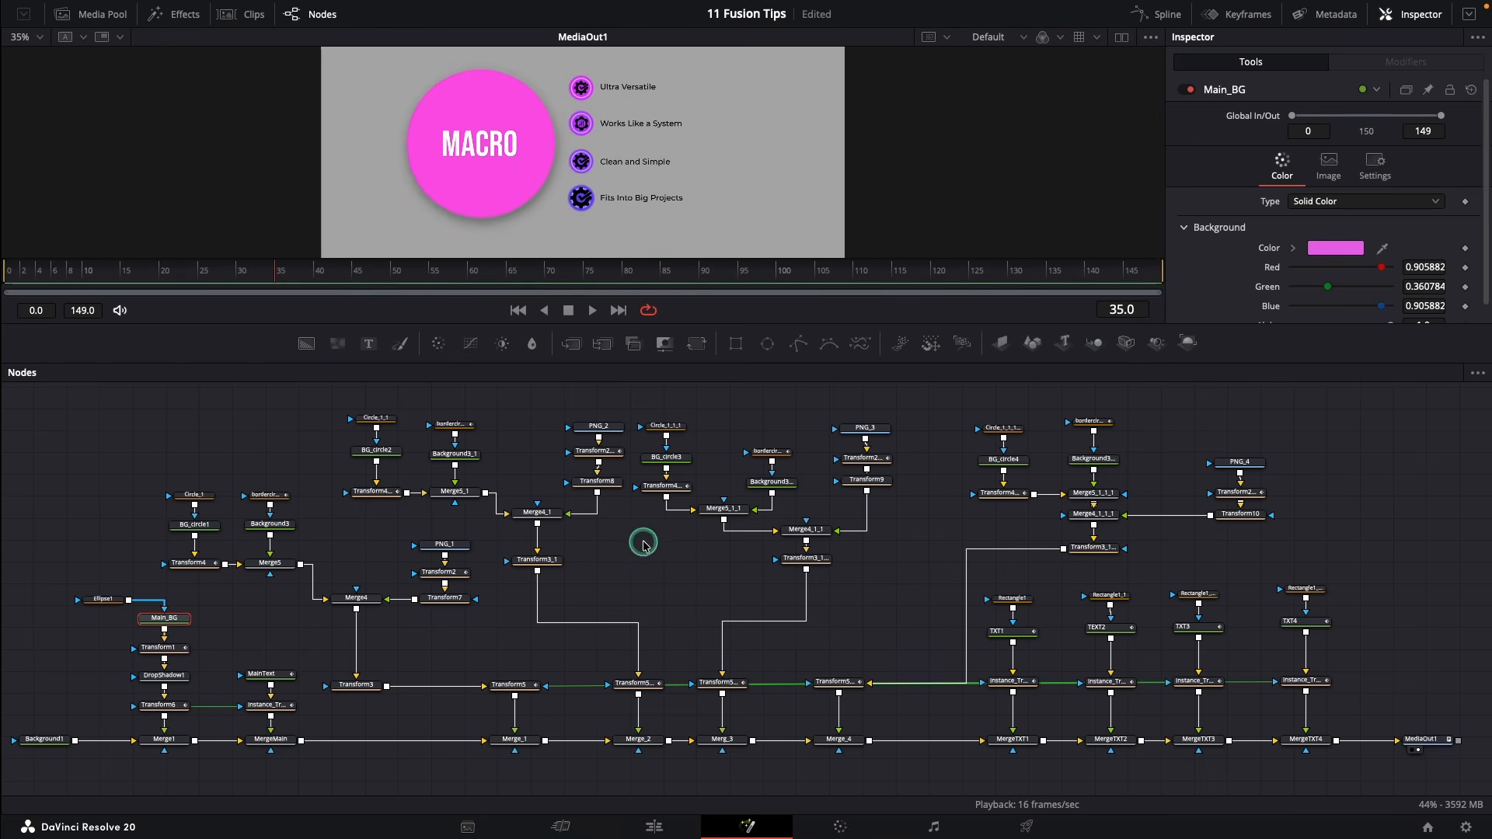
pyautogui.click(292, 275)
pyautogui.moveTo(293, 275); pyautogui.dragTo(349, 294)
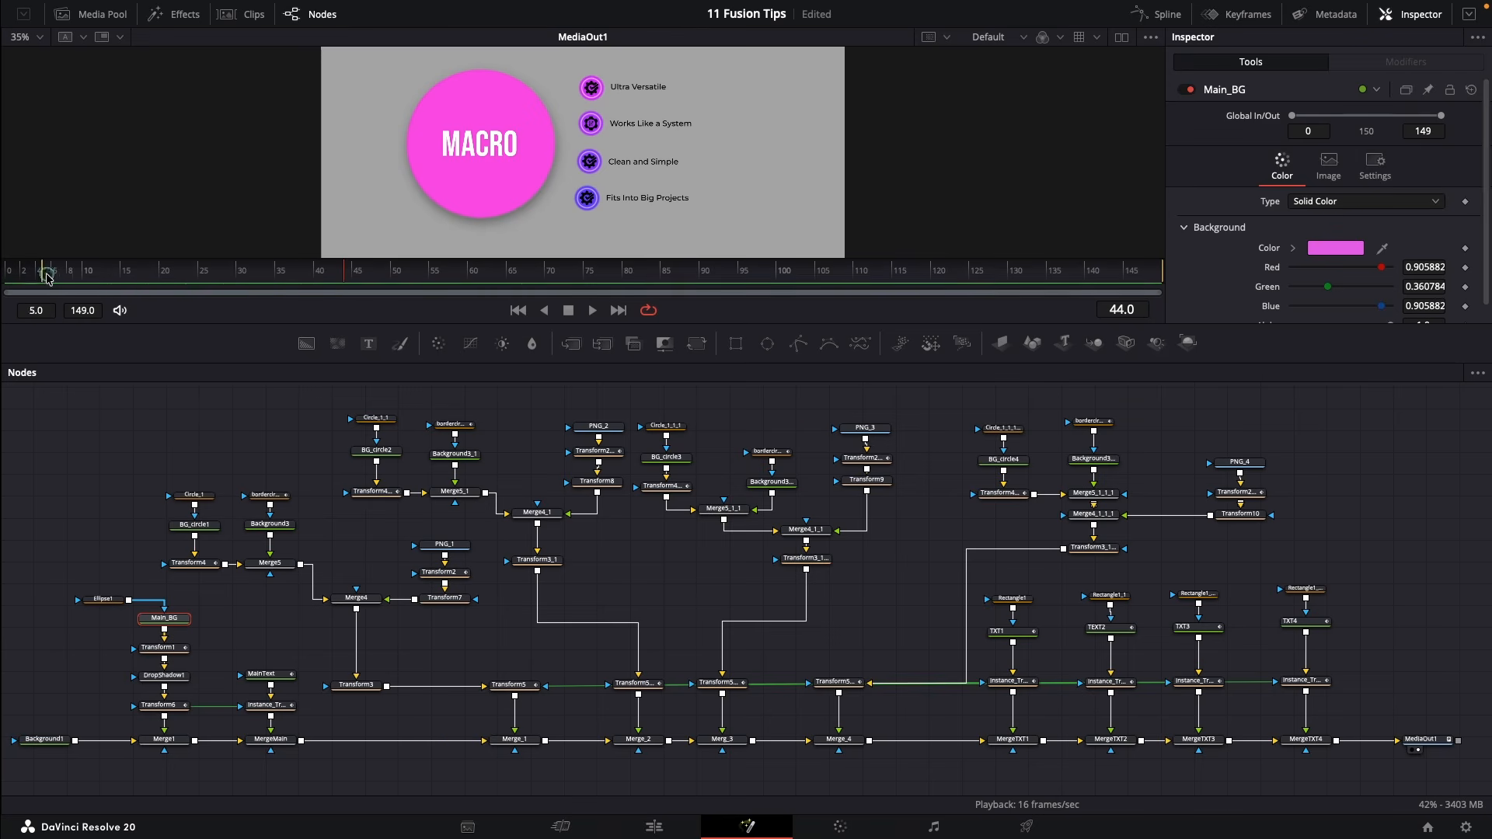
# Set the render range to frames 35–54, pre-render MediaOut1's disk cache for it, then loop-play and stop
pyautogui.moveTo(46, 277); pyautogui.dragTo(274, 281)
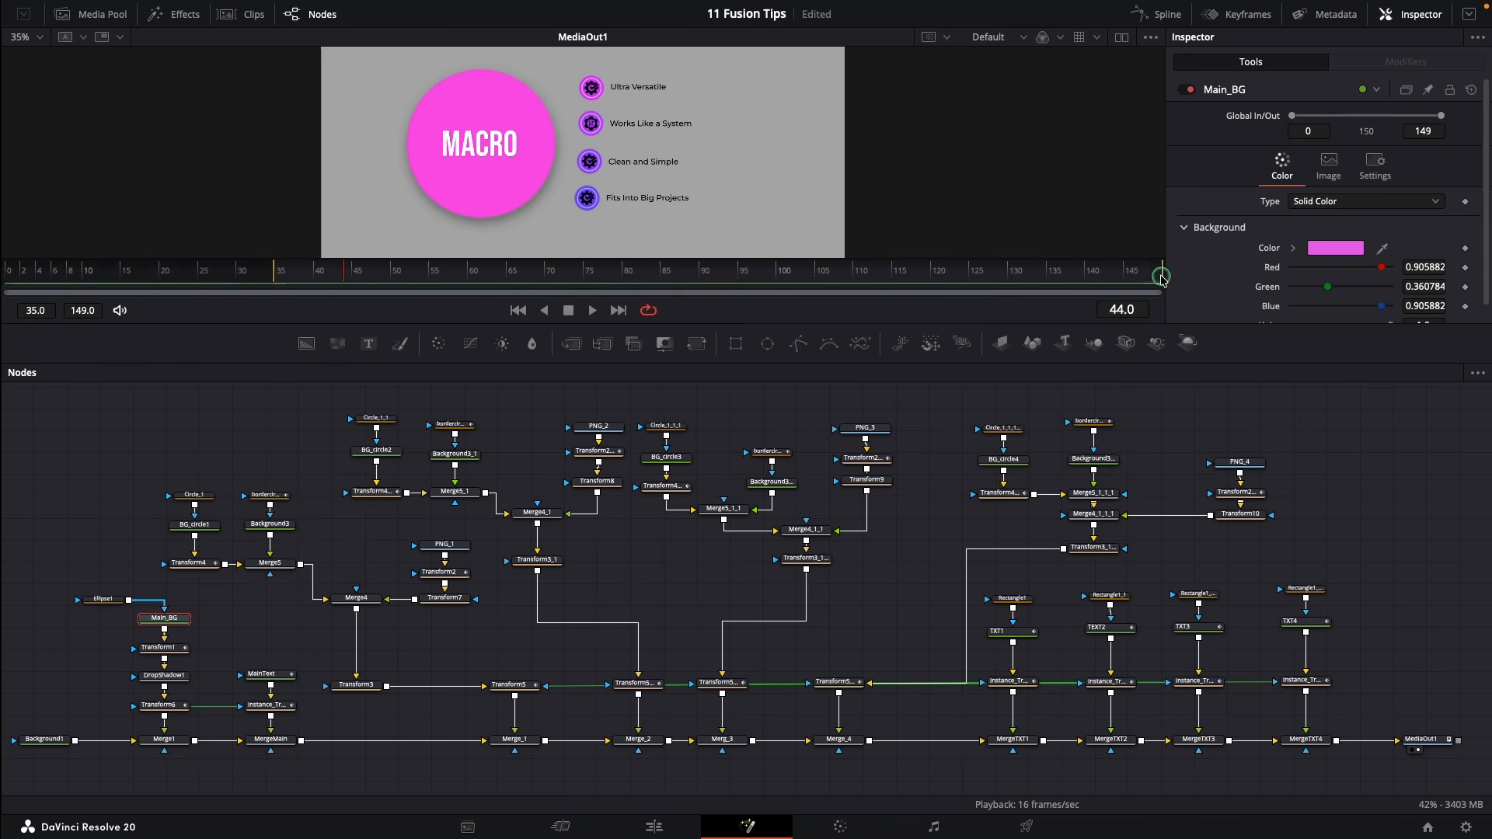
pyautogui.moveTo(1136, 278); pyautogui.dragTo(429, 278)
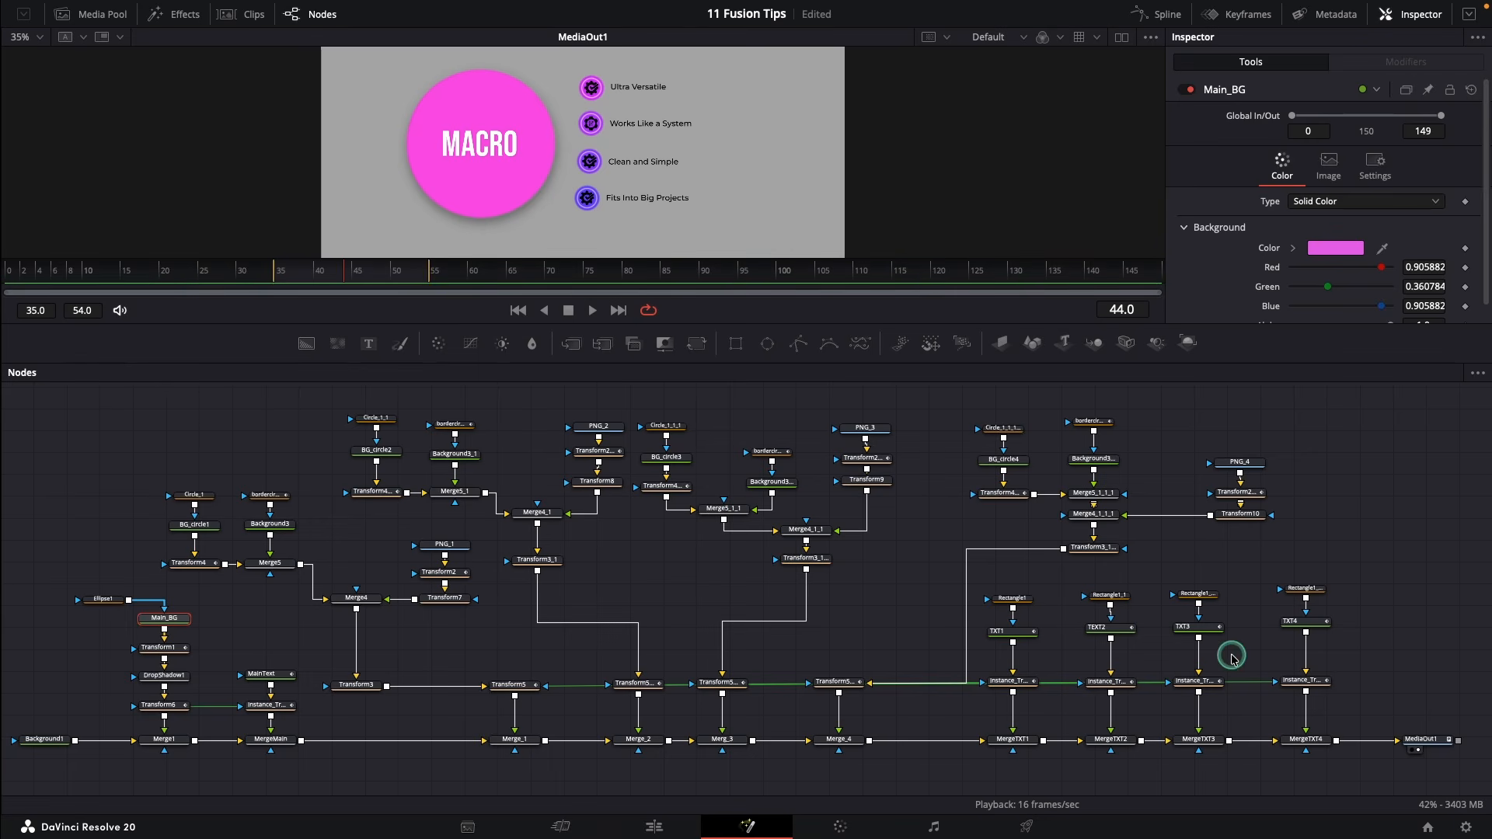
pyautogui.click(1418, 740)
pyautogui.rightClick(1418, 741)
pyautogui.click(1392, 619)
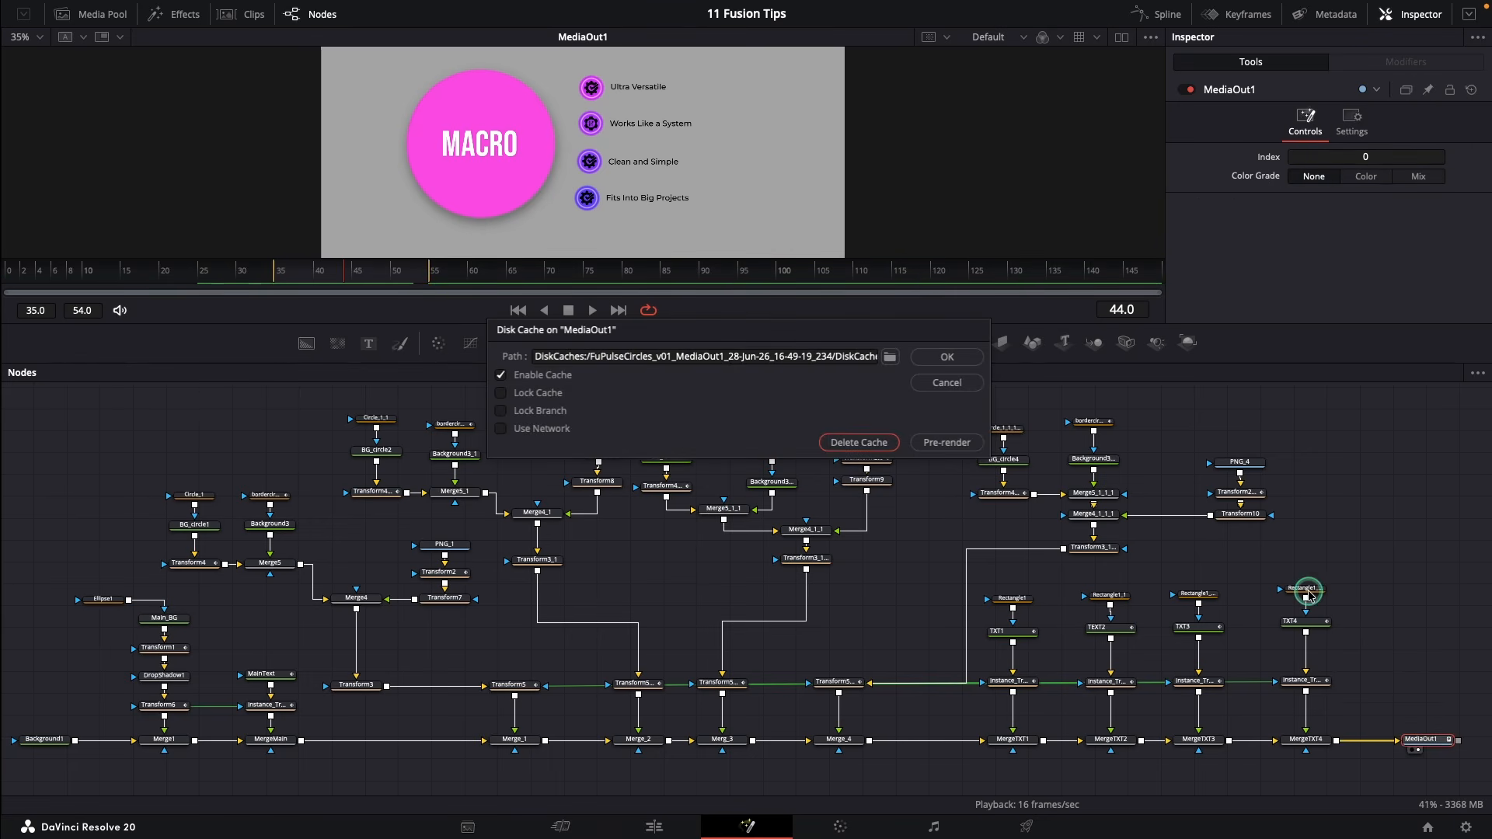
pyautogui.click(943, 441)
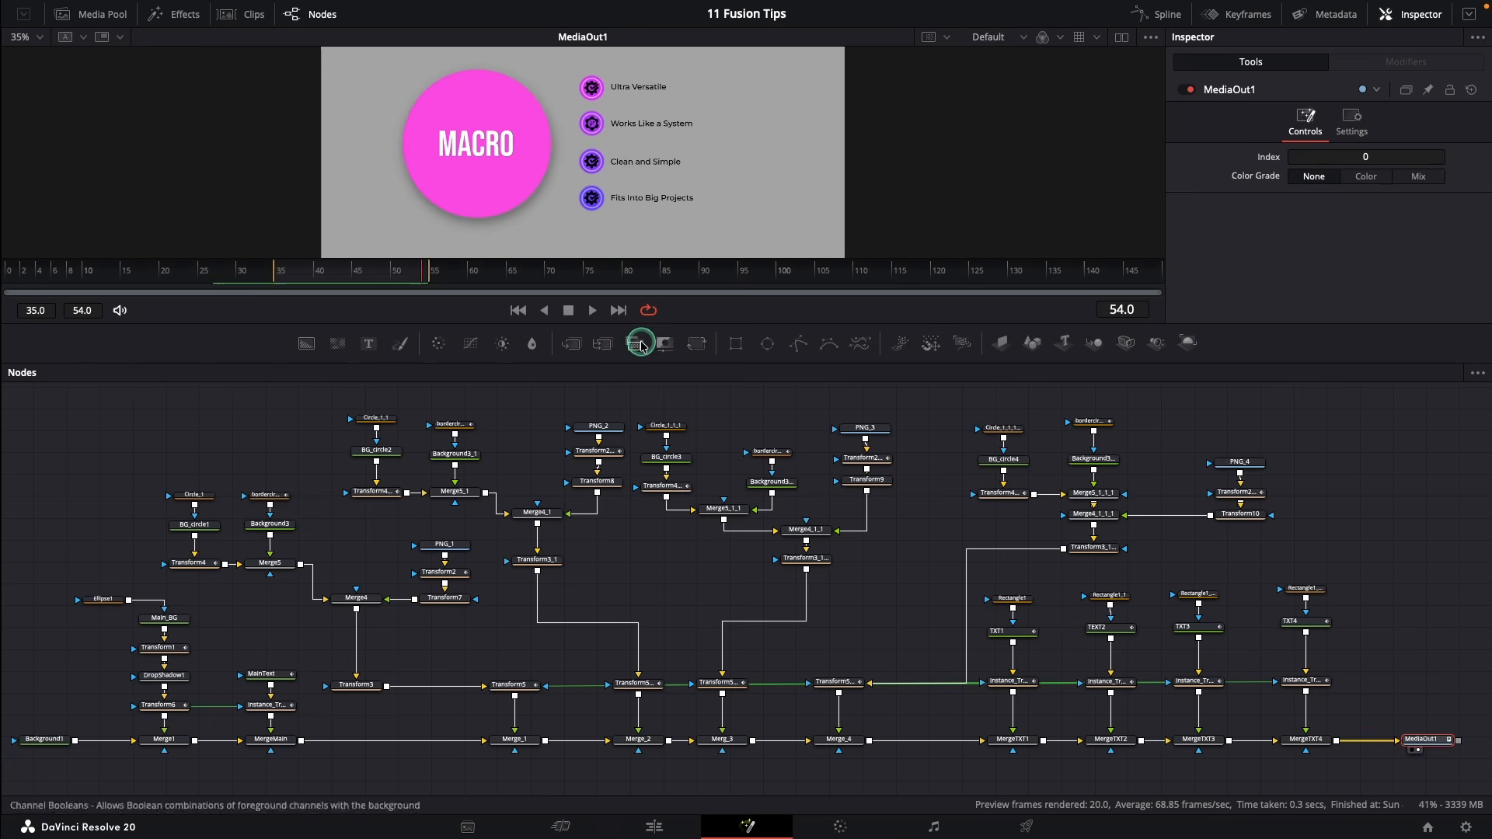
pyautogui.click(594, 311)
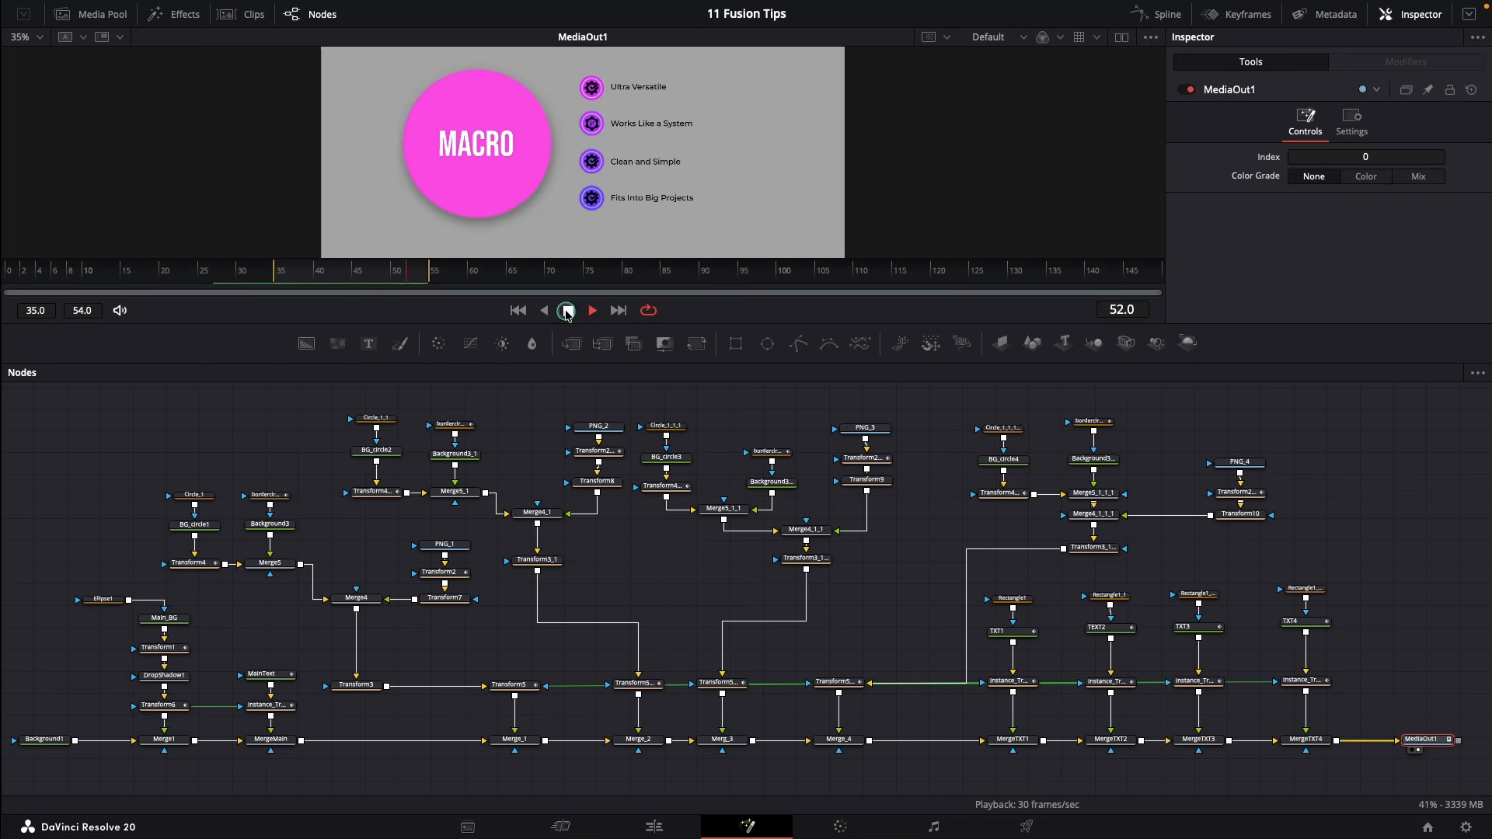
pyautogui.click(568, 311)
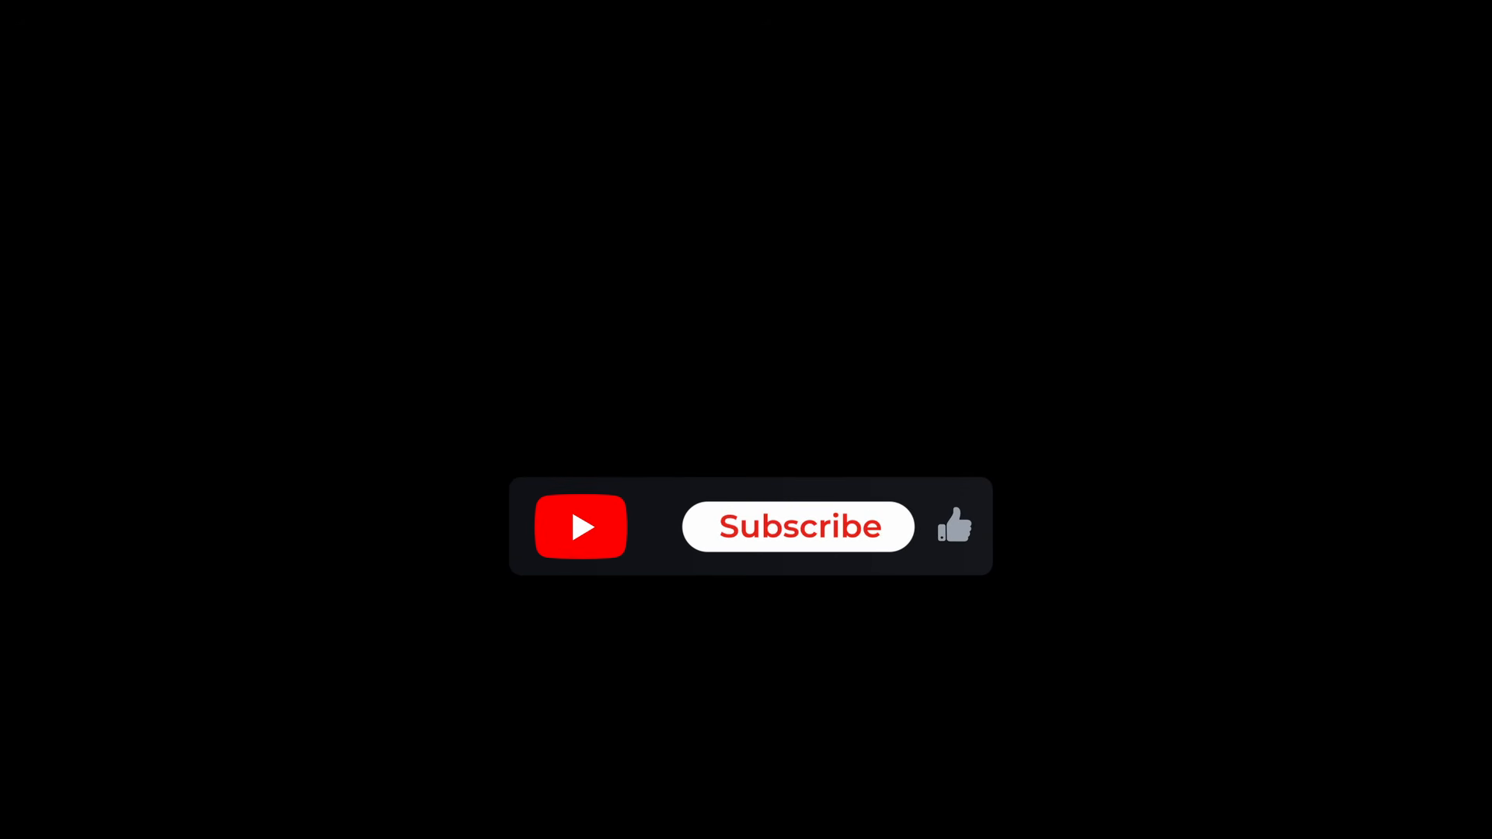